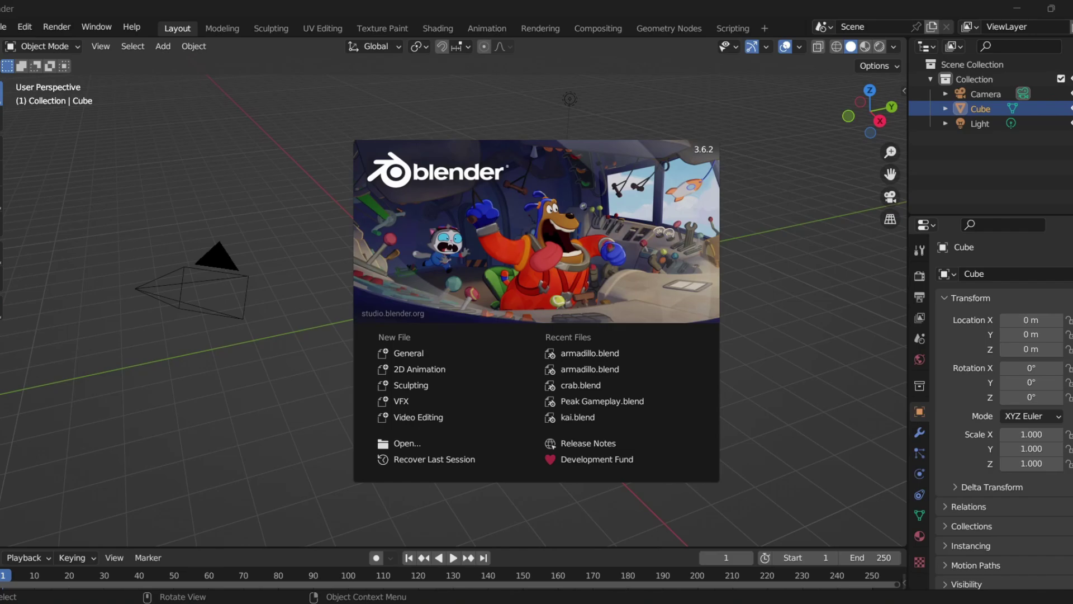
# Dismiss the splash screen, show the 3D viewport's sidebar, and delete the default camera, cube and light
pyautogui.press('Escape')
pyautogui.press('n')
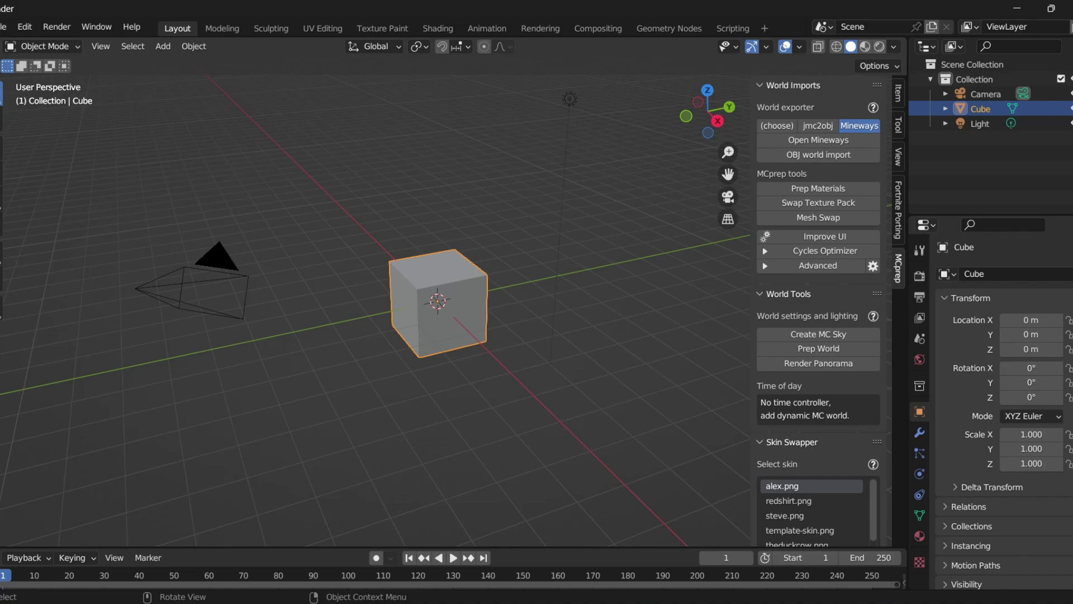
pyautogui.scroll(-3, 438, 302)
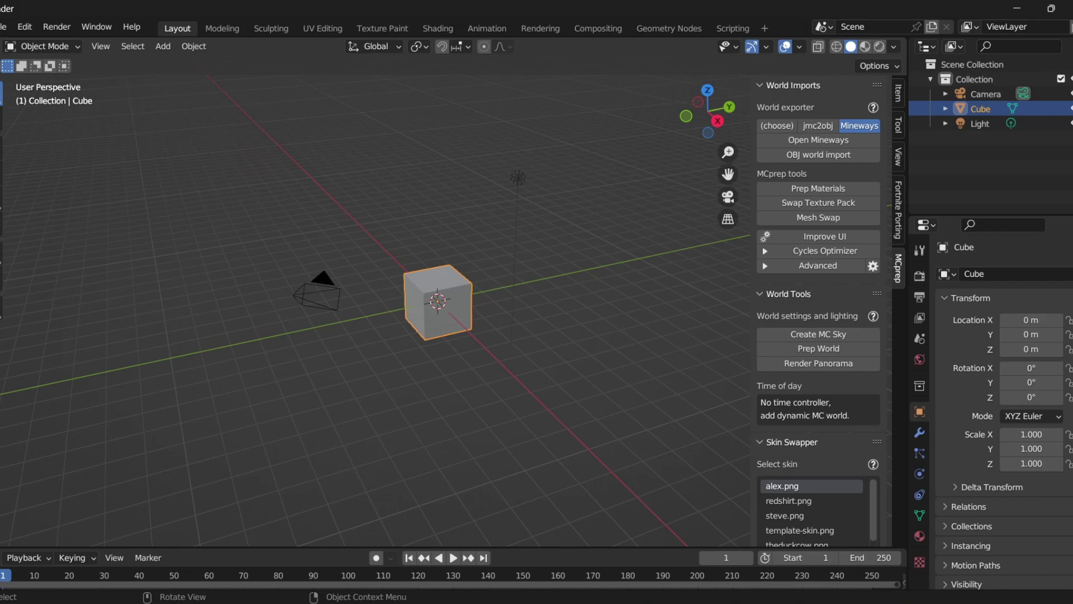
pyautogui.moveTo(235, 130); pyautogui.dragTo(626, 365)
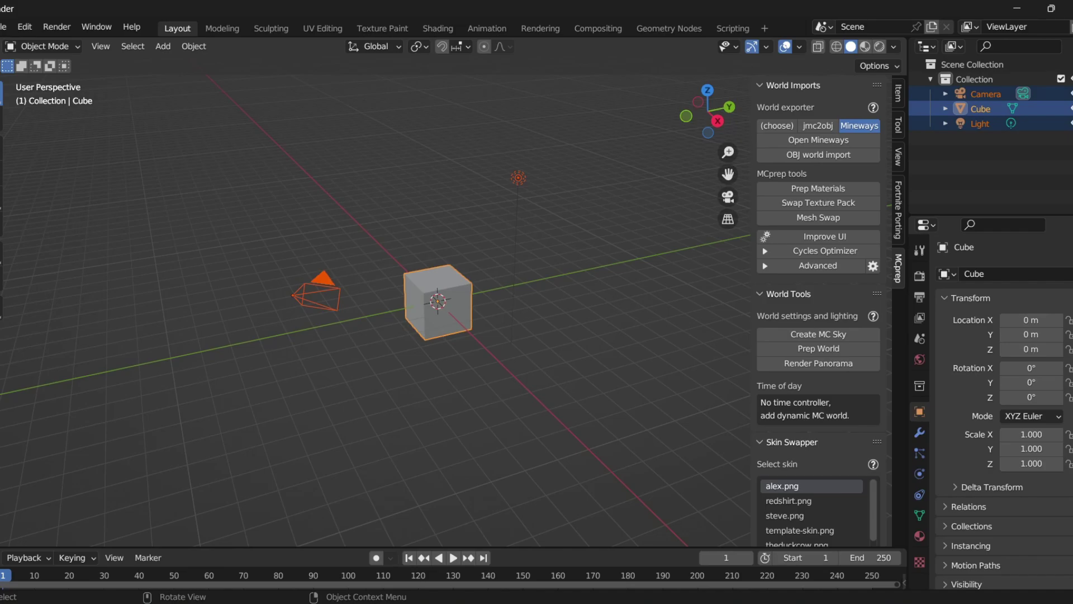
pyautogui.rightClick(364, 299)
pyautogui.click(346, 587)
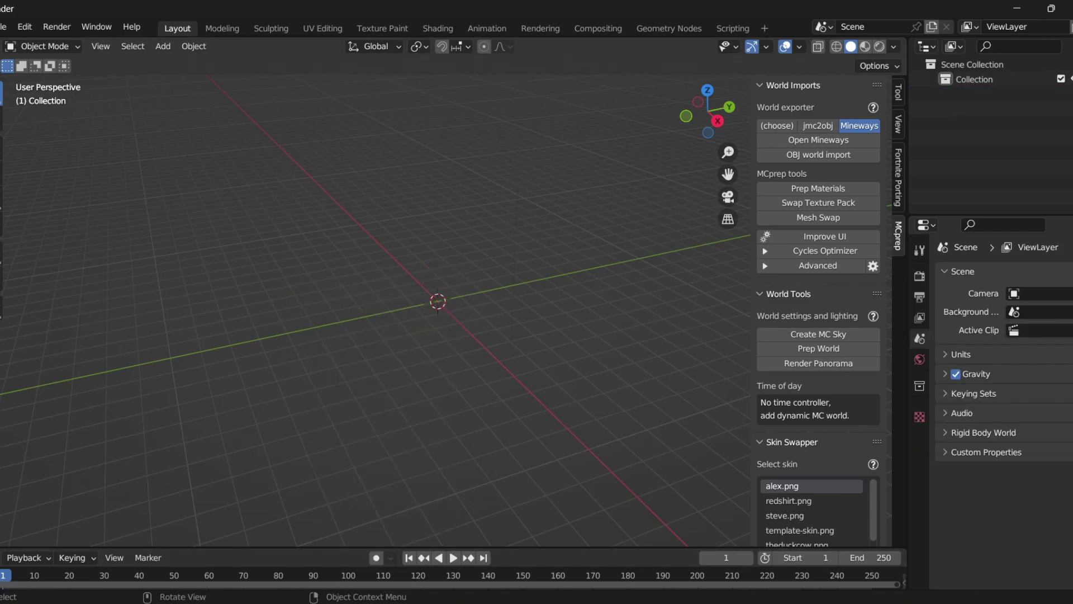
# Expand MCprep's Mob spawner and reload its assets to load the mob list
pyautogui.scroll(-8, 818, 335)
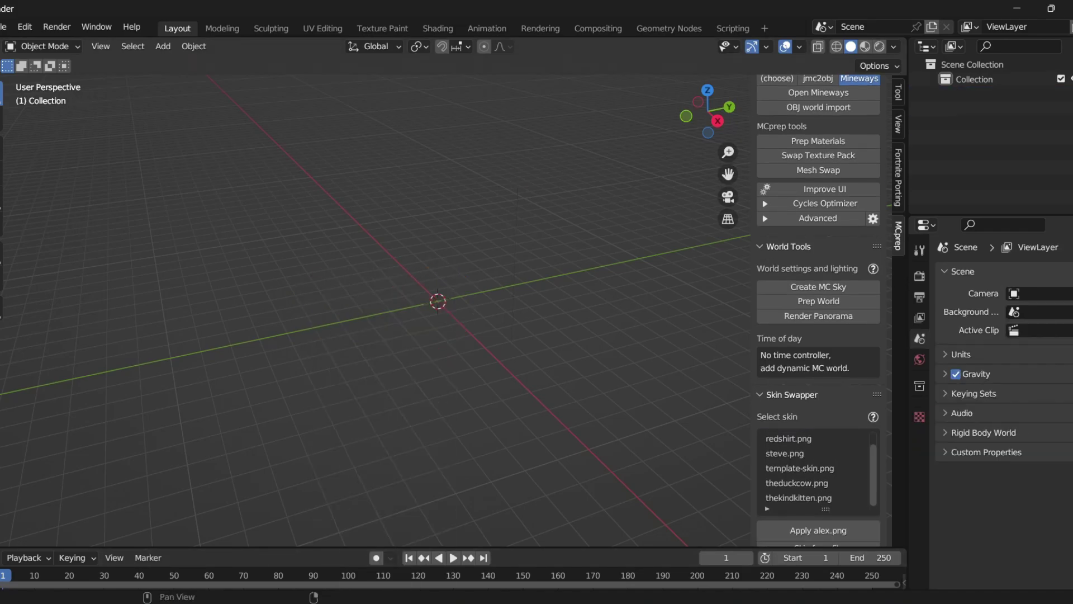
pyautogui.scroll(-5, 811, 335)
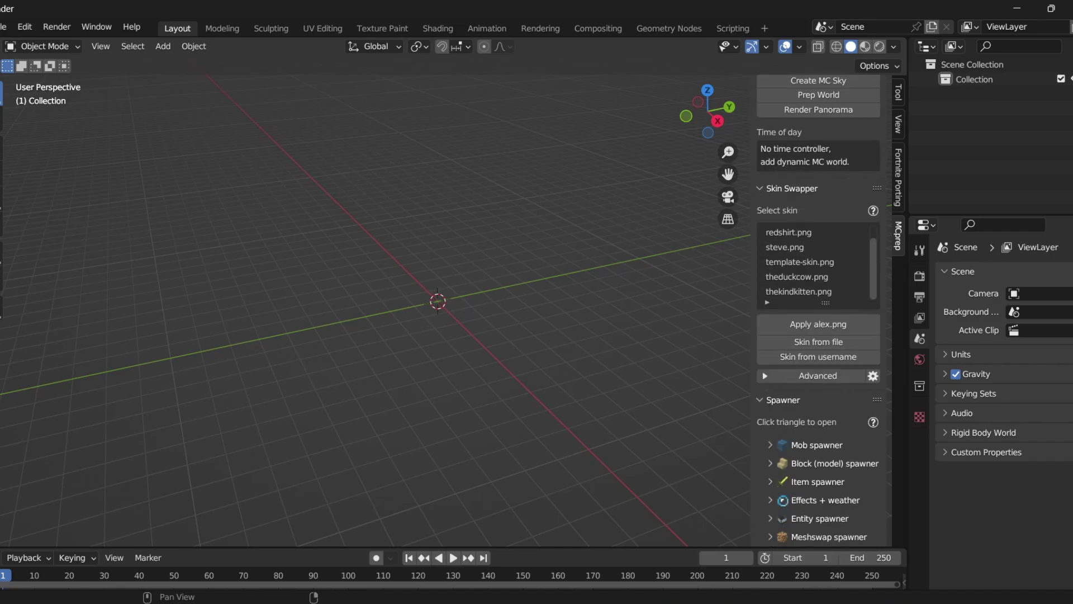
pyautogui.click(804, 445)
pyautogui.scroll(-8, 818, 390)
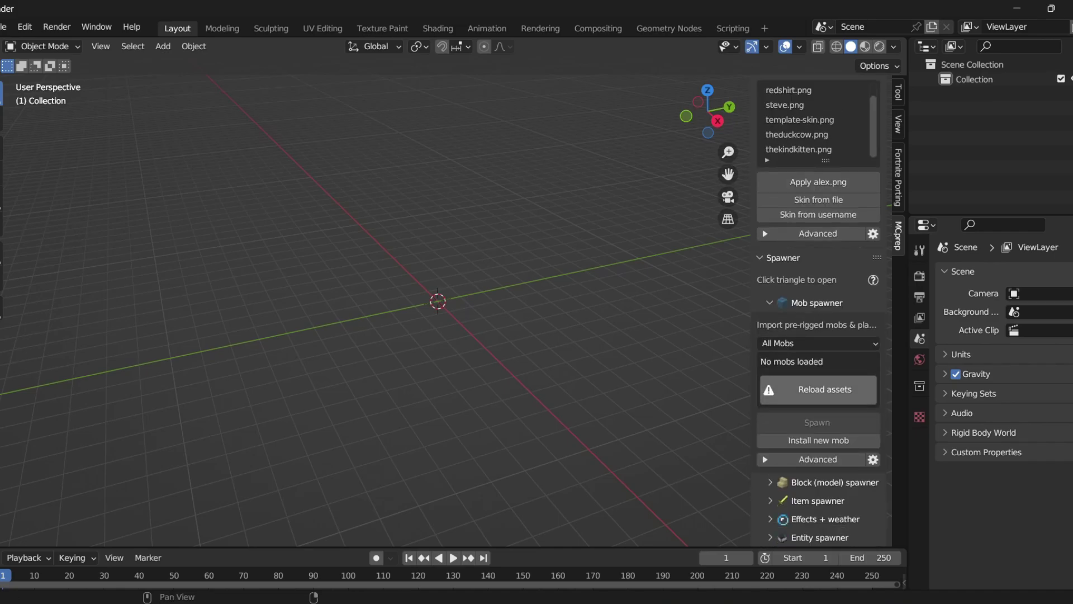
pyautogui.click(818, 389)
# Spawn the Simple Player mob into the scene from the Mob spawner's list
pyautogui.scroll(-15, 810, 391)
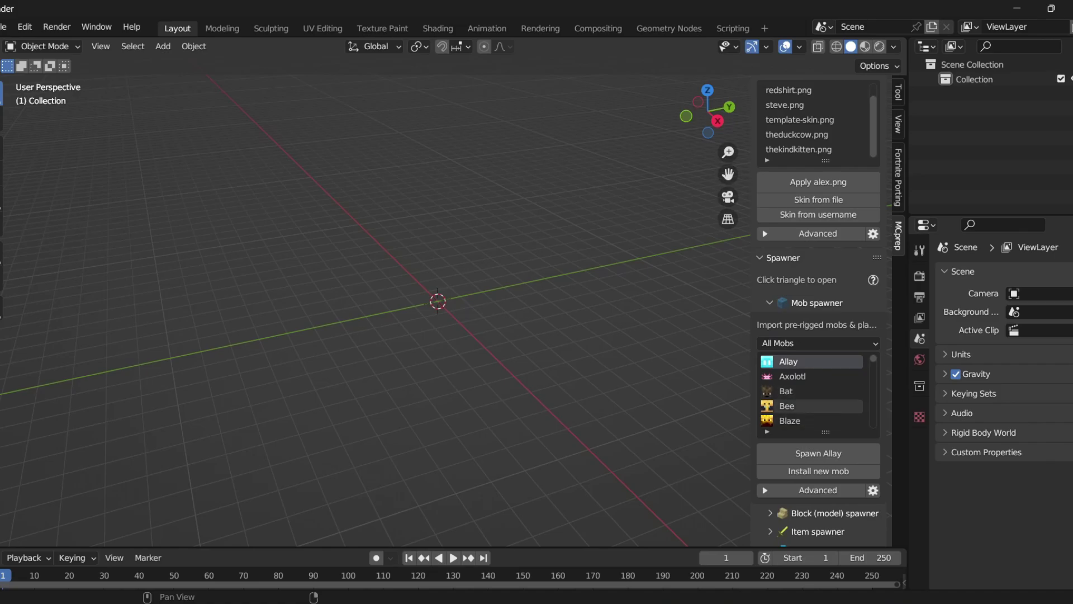
pyautogui.scroll(-20, 811, 397)
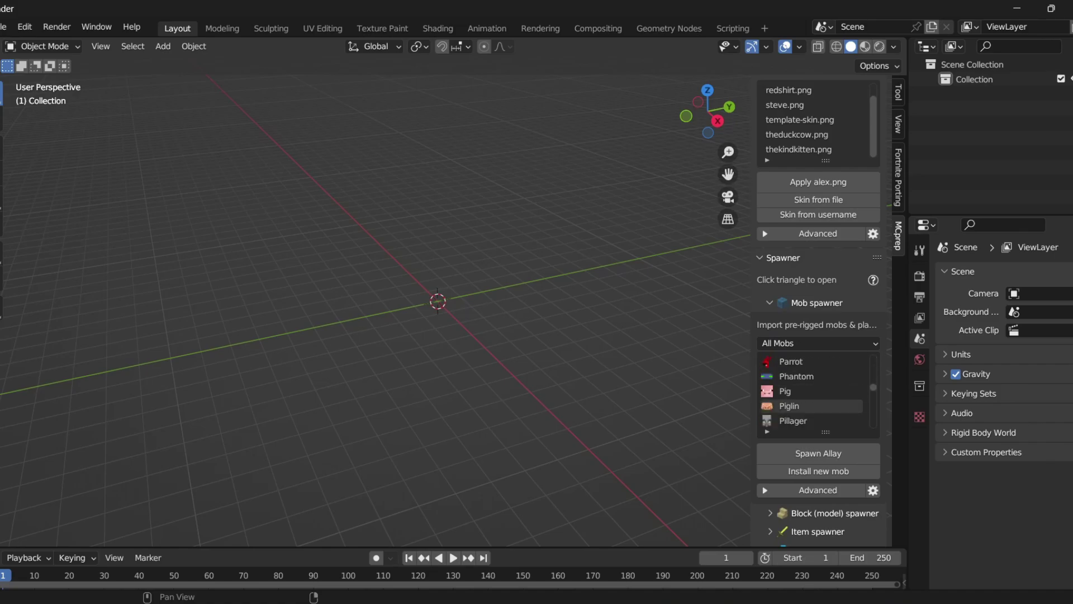
pyautogui.scroll(-9, 810, 397)
pyautogui.scroll(4, 811, 386)
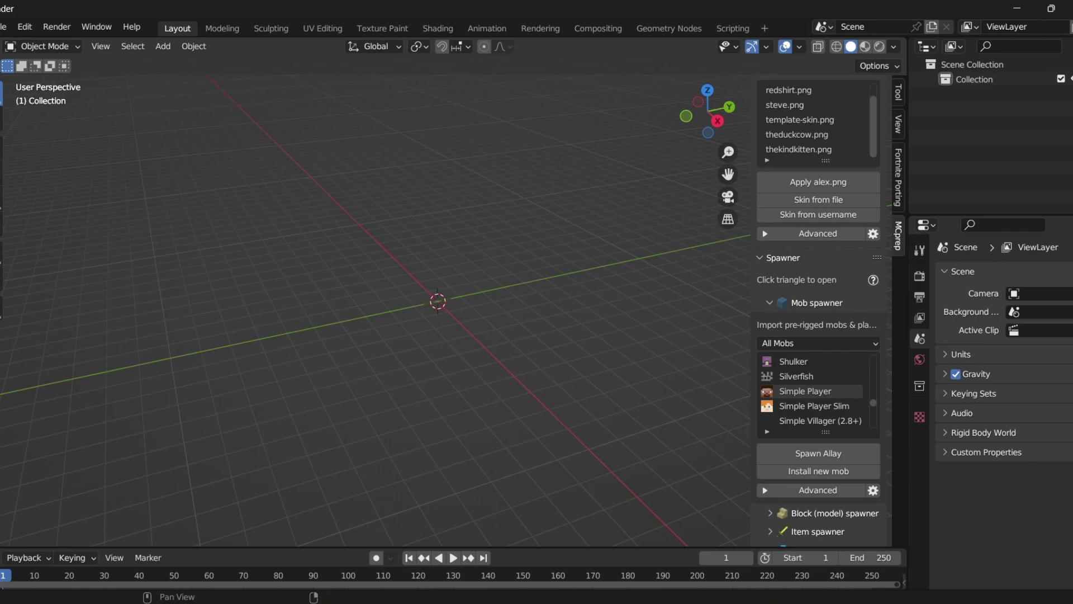
pyautogui.click(811, 392)
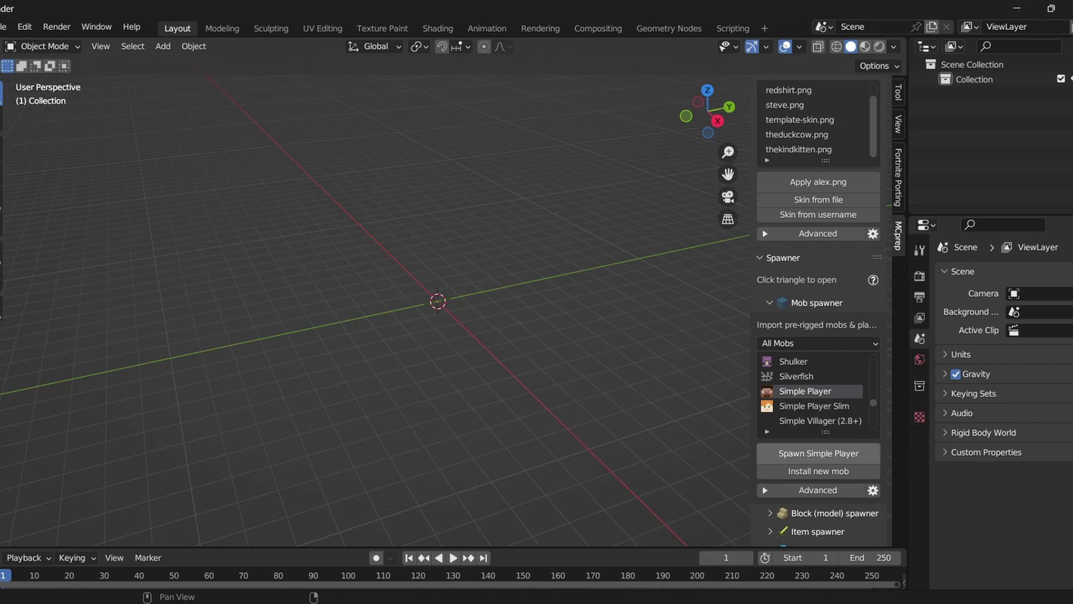
pyautogui.click(818, 453)
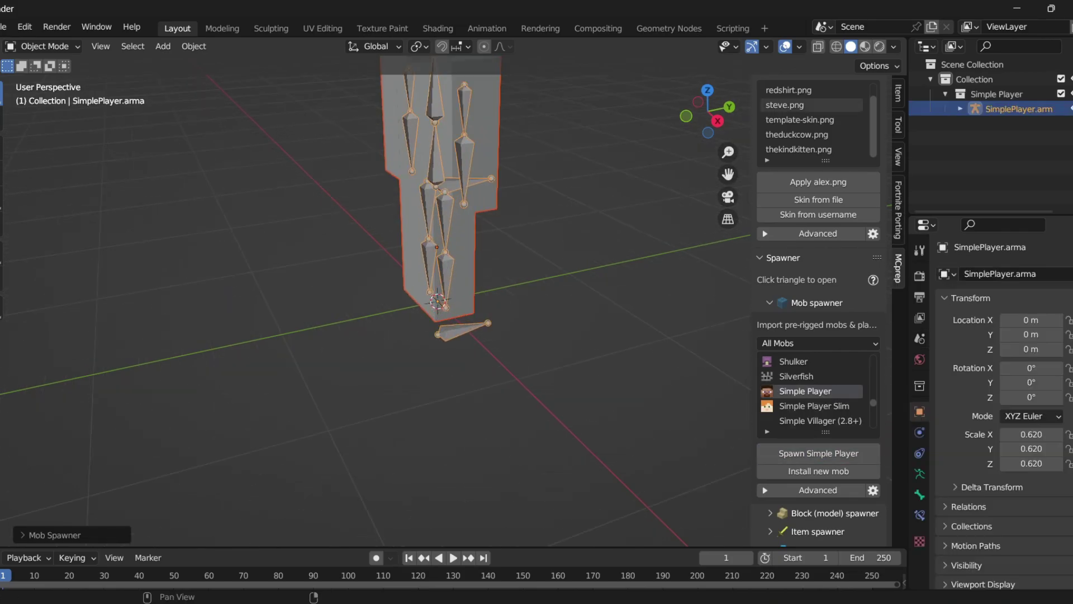
# Show the viewport in Material Preview shading and frame the whole Simple Player character from the front
pyautogui.press('z')
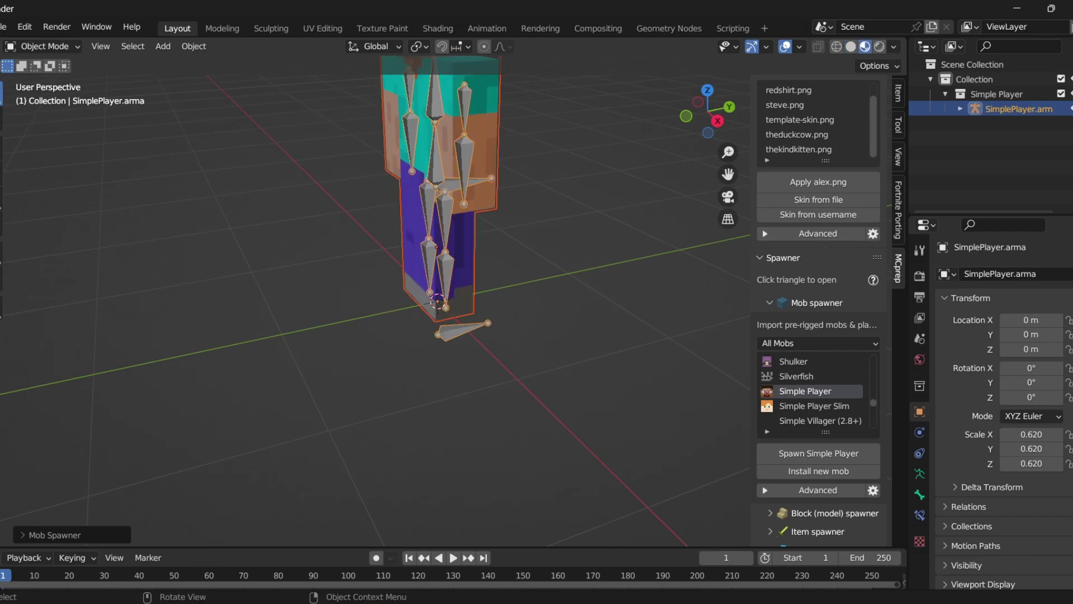
pyautogui.keyDown('shift'); pyautogui.moveTo(447, 246); pyautogui.dragTo(442, 464, button='middle'); pyautogui.keyUp('shift')
pyautogui.moveTo(441, 391); pyautogui.dragTo(369, 271, button='middle')
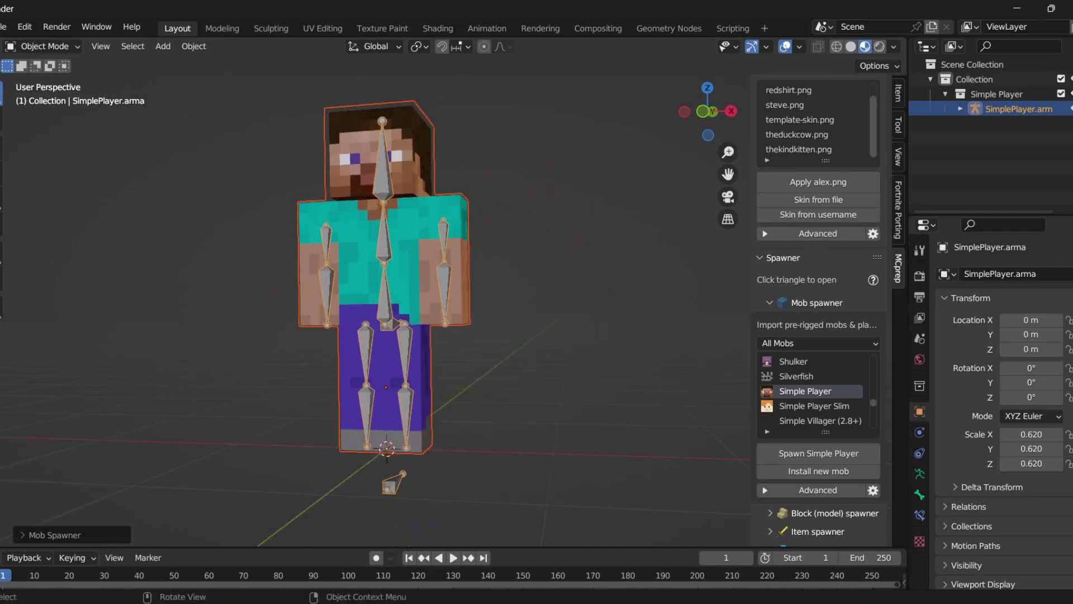
# Swap the Simple Player's skin for a custom skin image from a file, with New Material enabled
pyautogui.scroll(8, 816, 391)
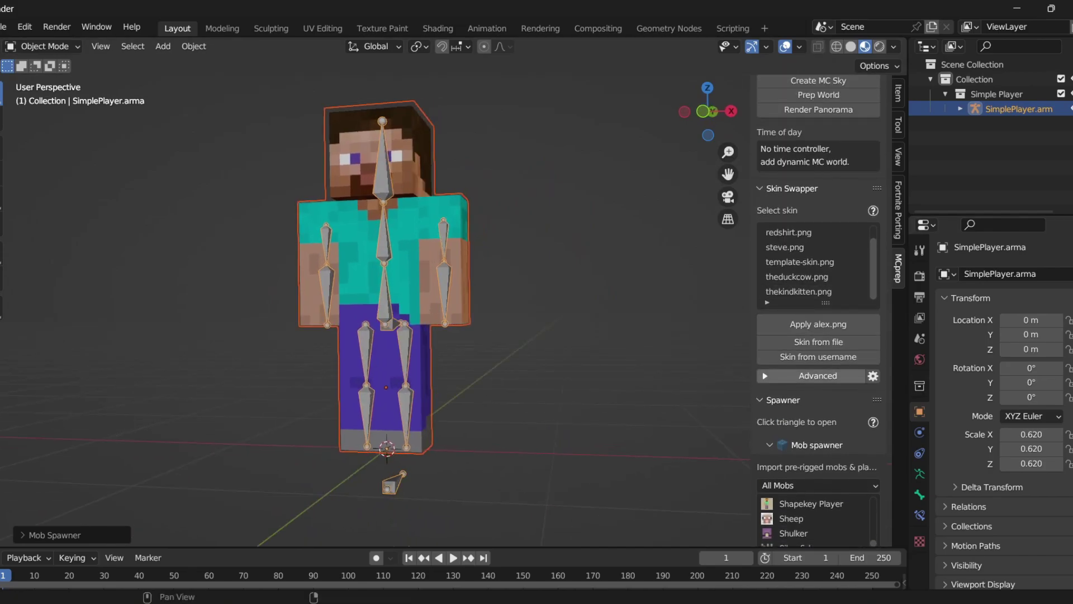
pyautogui.click(819, 342)
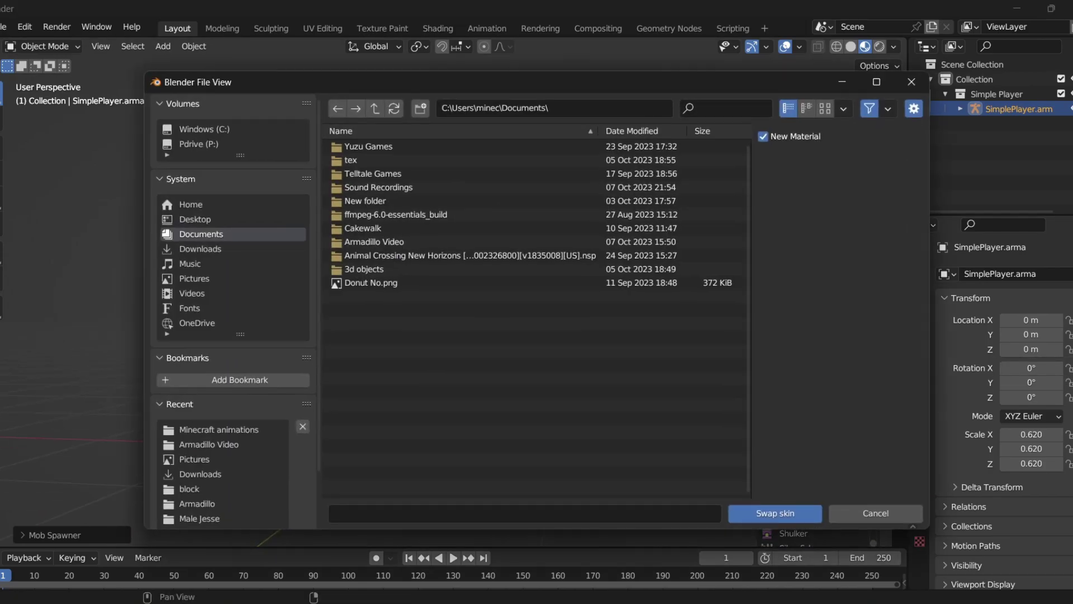
pyautogui.moveTo(536, 82); pyautogui.dragTo(297, 95)
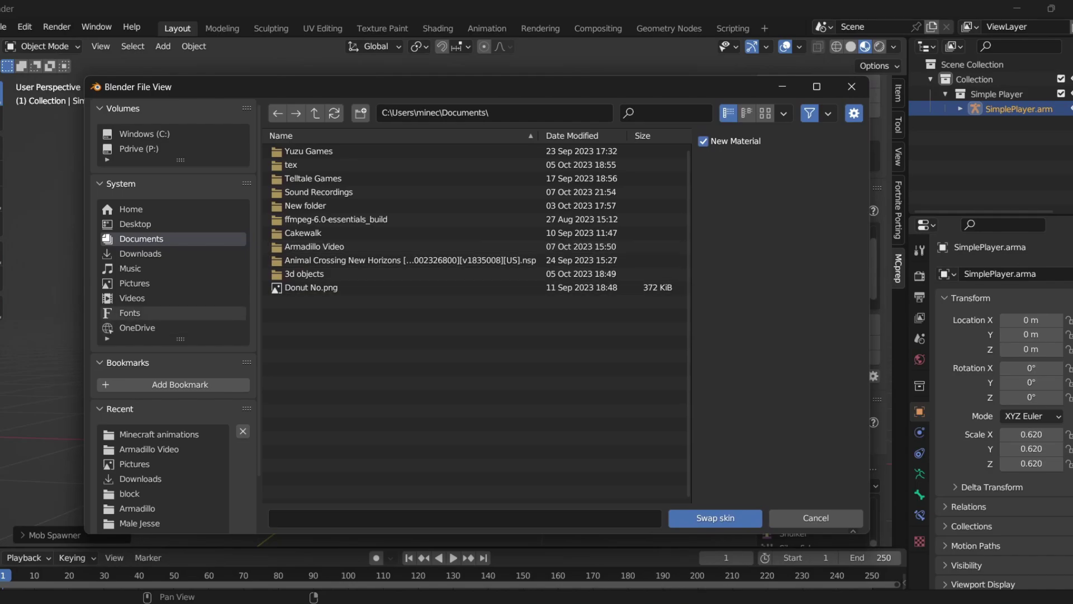
pyautogui.click(140, 254)
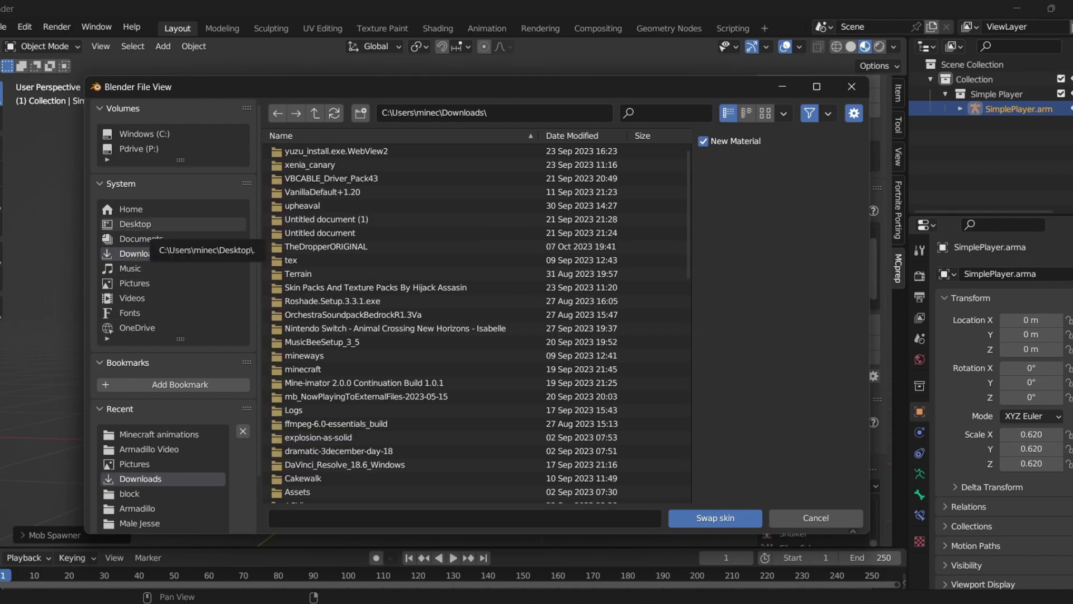
pyautogui.scroll(-3, 167, 251)
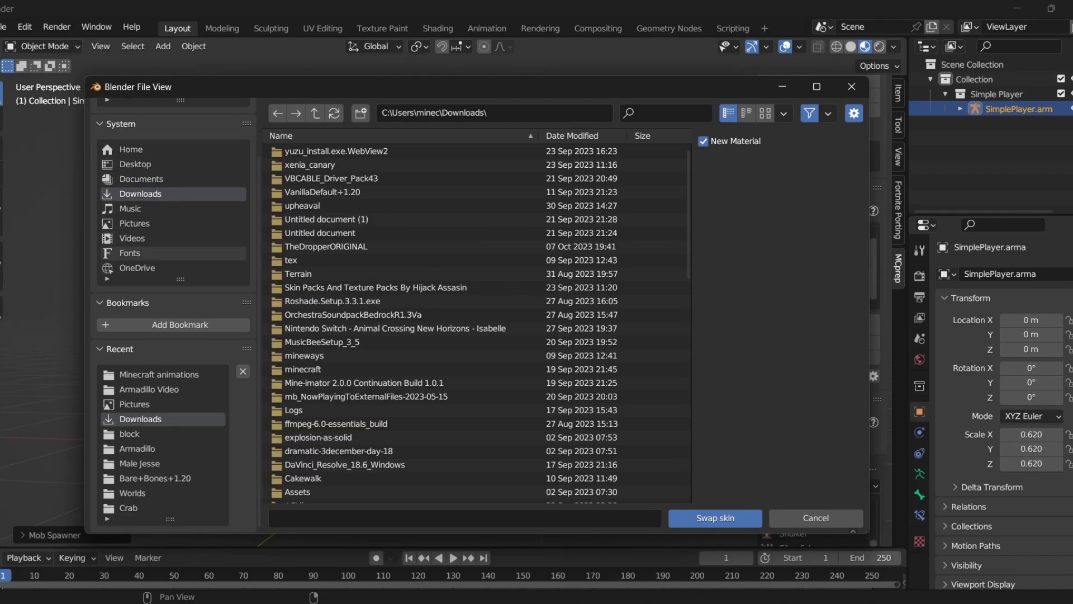
pyautogui.scroll(3, 140, 253)
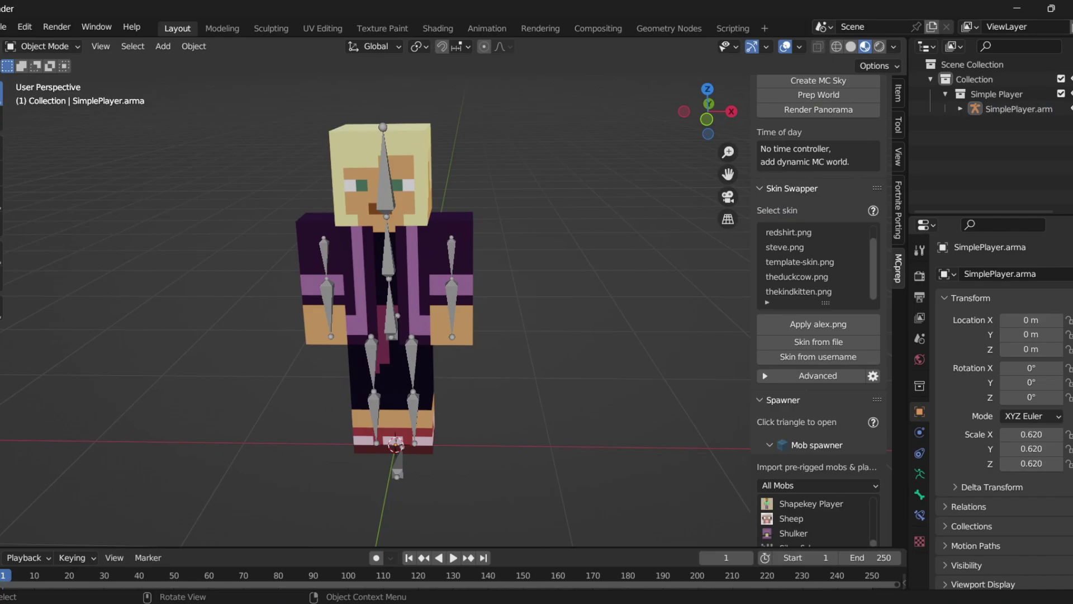
# Examine the reskinned player model and its armature from several angles
pyautogui.moveTo(503, 302); pyautogui.dragTo(498, 257, button='middle')
pyautogui.moveTo(389, 488)
pyautogui.mouseDown(button='middle')
pyautogui.moveTo(466, 487)
pyautogui.moveTo(393, 473)
pyautogui.mouseUp(button='middle')
pyautogui.click(389, 313)
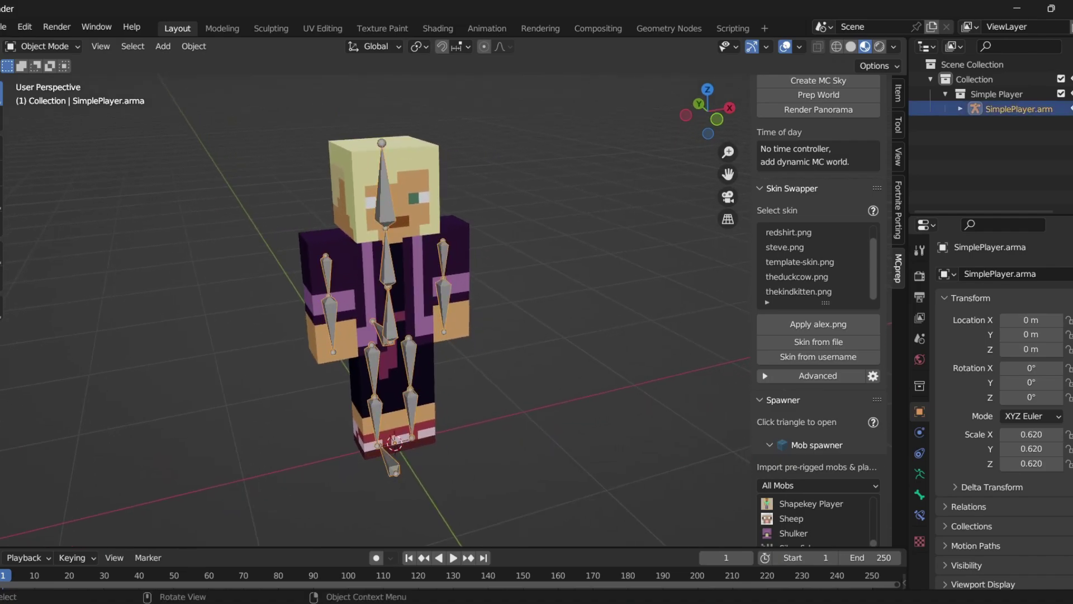
pyautogui.moveTo(391, 313); pyautogui.dragTo(349, 282, button='middle')
pyautogui.moveTo(428, 454); pyautogui.dragTo(436, 463, button='middle')
pyautogui.click(436, 463)
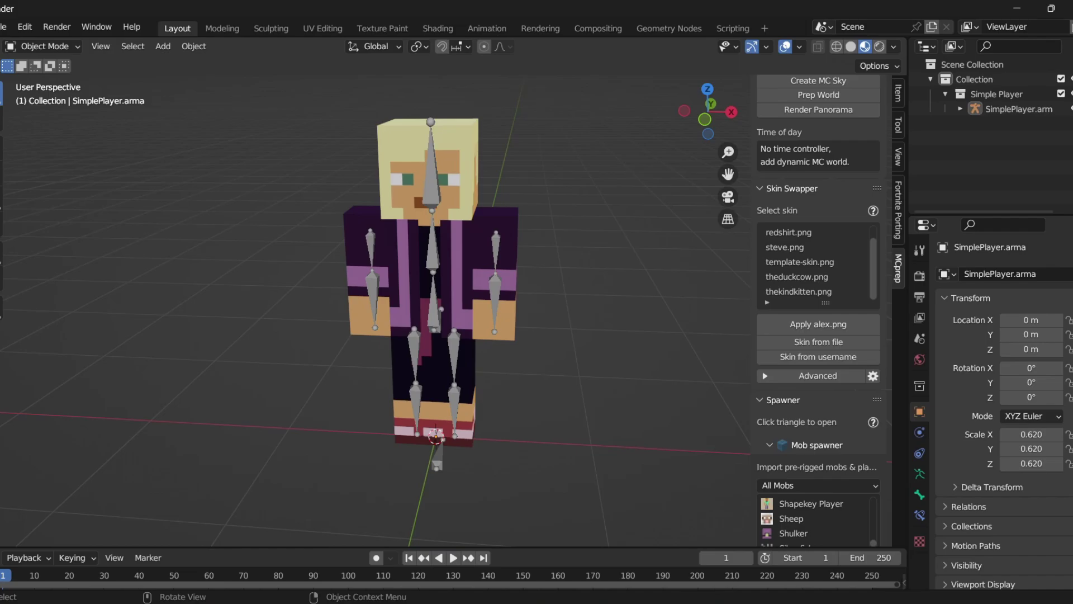
pyautogui.moveTo(436, 313); pyautogui.dragTo(391, 305, button='middle')
pyautogui.moveTo(481, 463); pyautogui.dragTo(463, 463, button='middle')
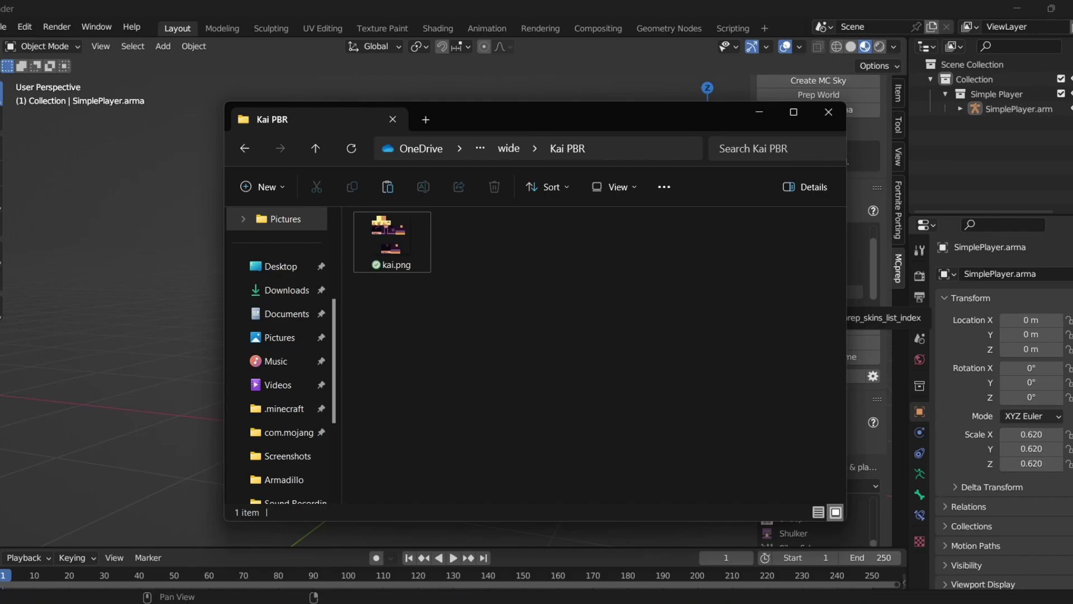
# Switch to File Explorer's Kai PBR folder and make two copies of kai.png there
pyautogui.click(392, 242)
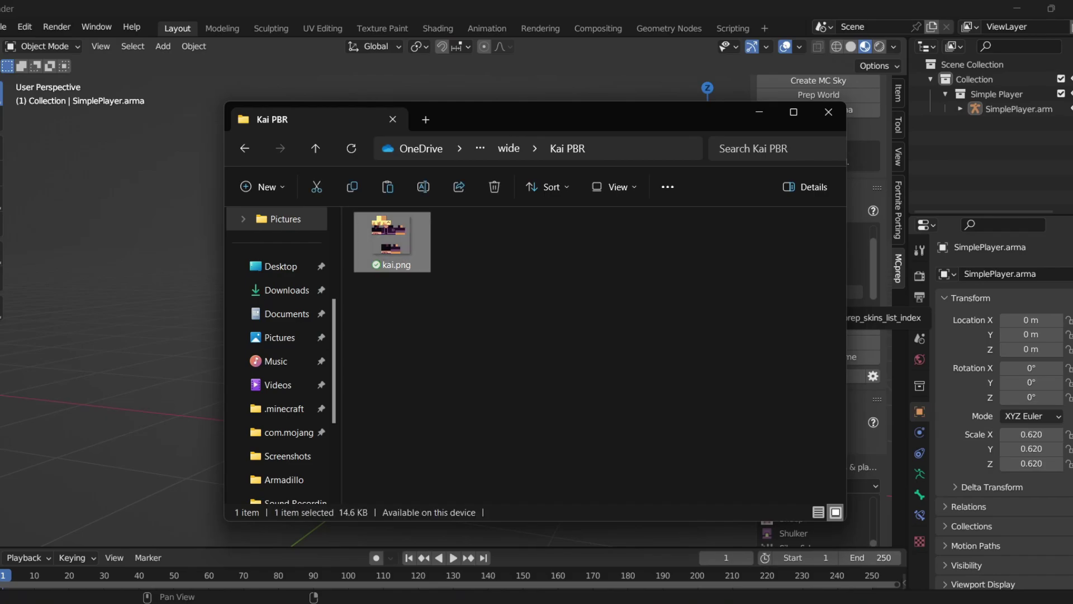
pyautogui.hotkey('ctrl', 'c')
pyautogui.hotkey('ctrl', 'v')
pyautogui.hotkey('ctrl', 'v')
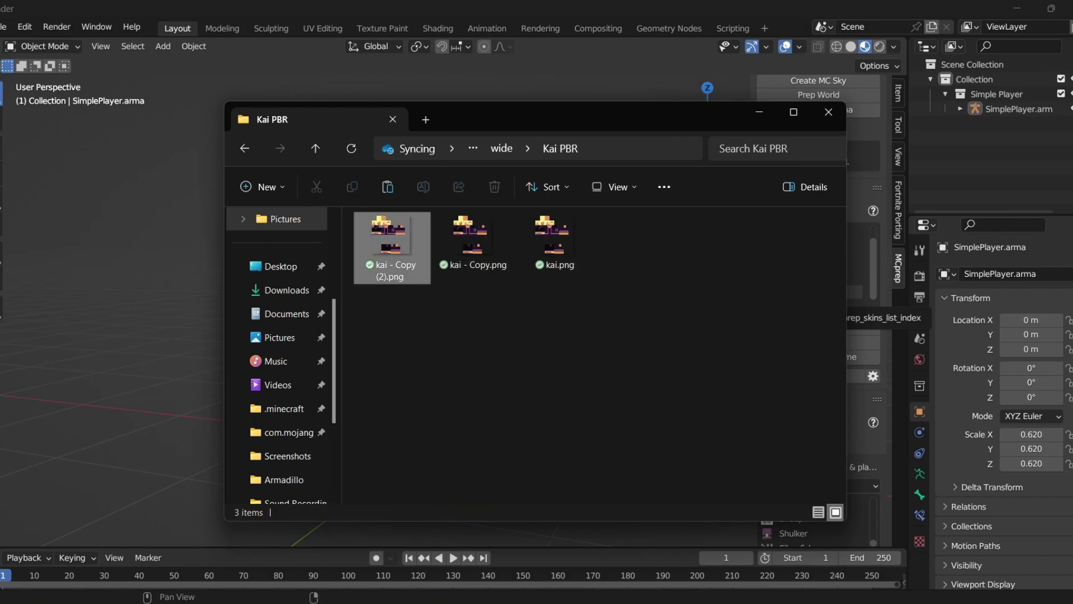
# Rename the file "kai - Copy (2).png" as "kai normal.png"
pyautogui.rightClick(401, 252)
pyautogui.press('F2')
pyautogui.write('kai')
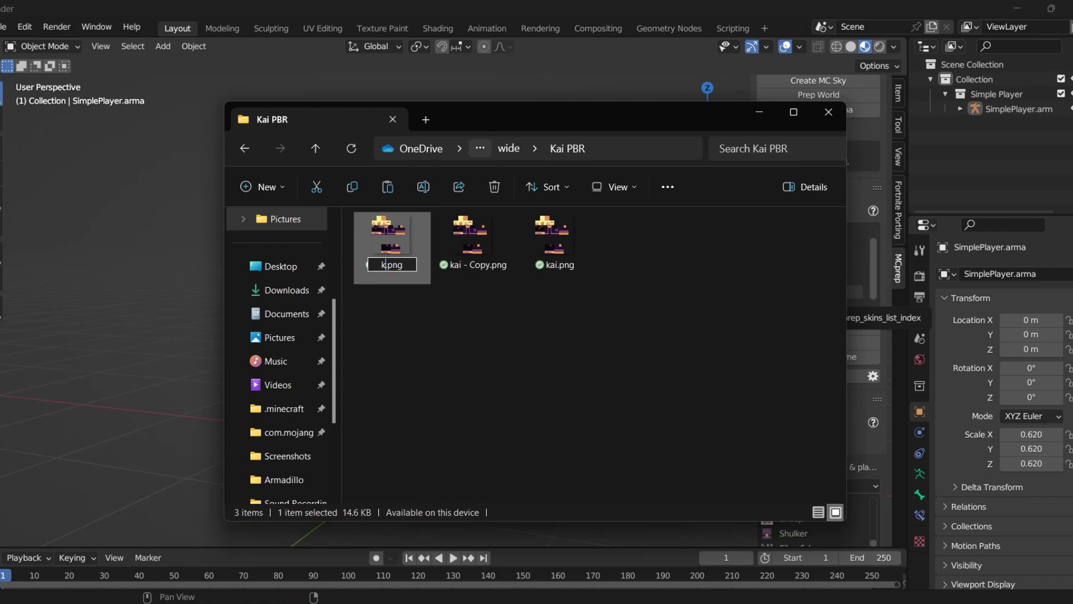
pyautogui.write(' normal')
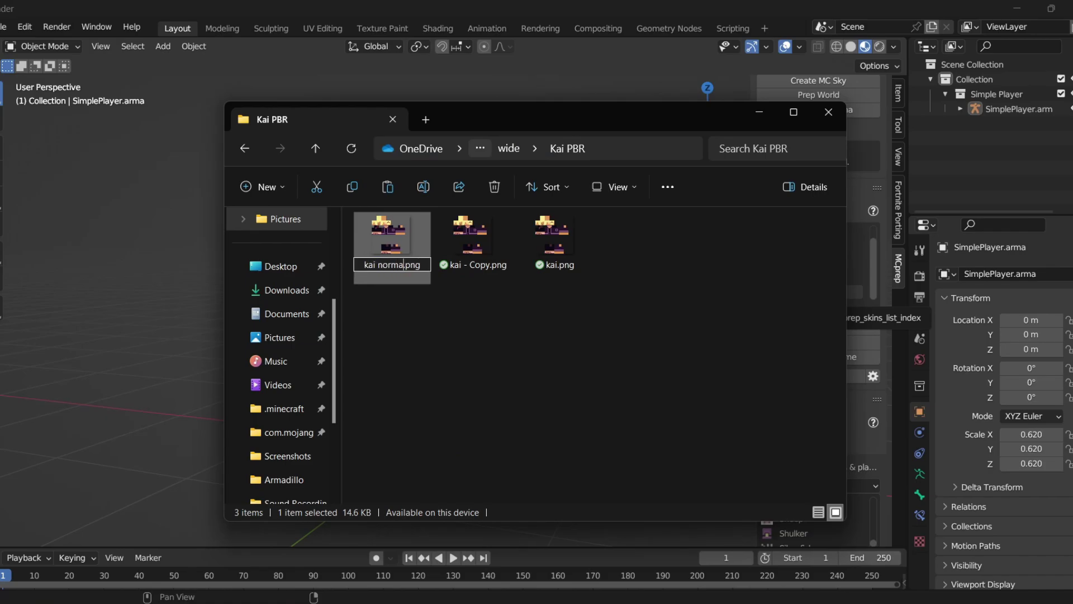
pyautogui.press('Return')
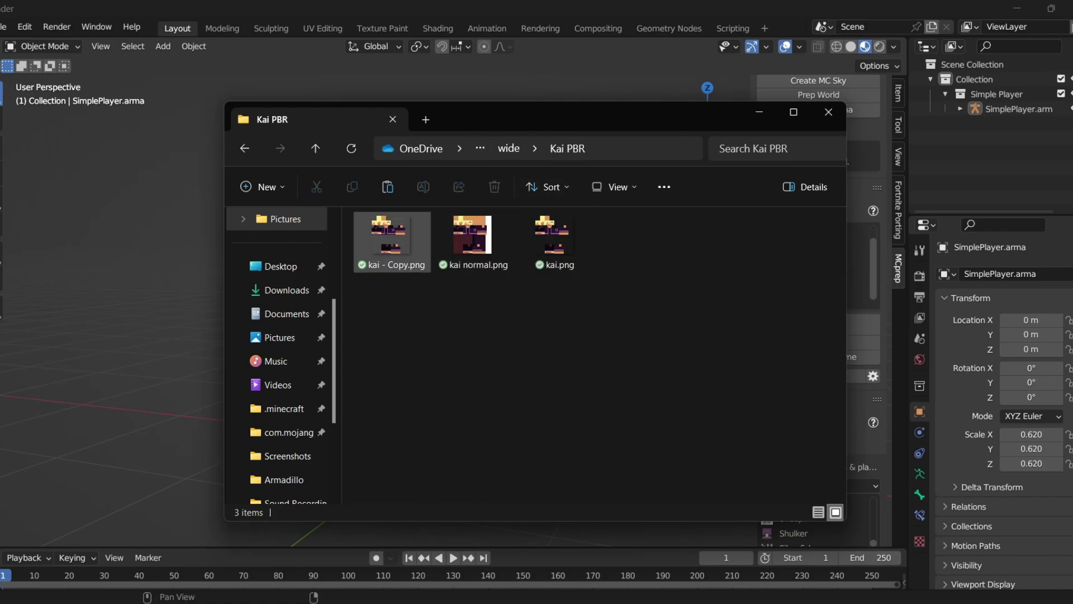
# Rename the remaining copy, "kai - Copy.png", as "kai material.png"
pyautogui.rightClick(394, 246)
pyautogui.press('F2')
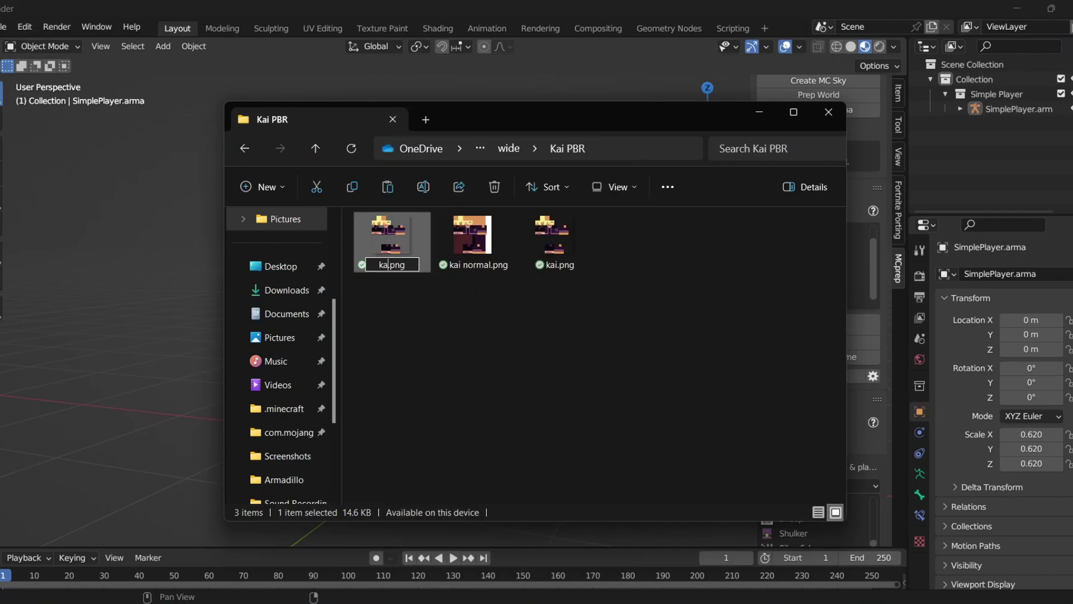
pyautogui.write('kai ')
pyautogui.write('material')
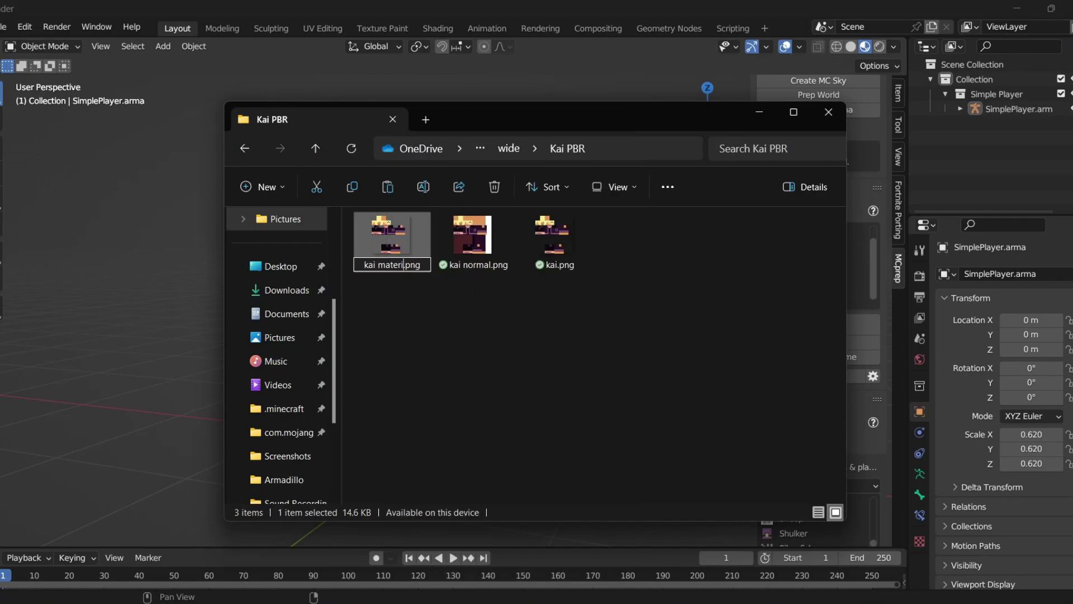
pyautogui.press('Return')
# Open "kai material.png" for editing in Paint 3D
pyautogui.rightClick(373, 246)
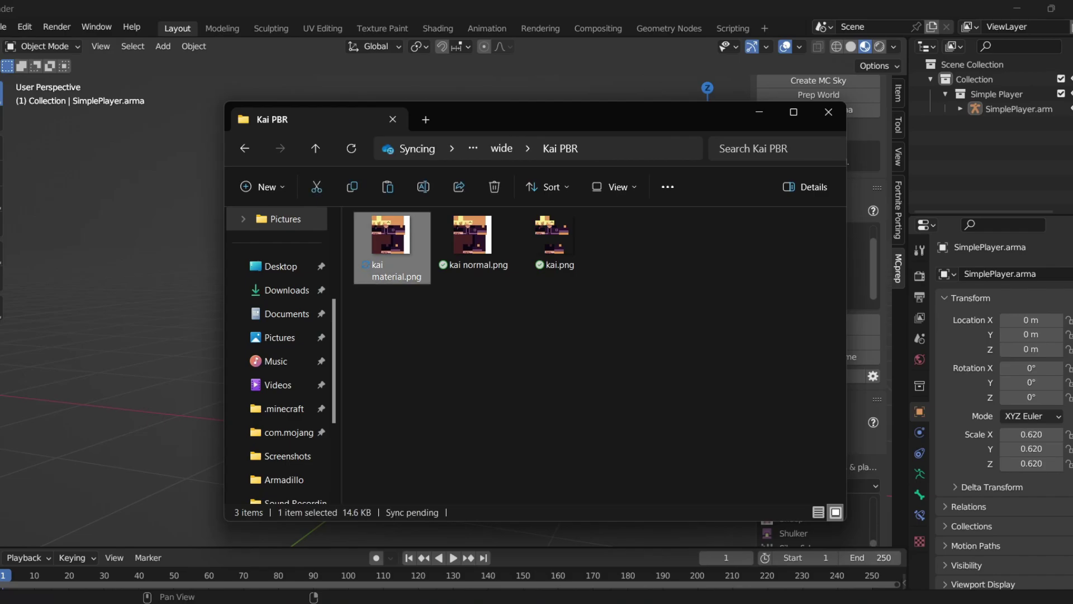
pyautogui.moveTo(491, 181)
pyautogui.click(671, 181)
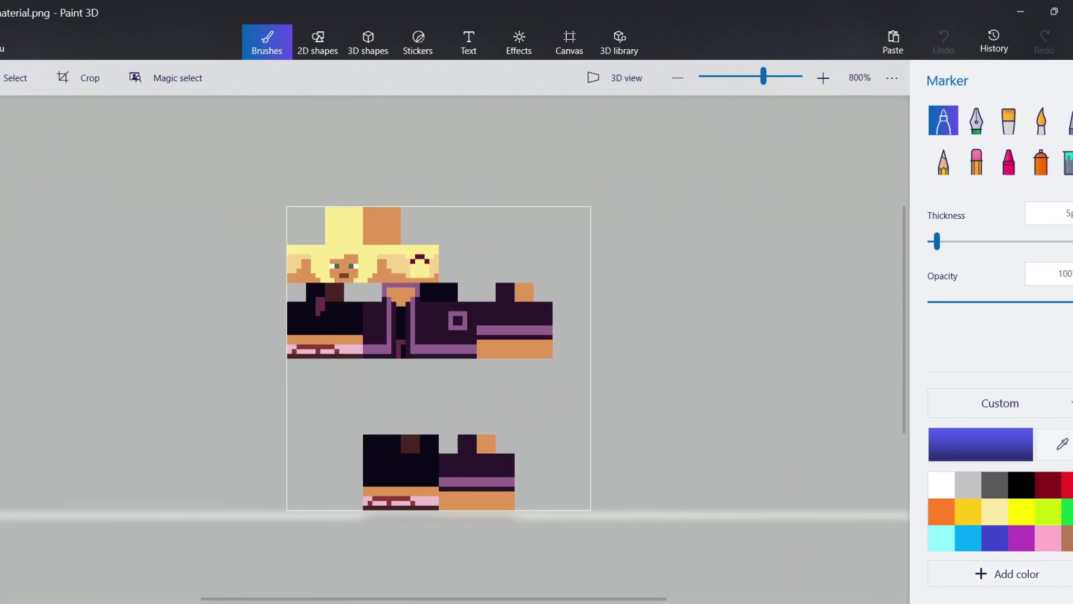
# Choose the Pixel pen brush for painting on the skin texture and set its thickness to 1 px
pyautogui.click(569, 42)
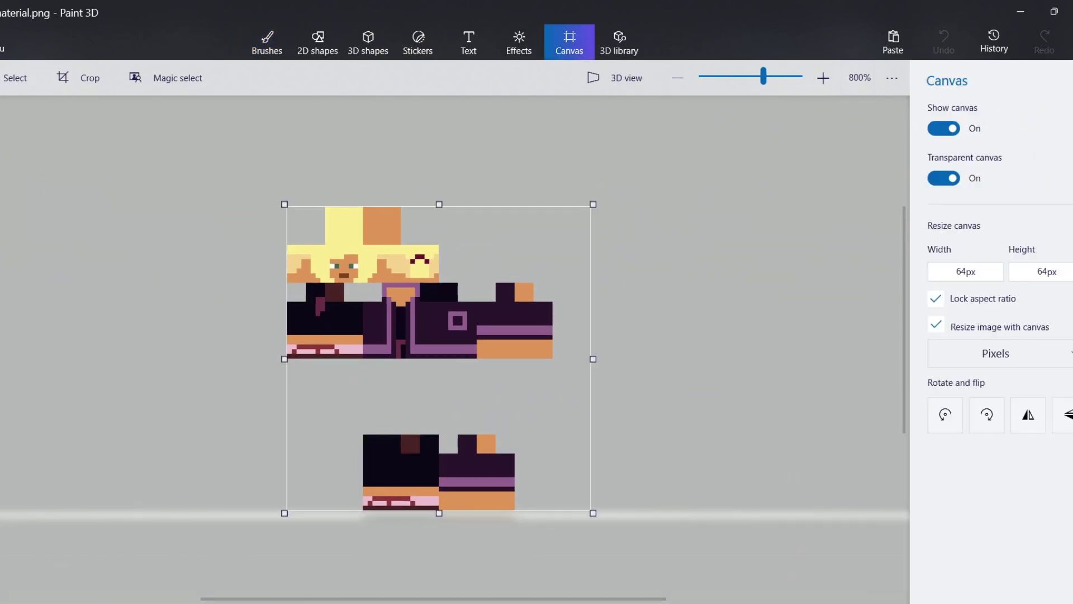
pyautogui.click(267, 42)
pyautogui.scroll(3, 420, 255)
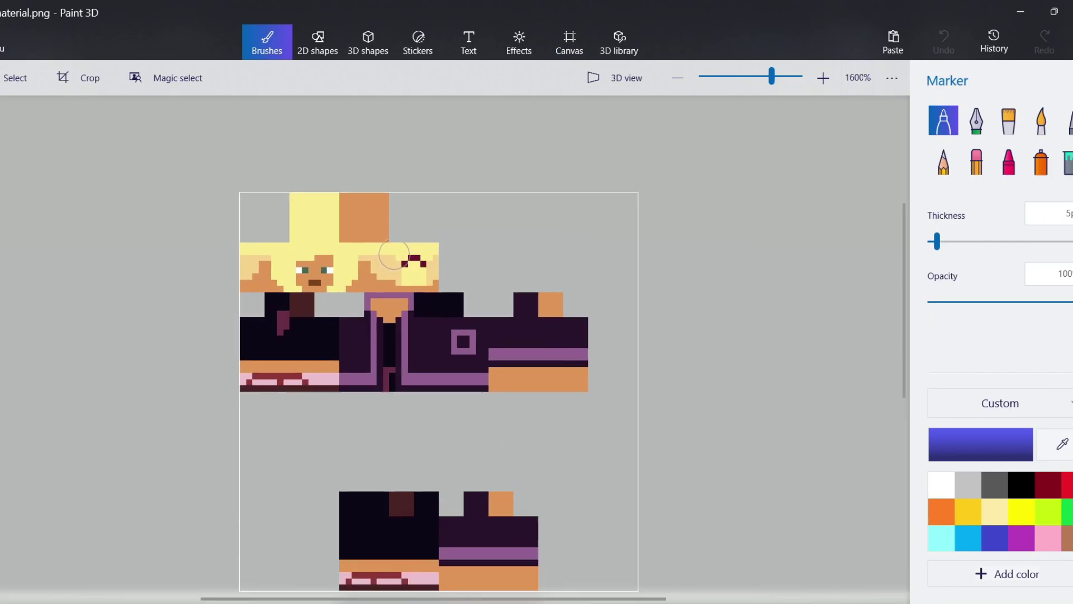
pyautogui.click(1067, 120)
pyautogui.moveTo(957, 241); pyautogui.dragTo(929, 241)
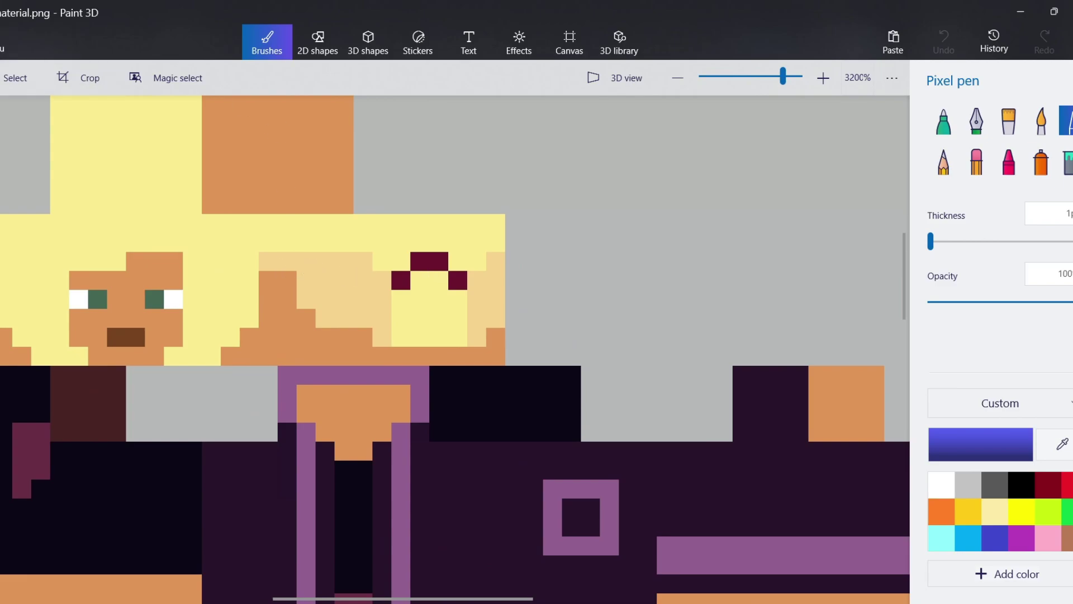
# Add the custom light grey ededed and paint over both eyes on the skin's face with it
pyautogui.click(1007, 574)
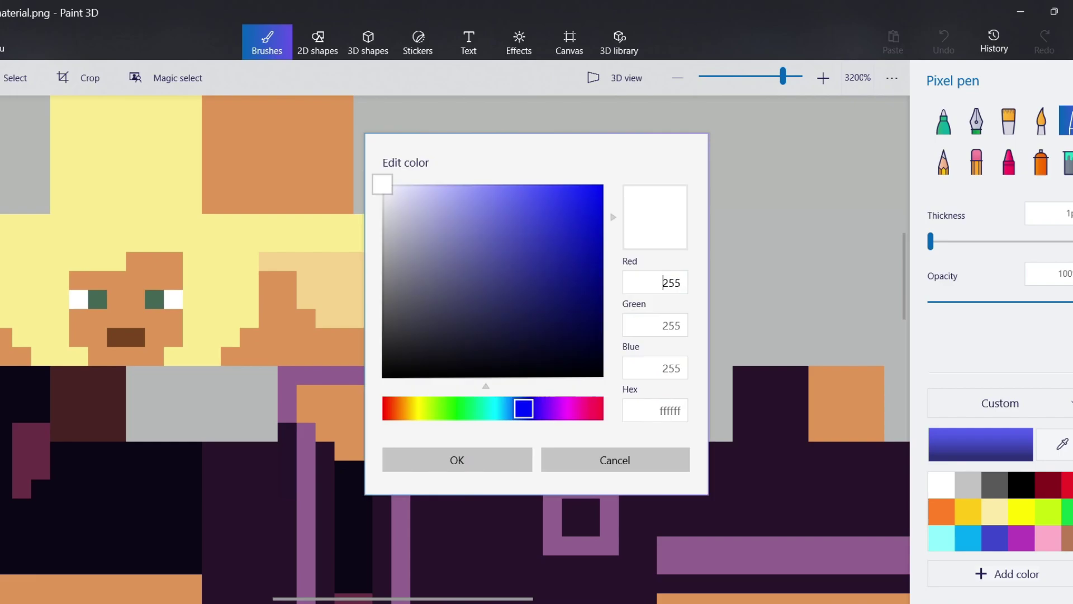
pyautogui.click(382, 376)
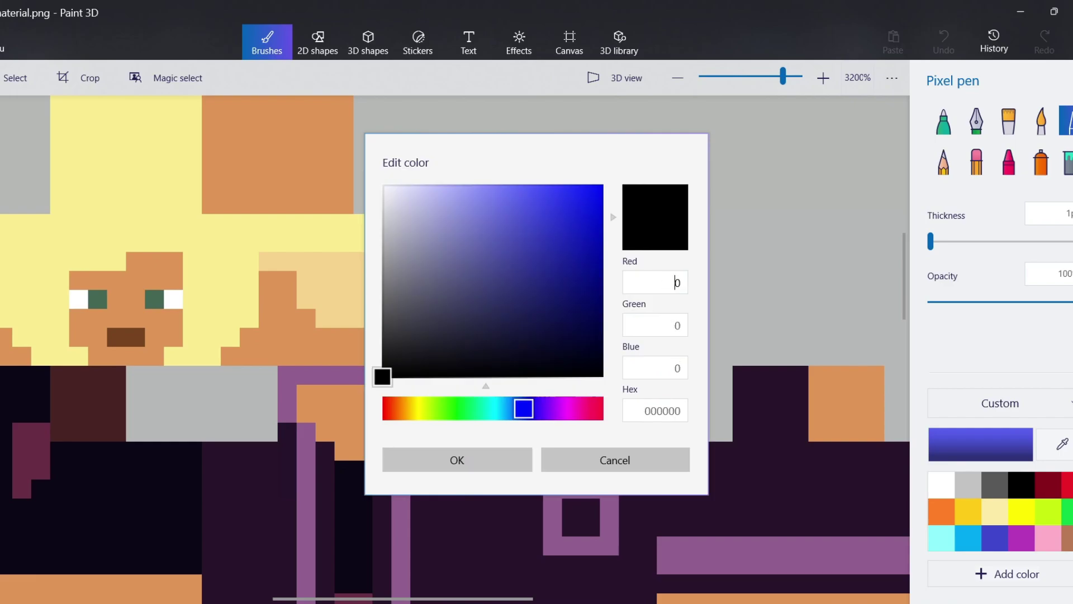
pyautogui.moveTo(382, 376); pyautogui.dragTo(382, 197)
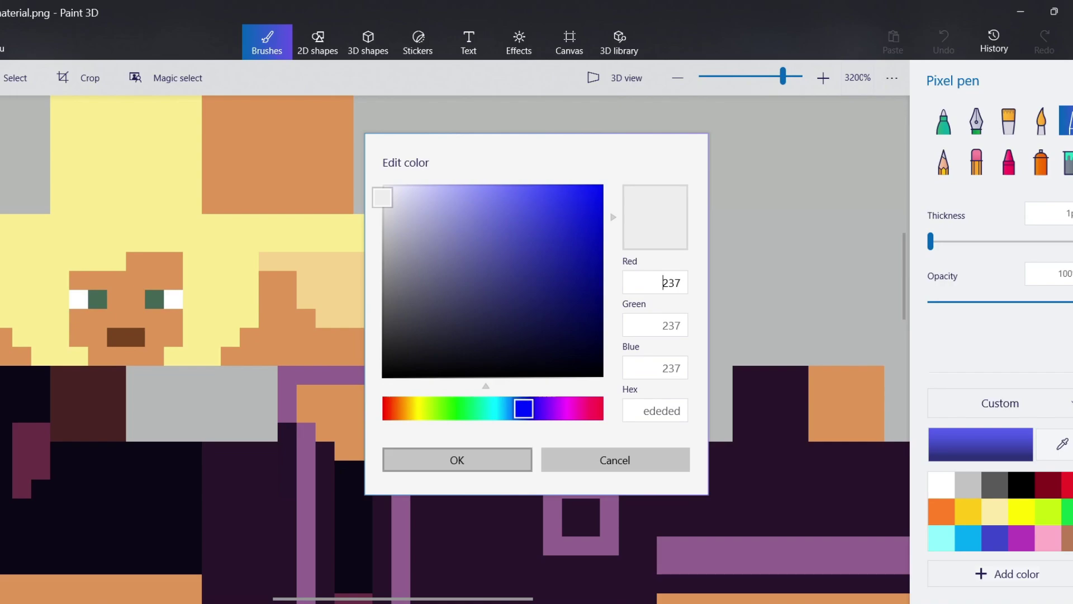
pyautogui.click(457, 459)
pyautogui.moveTo(154, 299); pyautogui.dragTo(173, 299)
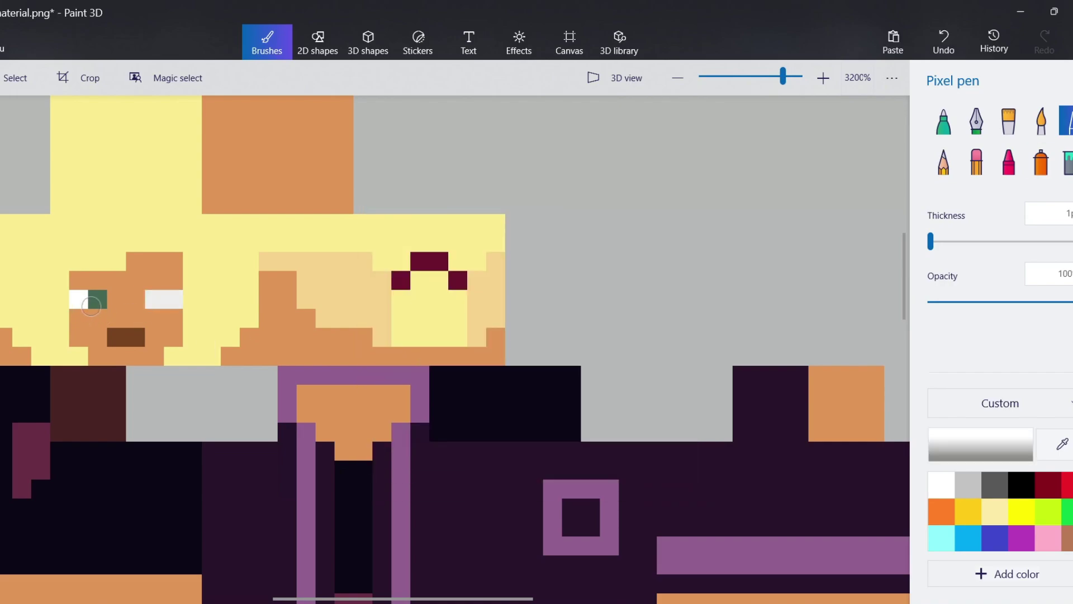
pyautogui.moveTo(78, 299); pyautogui.dragTo(98, 299)
pyautogui.keyDown('ctrl'); pyautogui.scroll(-2, 412, 313); pyautogui.keyUp('ctrl')
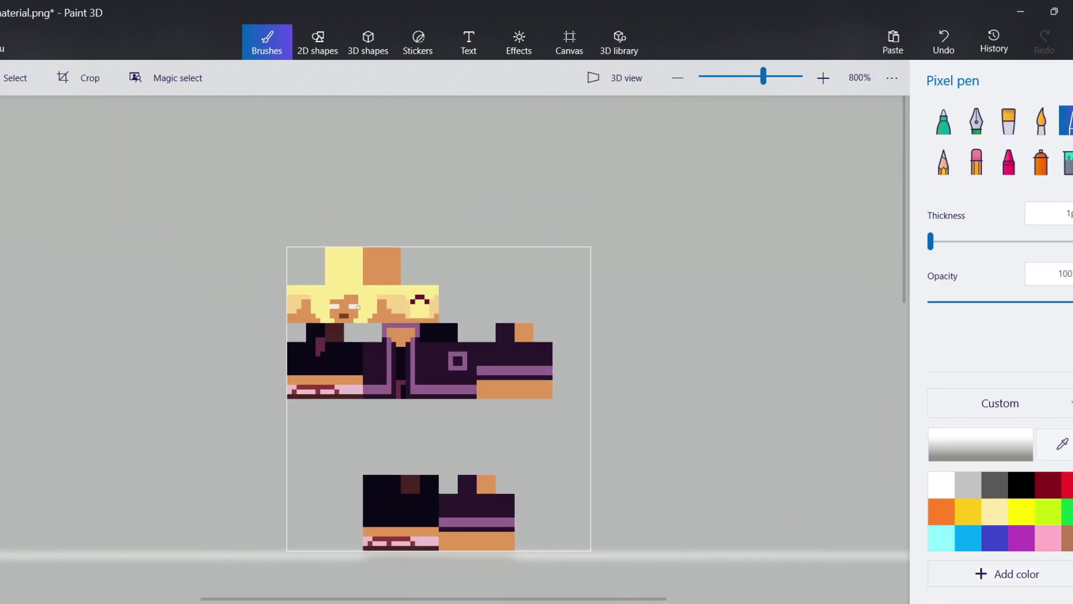
# Paint the purple jacket trim, including the collar, both front edges and the hem, in the light grey
pyautogui.keyDown('ctrl'); pyautogui.scroll(2, 412, 306); pyautogui.keyUp('ctrl')
pyautogui.moveTo(335, 369)
pyautogui.mouseDown()
pyautogui.moveTo(332, 378)
pyautogui.moveTo(337, 349)
pyautogui.moveTo(469, 358)
pyautogui.moveTo(449, 505)
pyautogui.mouseUp()
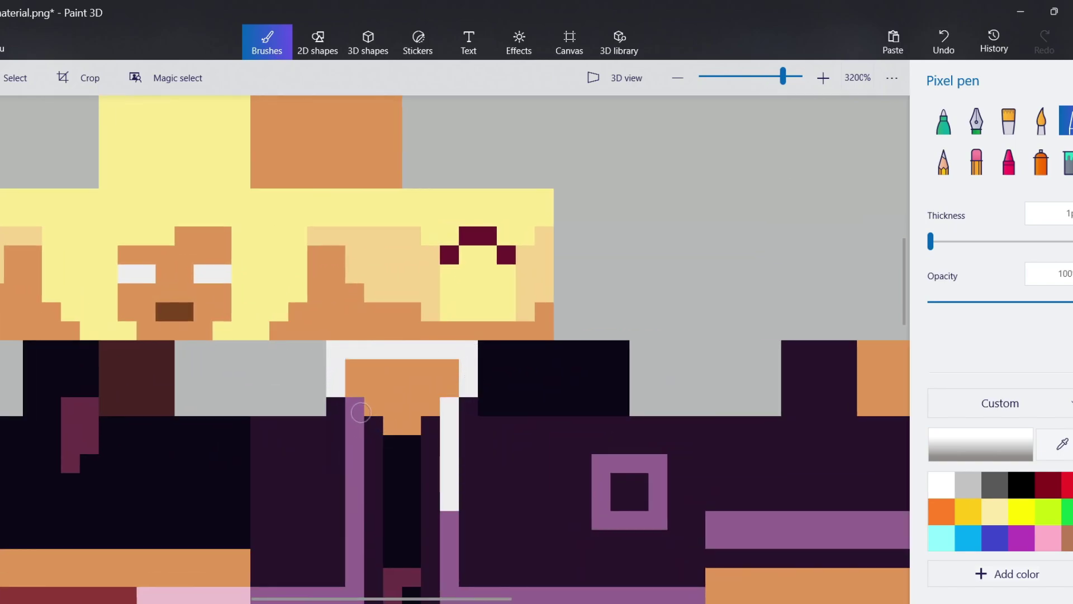
pyautogui.moveTo(355, 406)
pyautogui.mouseDown()
pyautogui.moveTo(337, 482)
pyautogui.moveTo(352, 474)
pyautogui.mouseUp()
pyautogui.hotkey('ctrl', 'z')
pyautogui.moveTo(356, 416); pyautogui.dragTo(356, 539)
pyautogui.keyDown('ctrl'); pyautogui.scroll(-2, 364, 455); pyautogui.keyUp('ctrl')
pyautogui.keyDown('ctrl'); pyautogui.scroll(2, 406, 392); pyautogui.keyUp('ctrl')
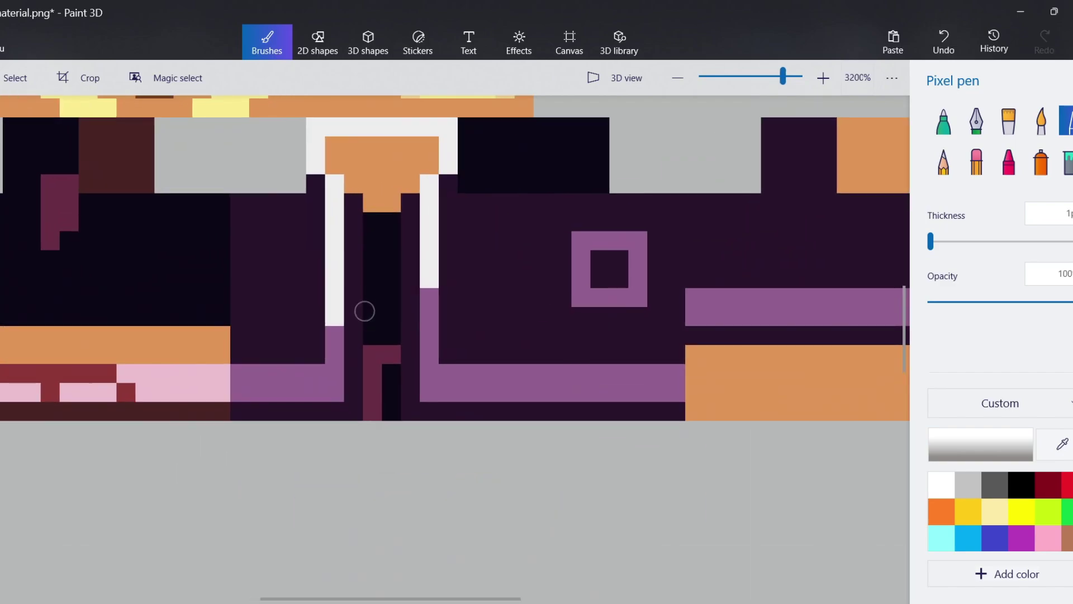
pyautogui.click(338, 333)
pyautogui.moveTo(338, 334)
pyautogui.mouseDown()
pyautogui.moveTo(330, 386)
pyautogui.moveTo(280, 377)
pyautogui.mouseUp()
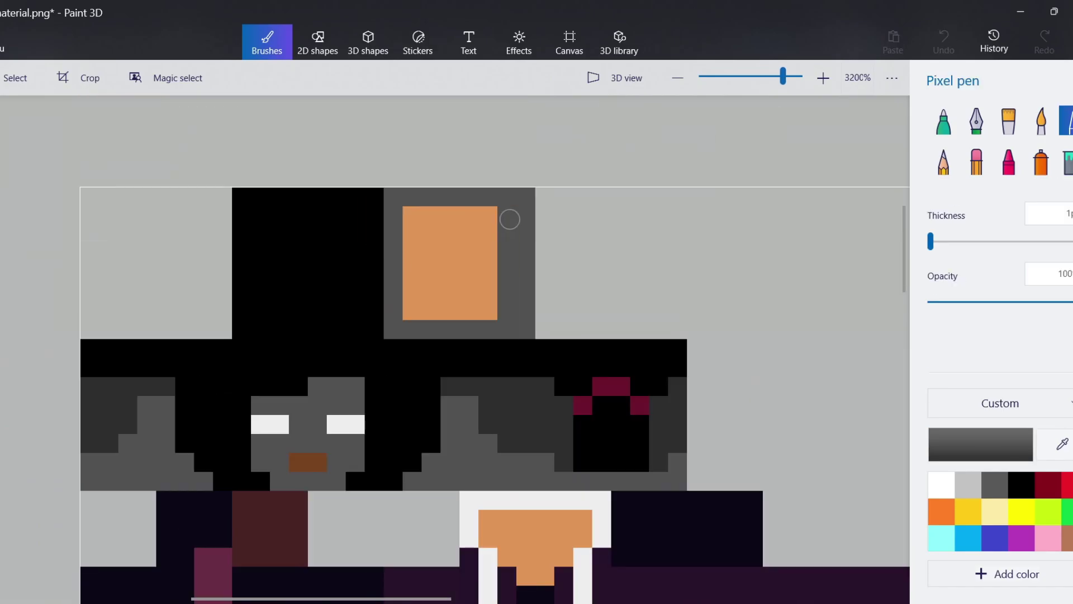
# Paint the remaining hair, skin and clothing areas of the material texture in black and dark grey shades
pyautogui.scroll(-5, 531, 218)
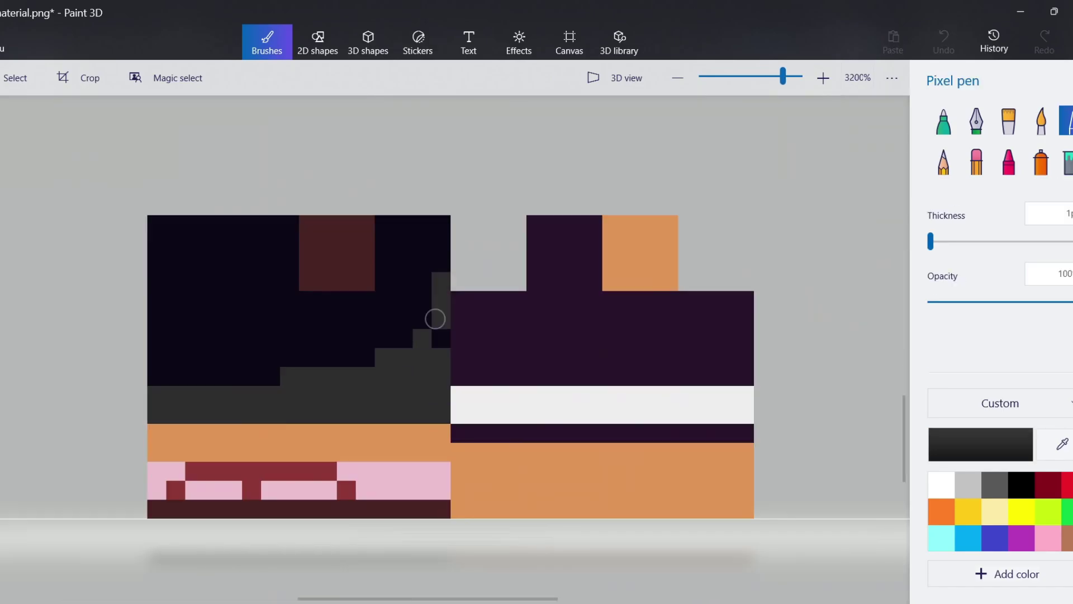
pyautogui.hscroll(5, 455, 331)
pyautogui.keyDown('ctrl'); pyautogui.scroll(2, 723, 242); pyautogui.keyUp('ctrl')
pyautogui.keyDown('ctrl'); pyautogui.scroll(-5, 387, 362); pyautogui.keyUp('ctrl')
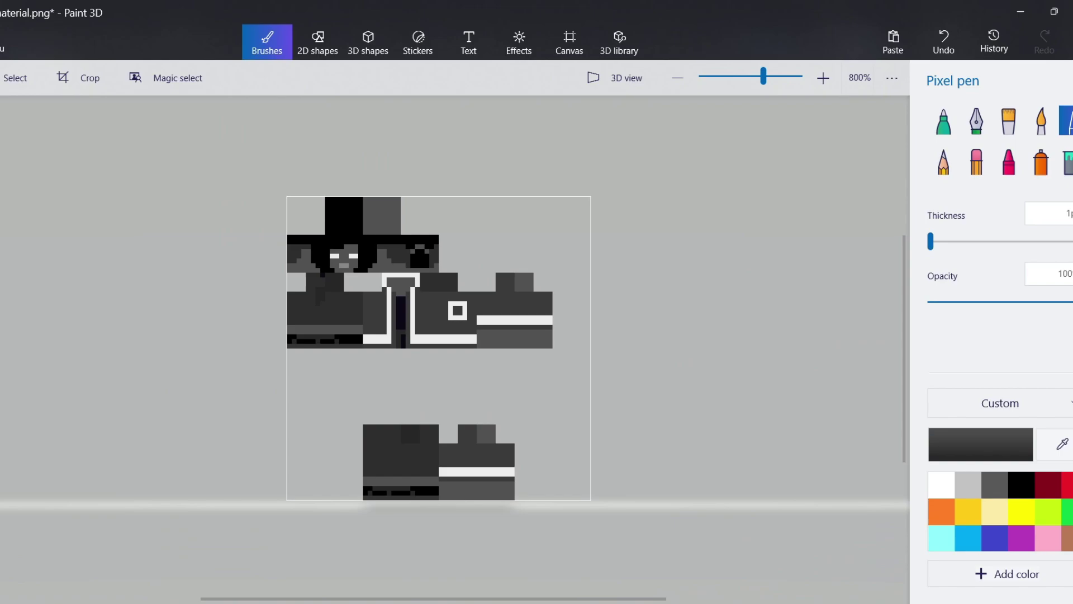
# Resize the material texture to 1280 px wide with the aspect ratio locked, and save it while closing the file
pyautogui.click(569, 42)
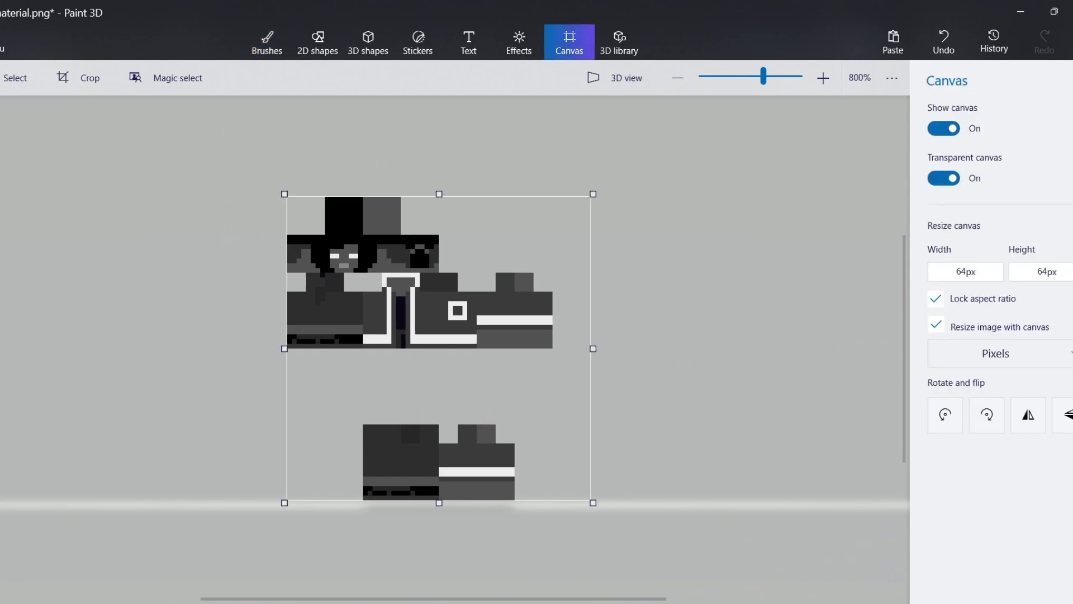
pyautogui.click(965, 271)
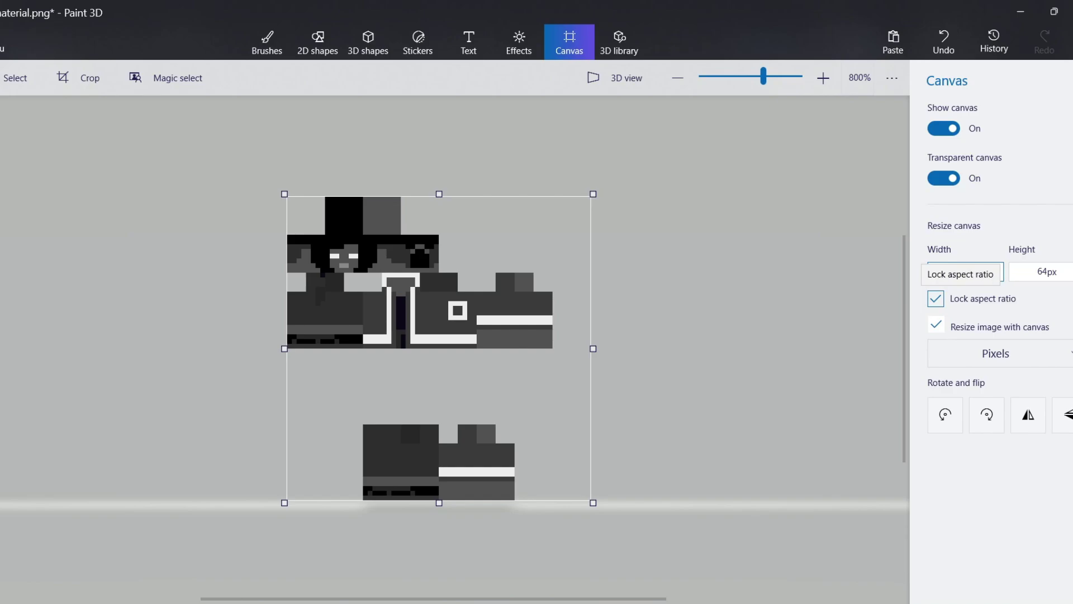
pyautogui.write('1280')
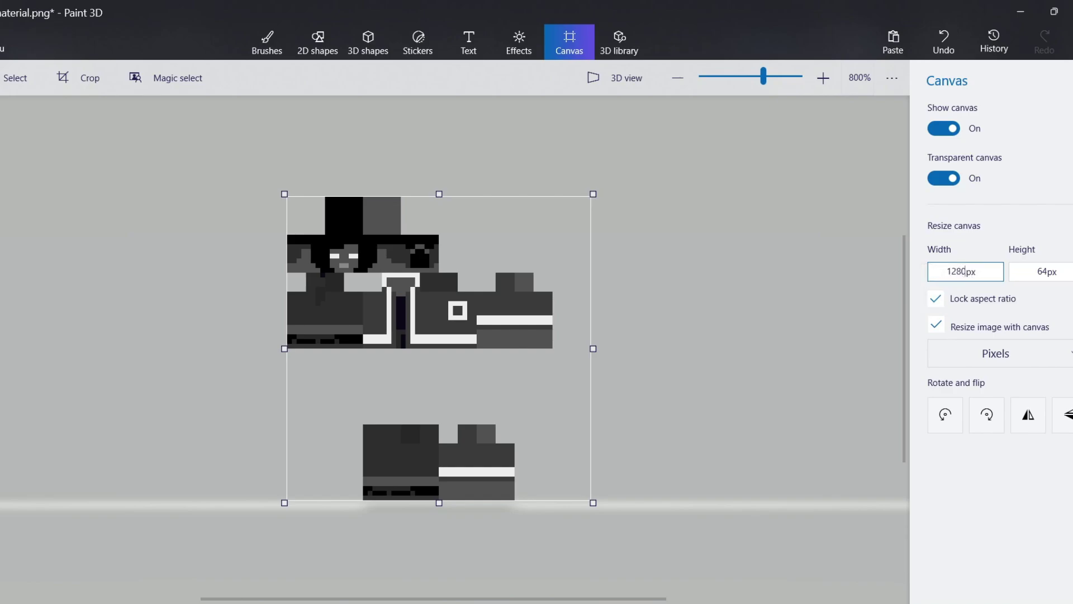
pyautogui.press('Return')
pyautogui.keyDown('ctrl'); pyautogui.scroll(-5, 549, 326); pyautogui.keyUp('ctrl')
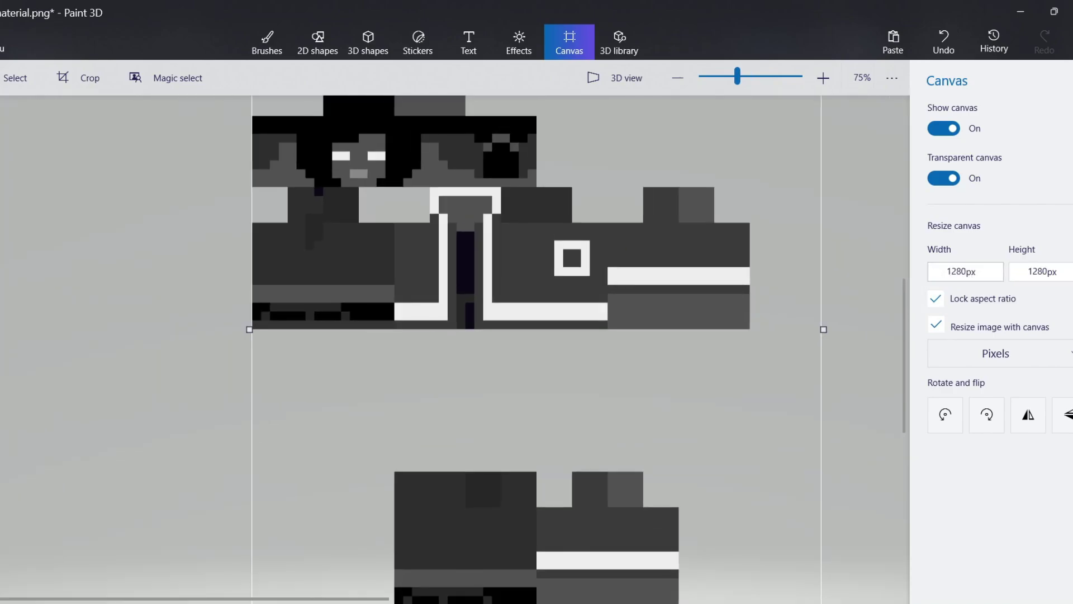
pyautogui.click(1071, 12)
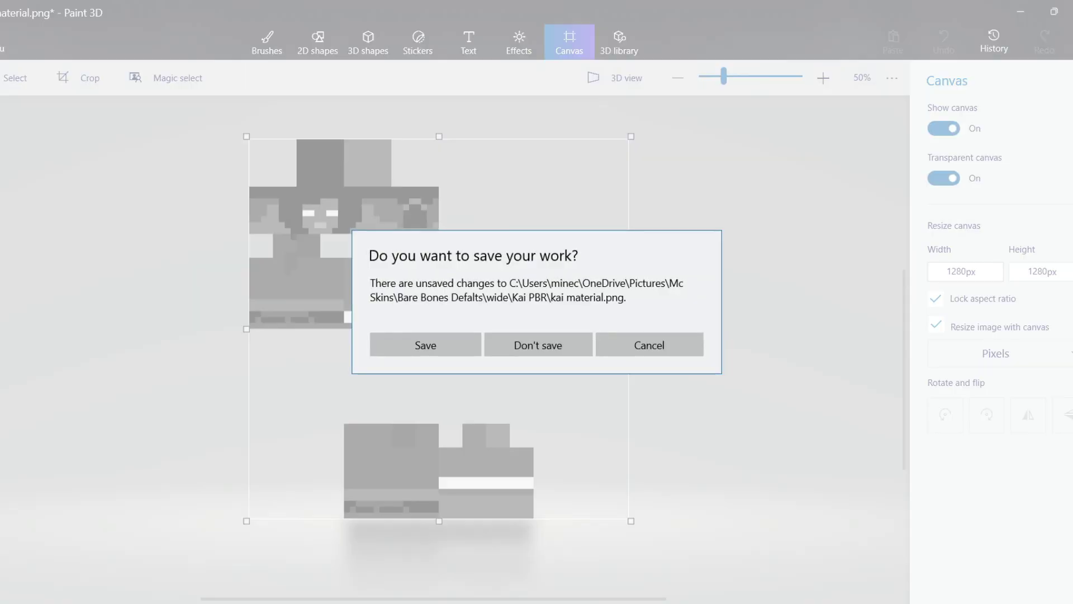
pyautogui.click(425, 344)
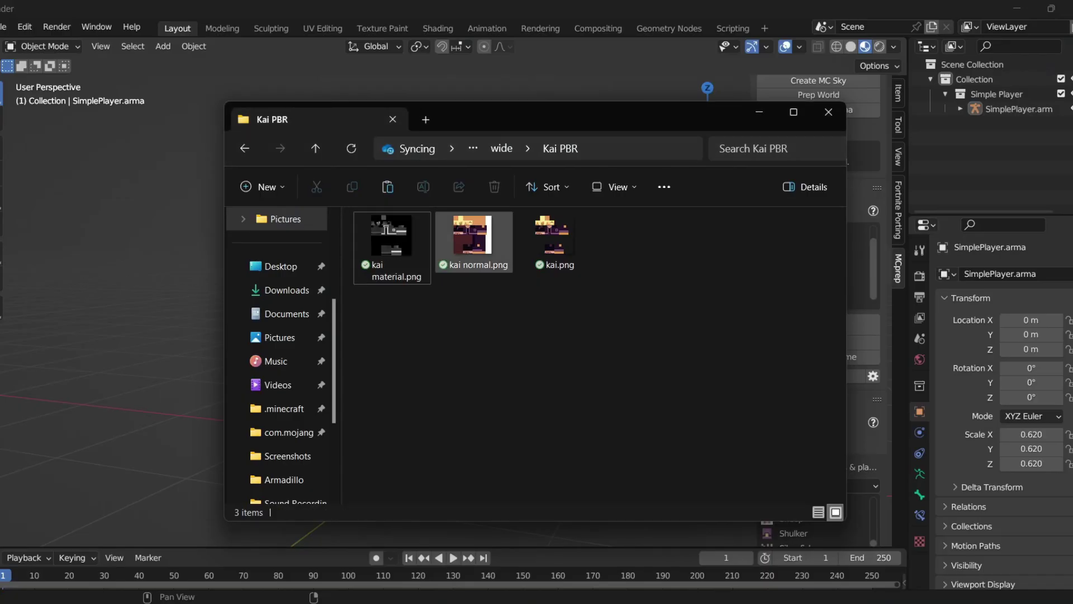
# Open "kai normal.png" for editing in Paint 3D and choose the Pixel pen brush
pyautogui.click(474, 255)
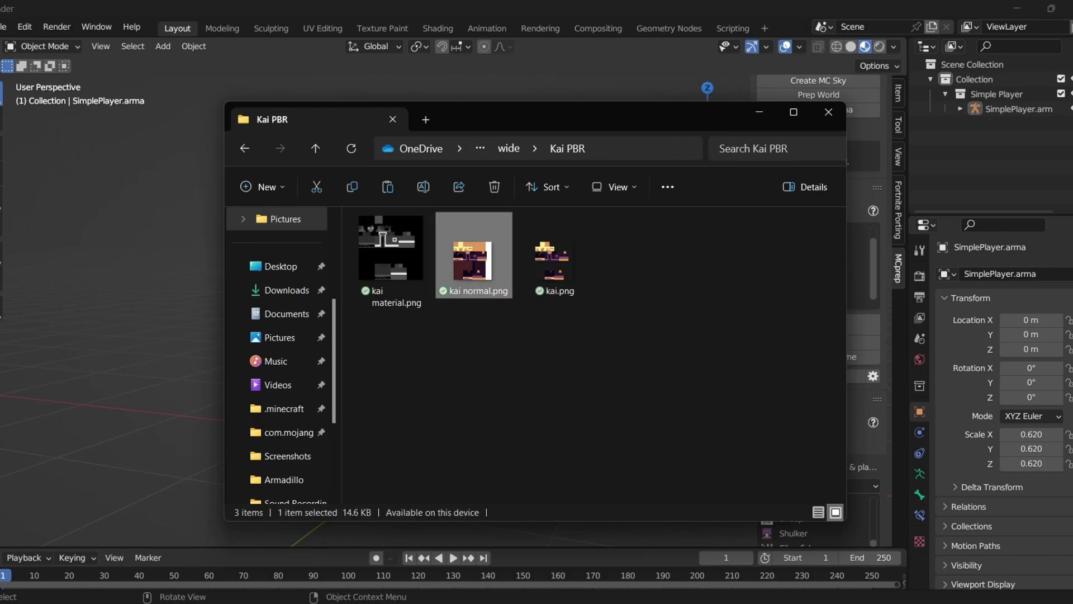
pyautogui.rightClick(491, 258)
pyautogui.click(545, 202)
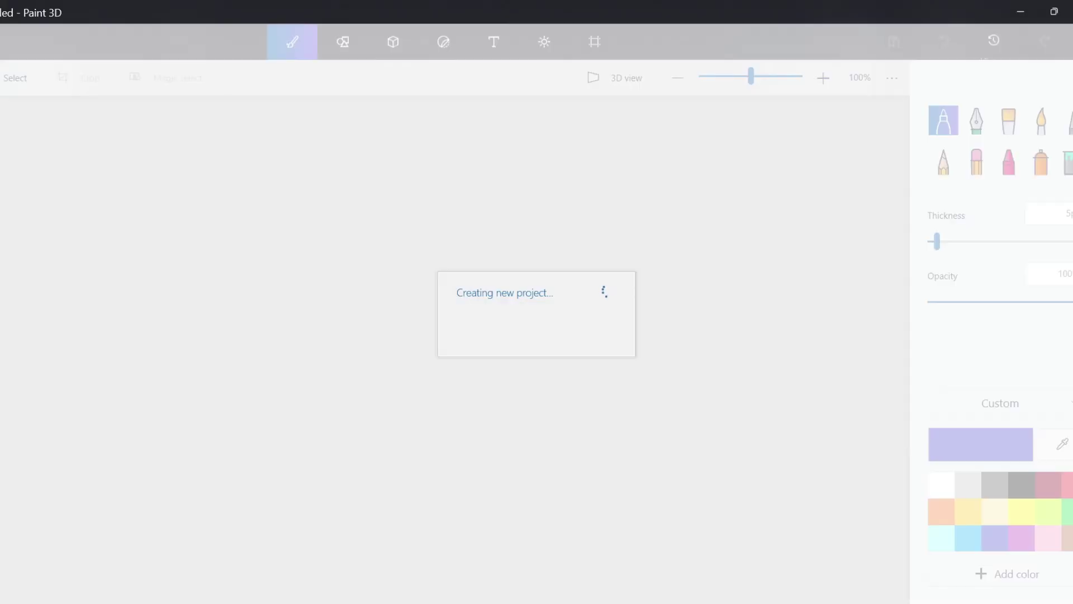
pyautogui.scroll(10, 437, 337)
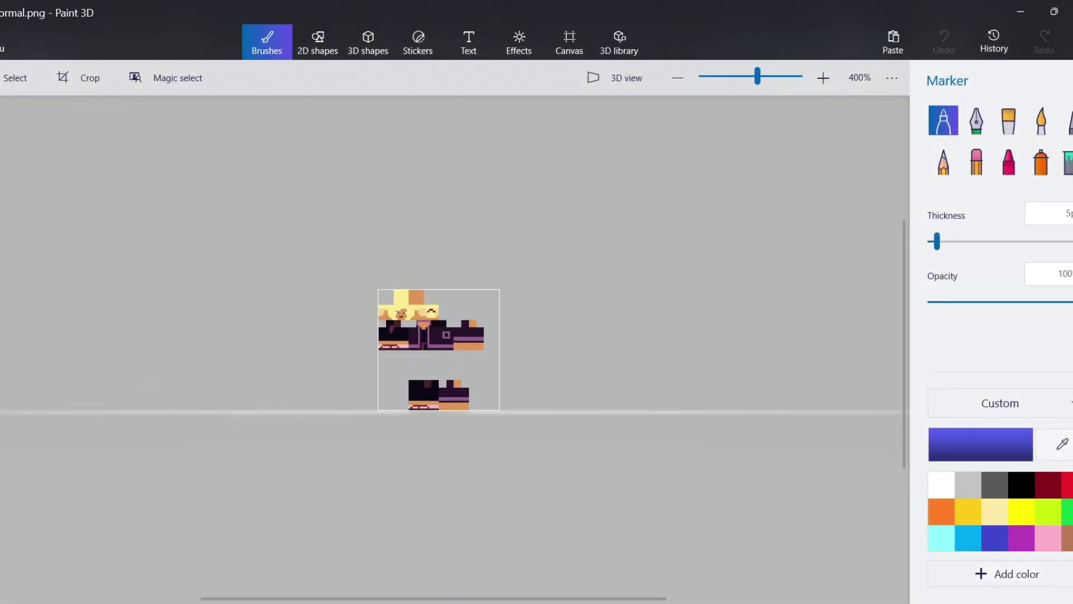
pyautogui.click(1066, 120)
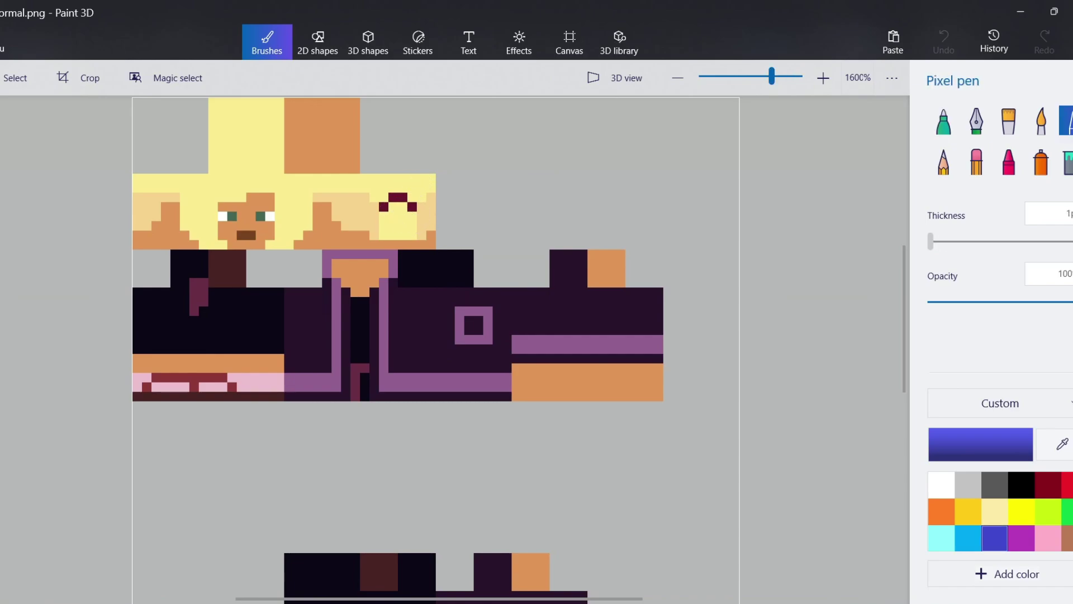
# Repaint the whole normal texture in white and light grey shades using custom colours, and save "kai normal.png"
pyautogui.keyDown('ctrl'); pyautogui.scroll(3, 219, 167); pyautogui.keyUp('ctrl')
pyautogui.click(981, 444)
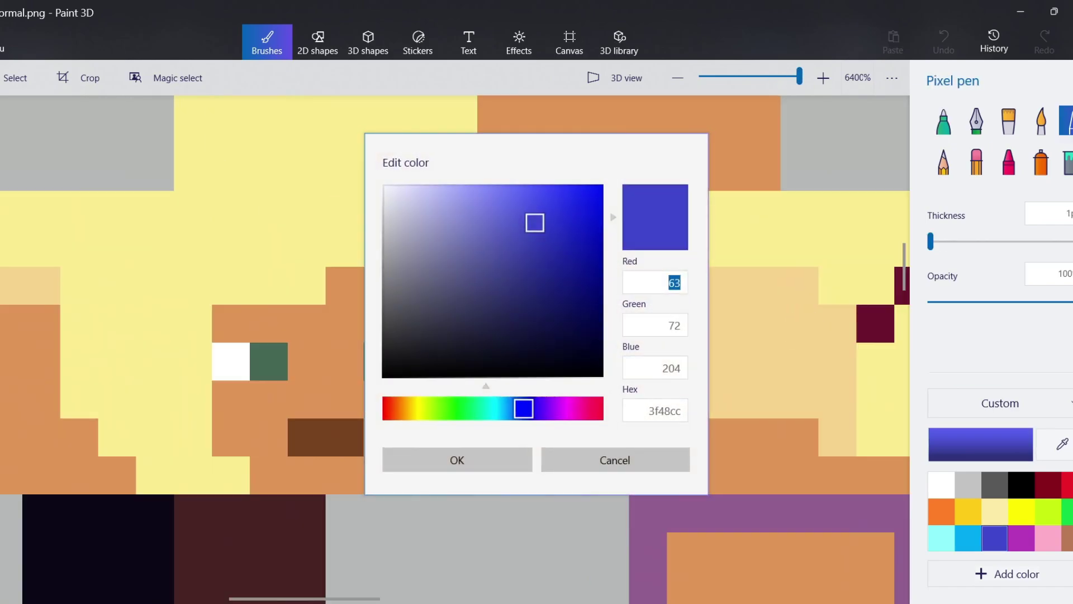
pyautogui.moveTo(386, 190)
pyautogui.mouseDown()
pyautogui.moveTo(381, 182)
pyautogui.moveTo(382, 376)
pyautogui.mouseUp()
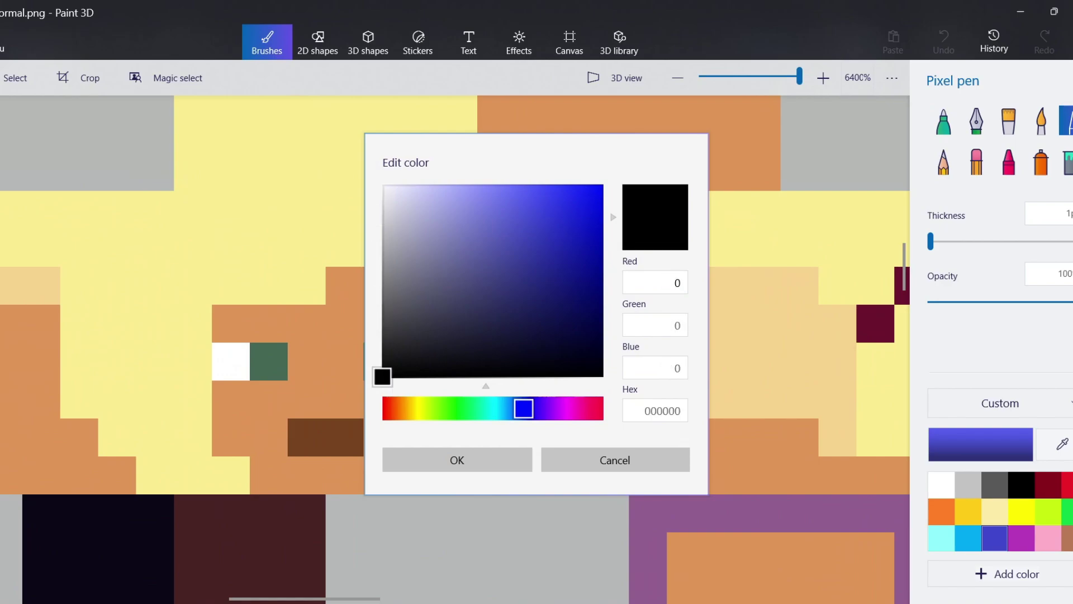
pyautogui.moveTo(383, 376)
pyautogui.mouseDown()
pyautogui.moveTo(382, 184)
pyautogui.moveTo(382, 376)
pyautogui.mouseUp()
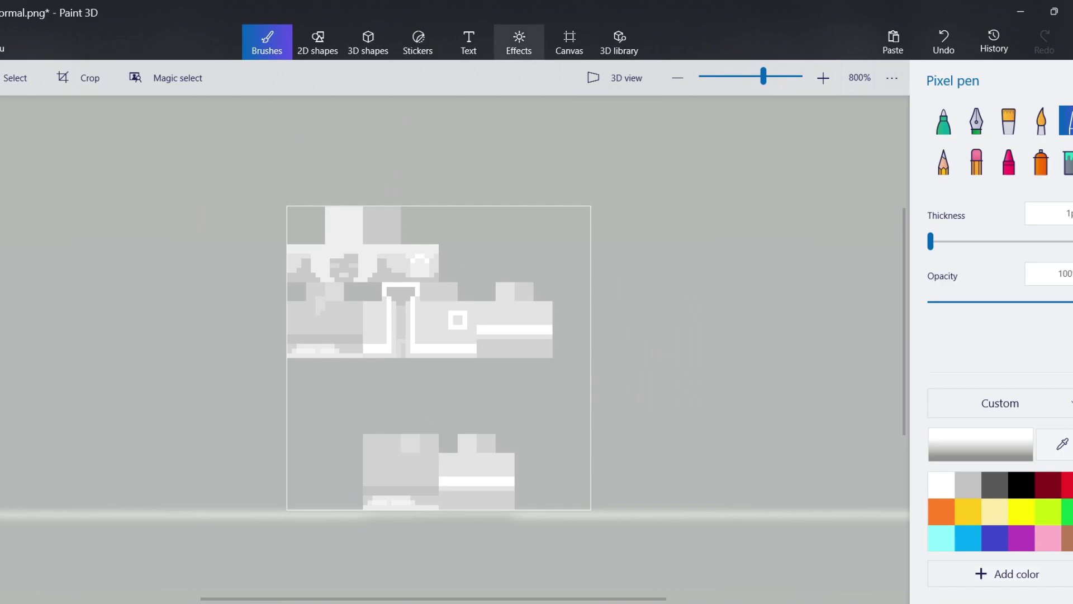
pyautogui.click(520, 42)
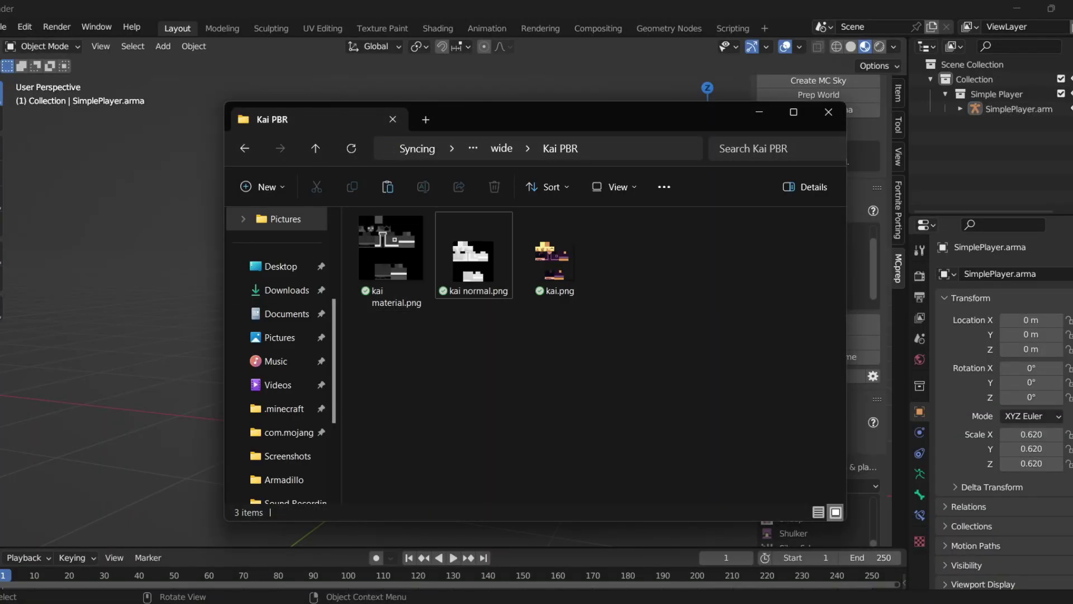
# Open "kai.png" in Paint 3D, resize it to 1280 px wide with the aspect ratio locked, and save it while closing
pyautogui.click(555, 255)
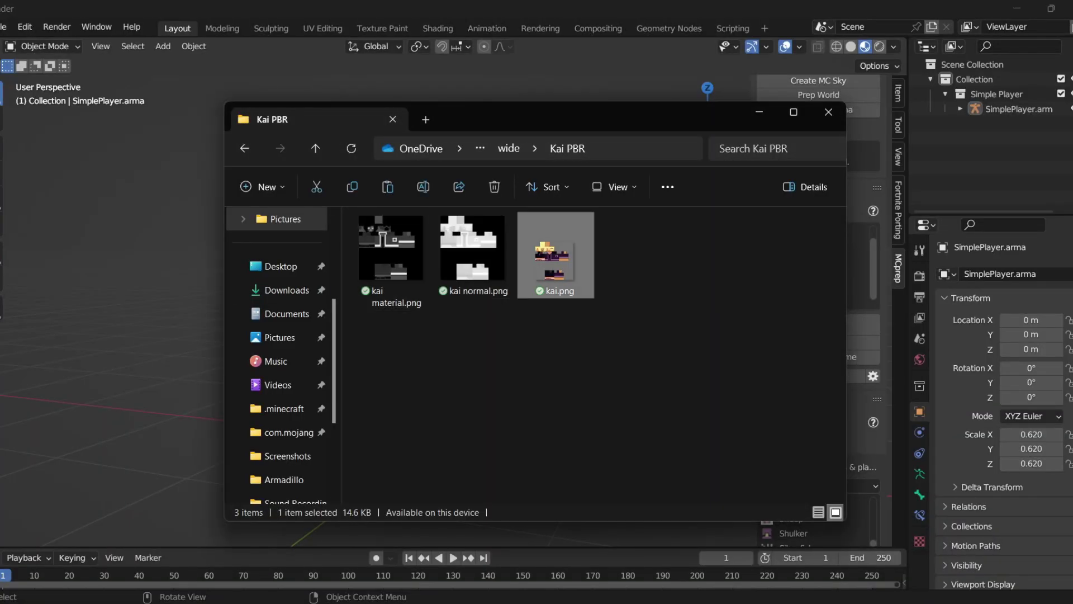
pyautogui.doubleClick(555, 282)
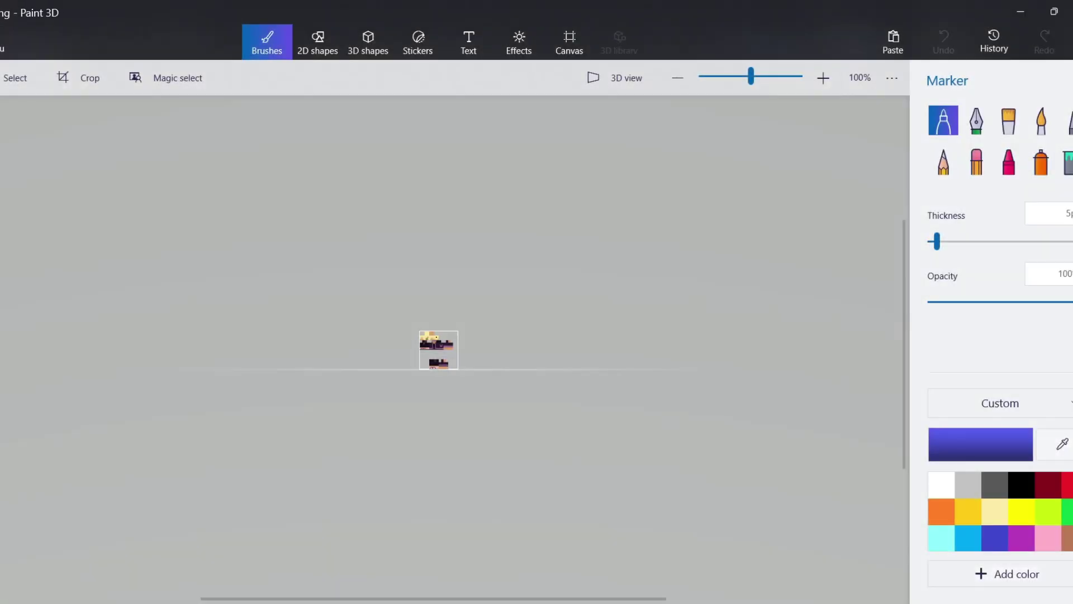
pyautogui.click(568, 41)
pyautogui.click(965, 271)
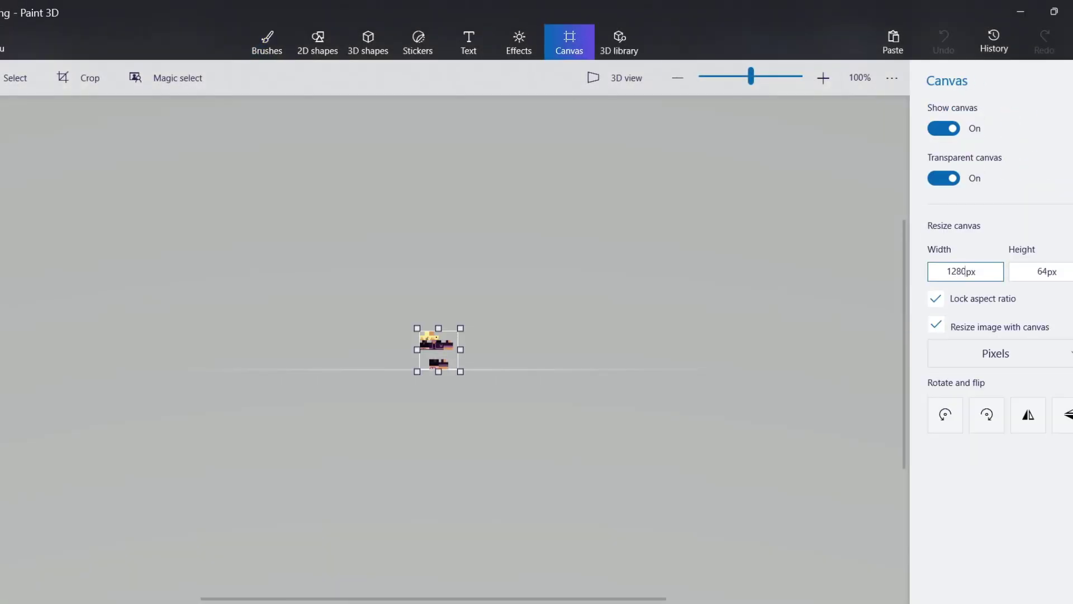
pyautogui.hotkey('alt', 'F4')
pyautogui.click(425, 344)
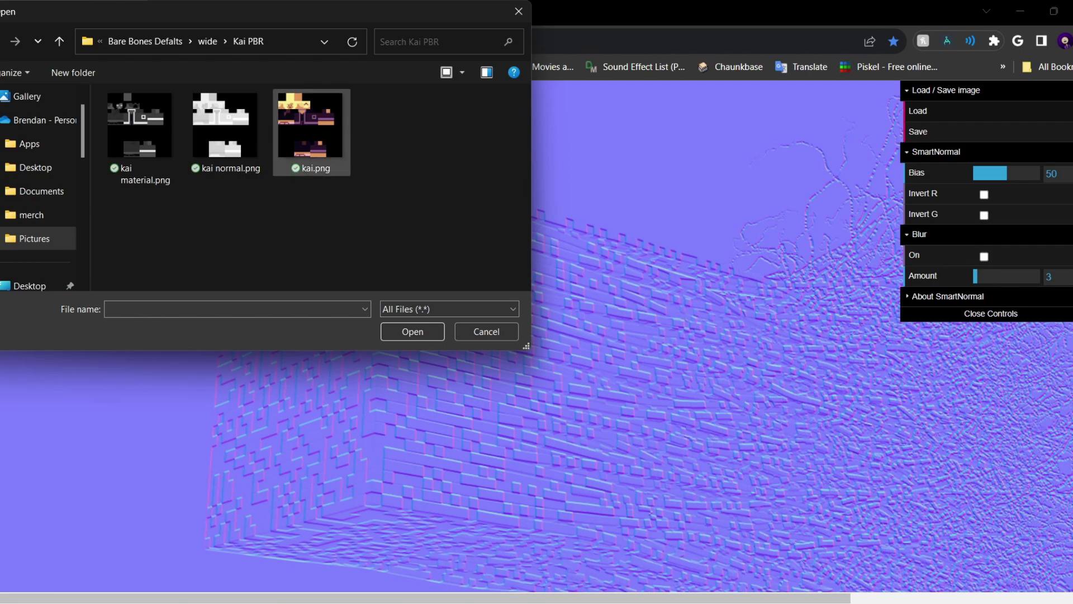
# Load "kai normal.png" into the SmartNormal web tool and adjust the Bias to strengthen the edges of the normal map
pyautogui.click(226, 132)
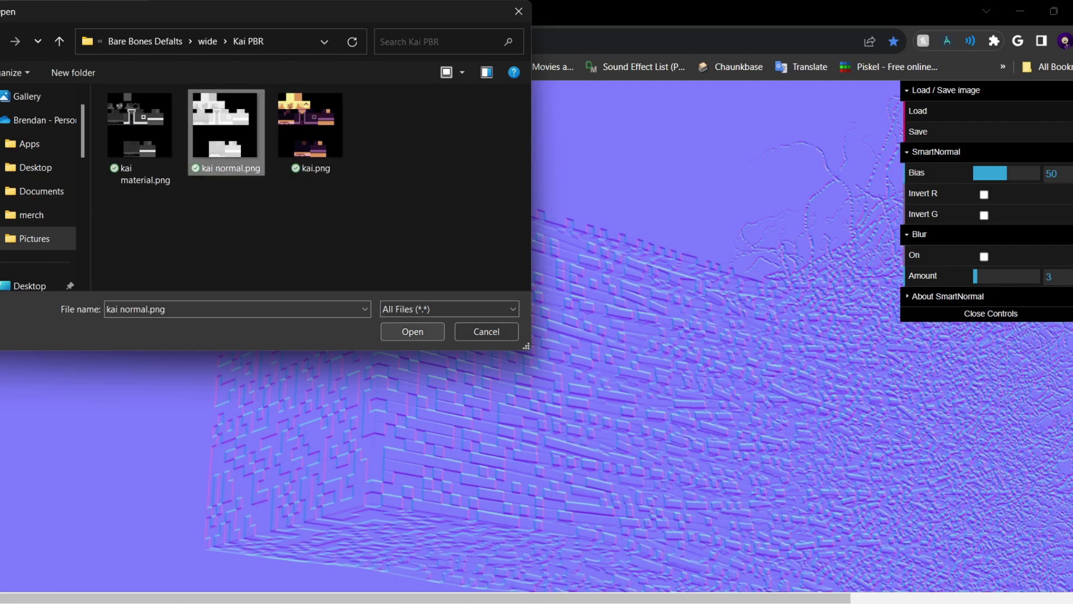
pyautogui.press('Return')
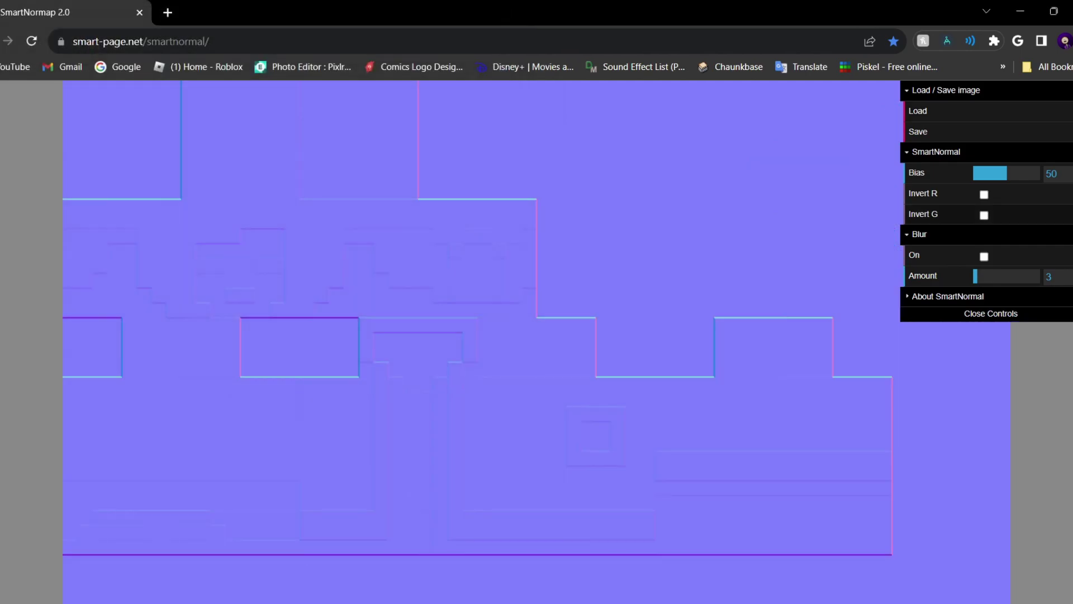
pyautogui.click(1051, 174)
pyautogui.press('Return')
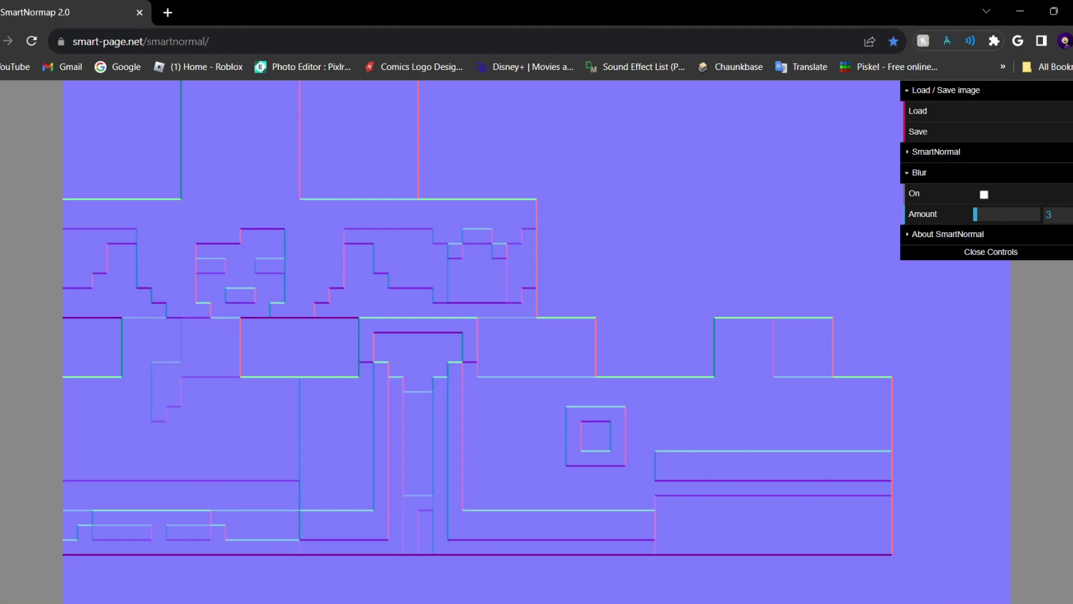
pyautogui.scroll(-5, 478, 341)
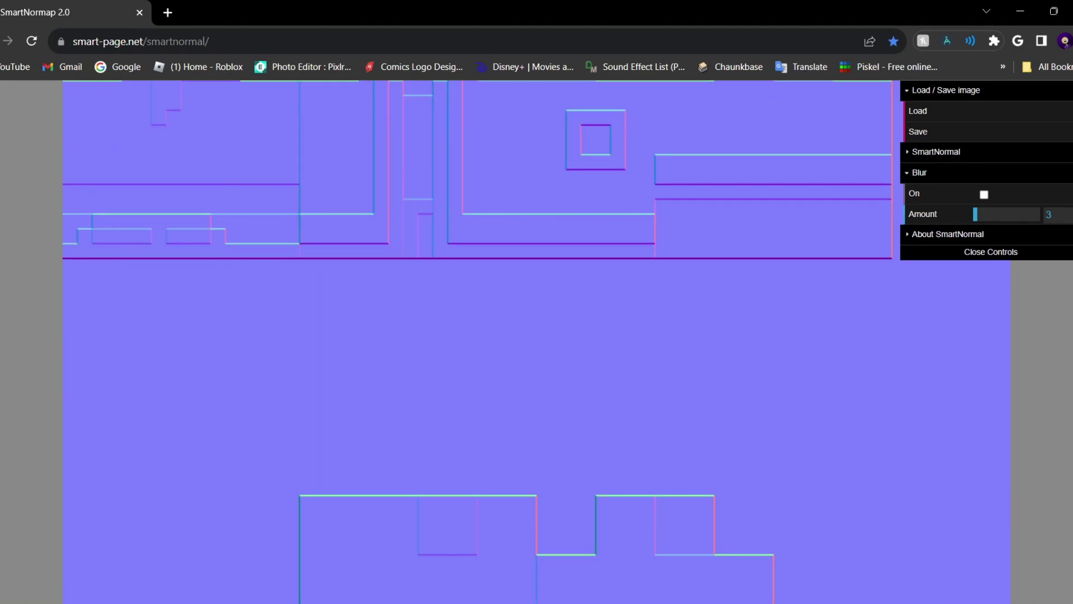
pyautogui.scroll(5, 478, 341)
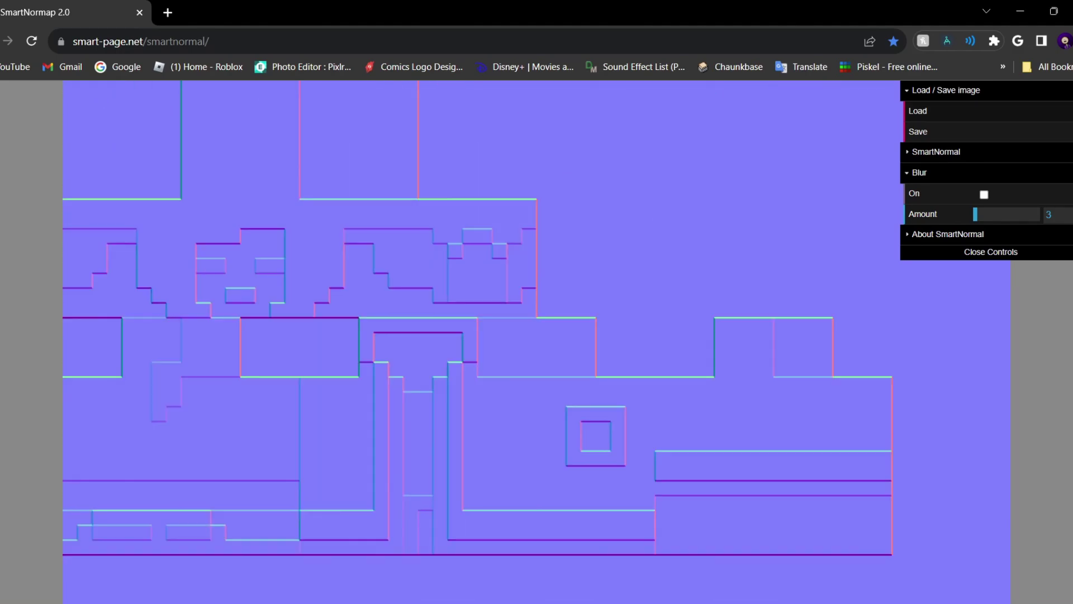
# Save the generated normal map as "kai normal2.png" in the Kai PBR folder
pyautogui.click(917, 132)
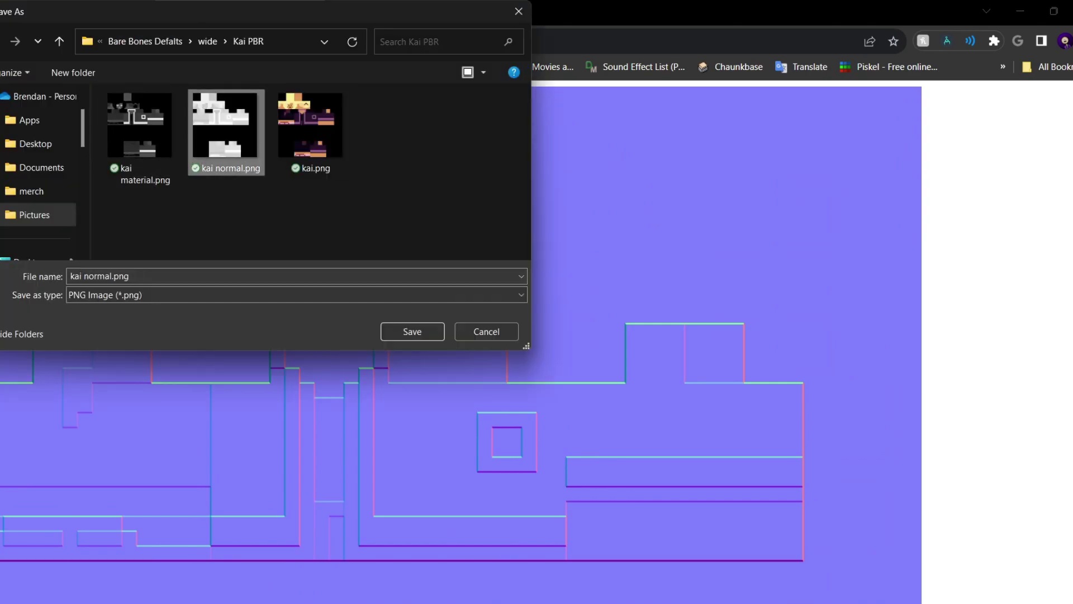
pyautogui.doubleClick(111, 276)
pyautogui.click(112, 276)
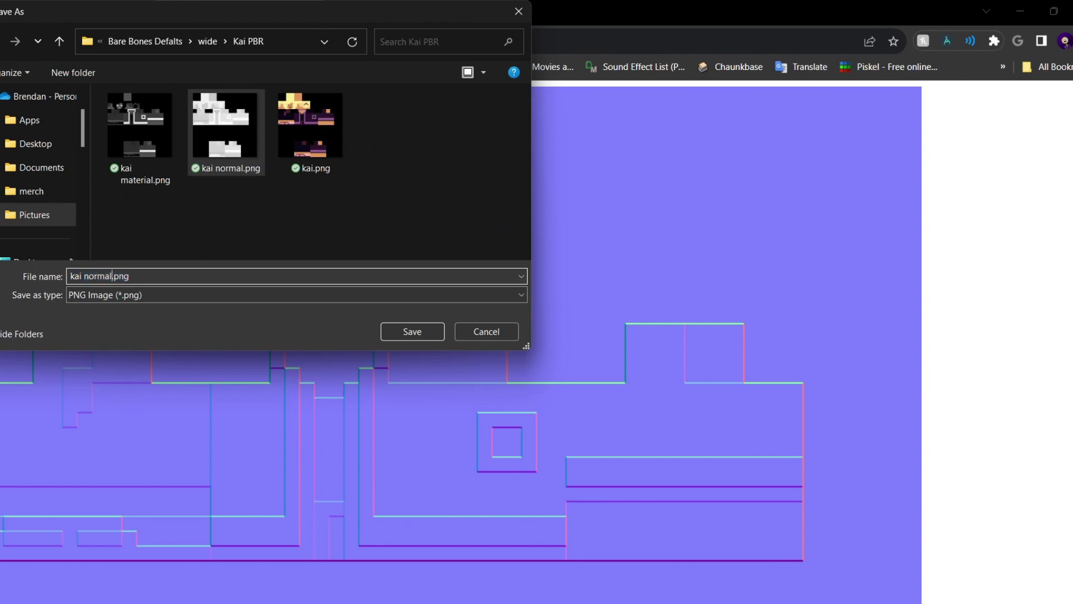
pyautogui.write('2')
pyautogui.press('Return')
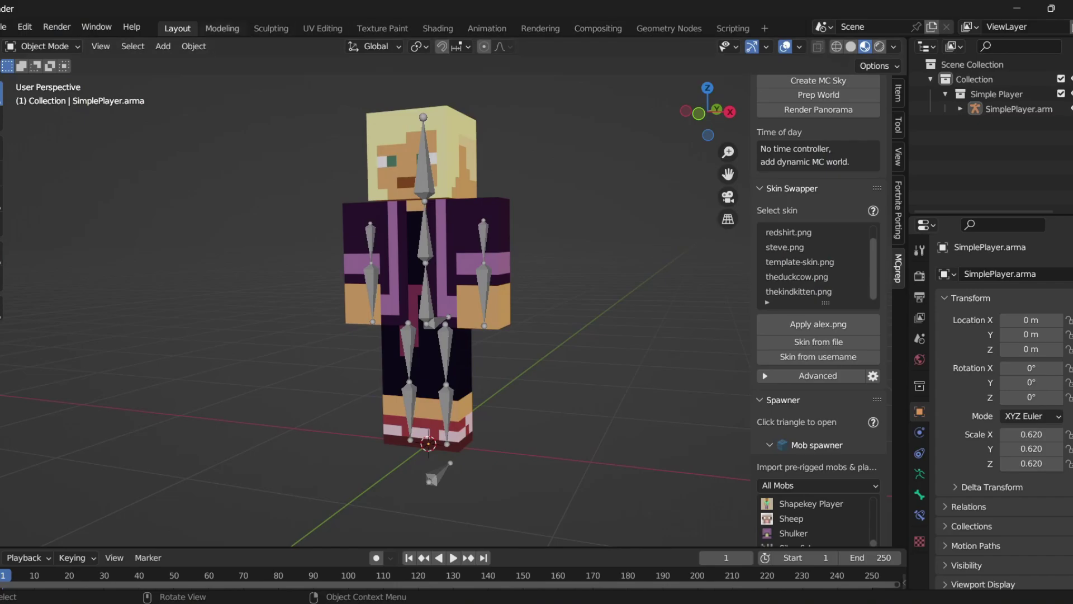
# Switch to Blender, open the Shading workspace, and enlarge the node editor showing the player's char.001 material
pyautogui.click(438, 28)
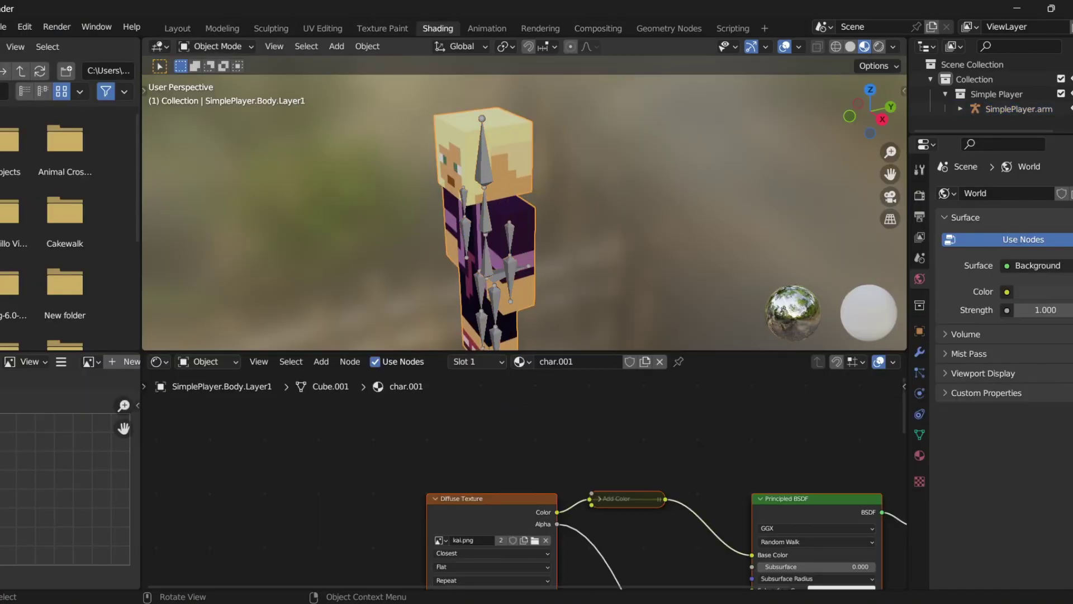
pyautogui.moveTo(524, 212); pyautogui.dragTo(562, 199, button='middle')
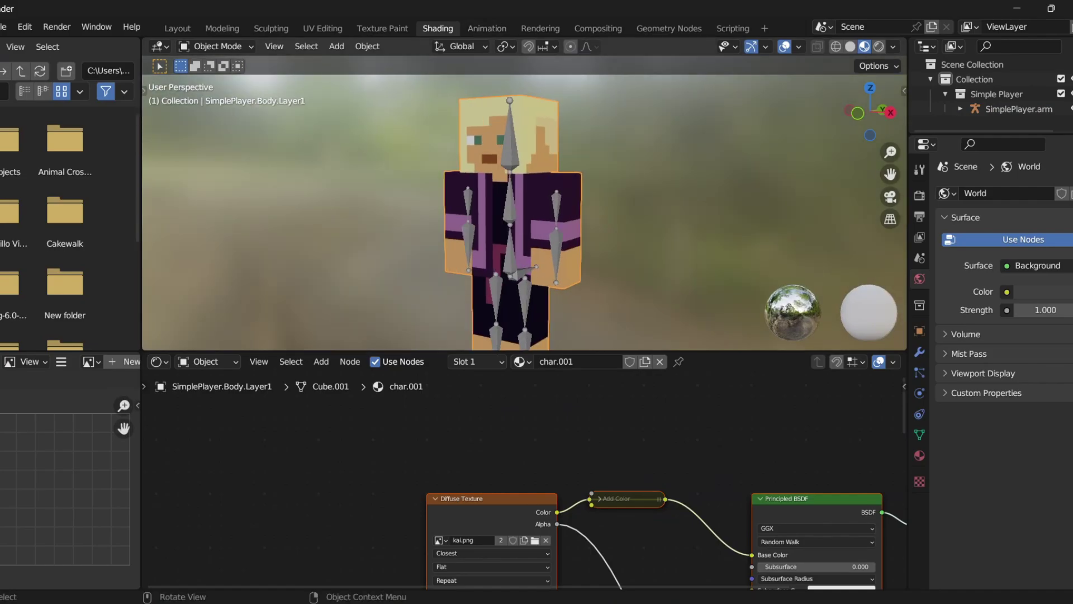
pyautogui.moveTo(524, 480); pyautogui.dragTo(475, 409, button='middle')
pyautogui.scroll(-4, 524, 479)
pyautogui.moveTo(524, 351); pyautogui.dragTo(524, 215)
pyautogui.scroll(4, 524, 413)
# Make two copies of the Diffuse Texture node and place one beside the original and the other below it
pyautogui.click(443, 361)
pyautogui.press('ctrl')
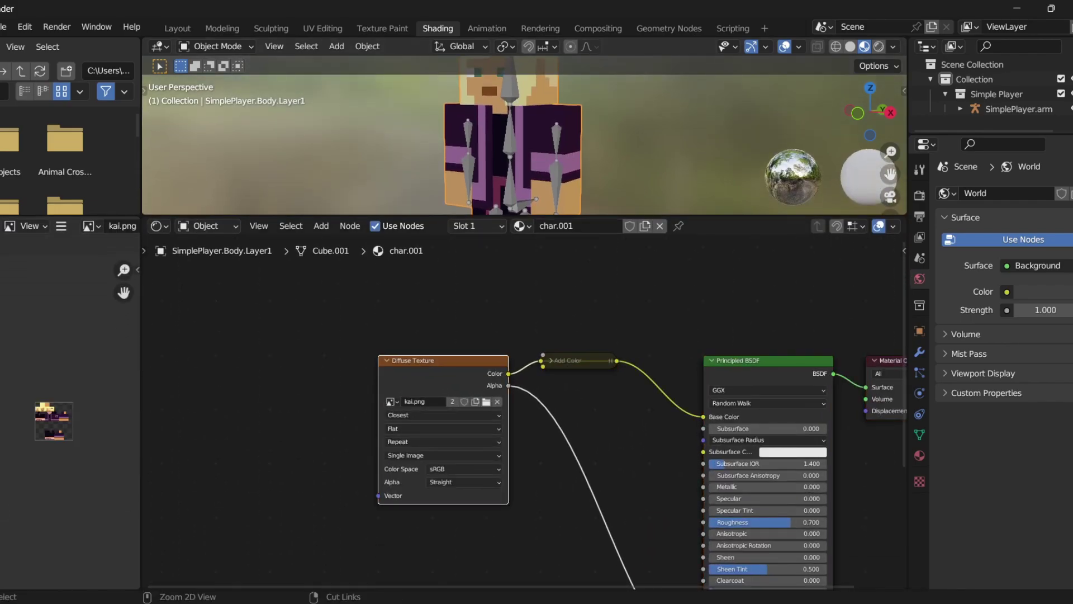
pyautogui.hotkey('ctrl', 'c')
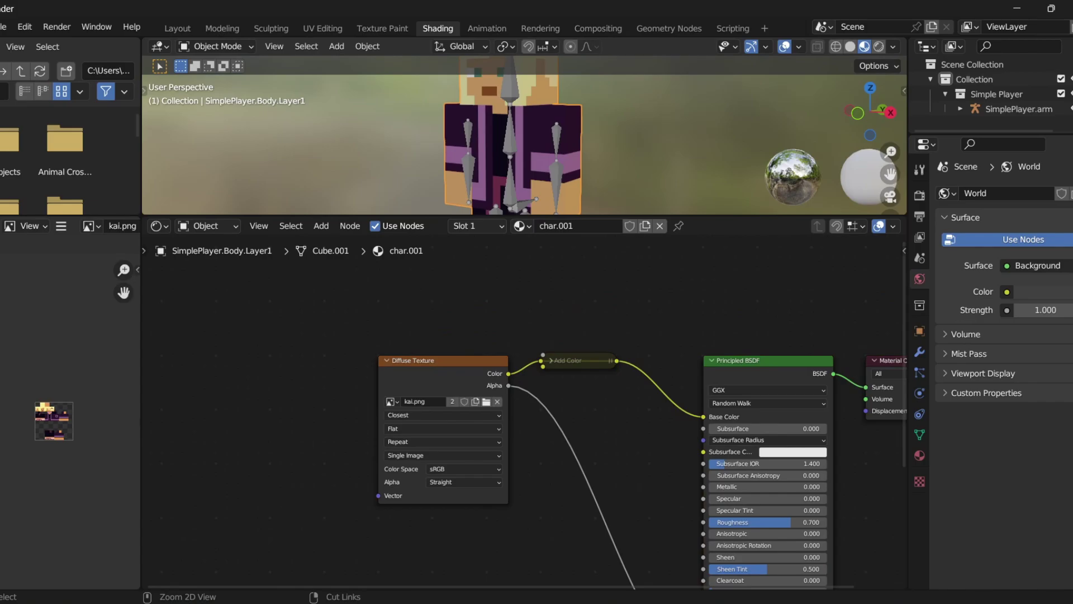
pyautogui.hotkey('ctrl', 'v')
pyautogui.moveTo(460, 244); pyautogui.dragTo(231, 361)
pyautogui.moveTo(231, 362); pyautogui.dragTo(222, 335, button='middle')
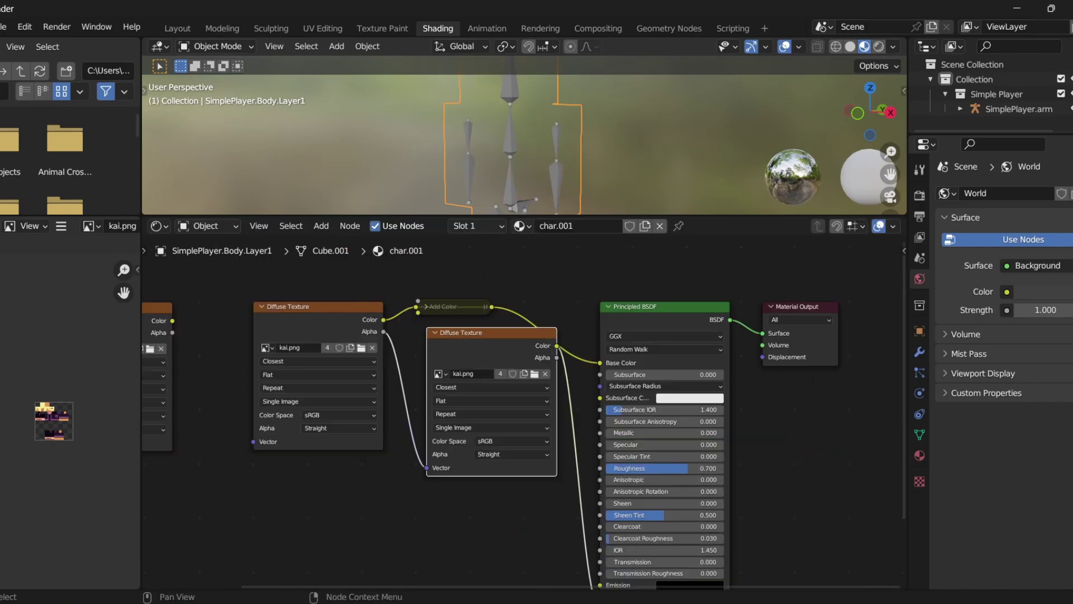
pyautogui.moveTo(491, 335); pyautogui.dragTo(248, 571)
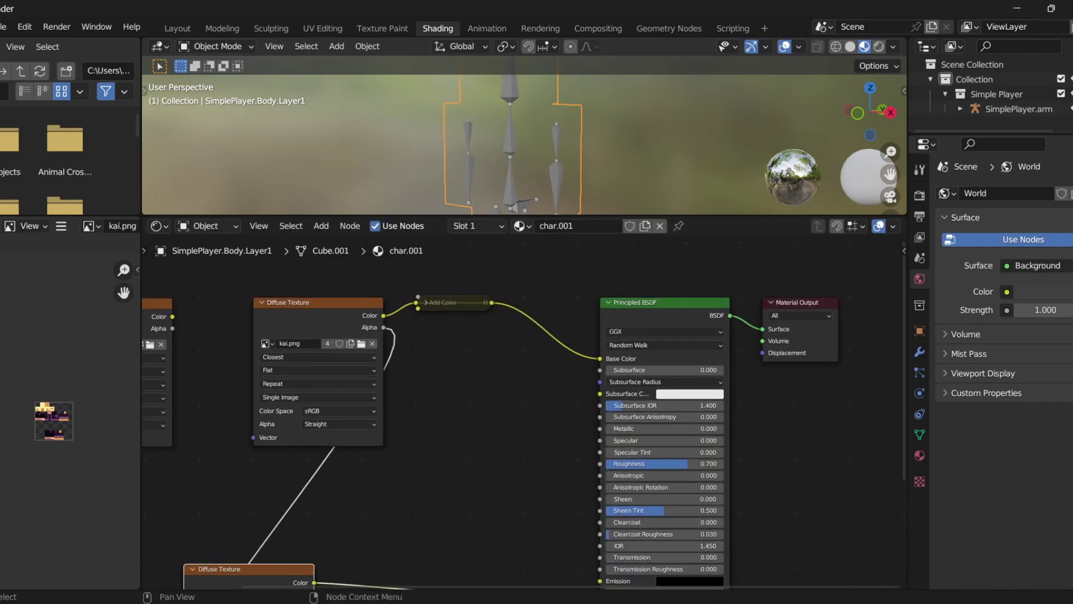
# Restore the original Diffuse Texture's Alpha link to the Principled BSDF and space out the texture and Add Color nodes
pyautogui.moveTo(524, 492); pyautogui.dragTo(524, 420, button='middle')
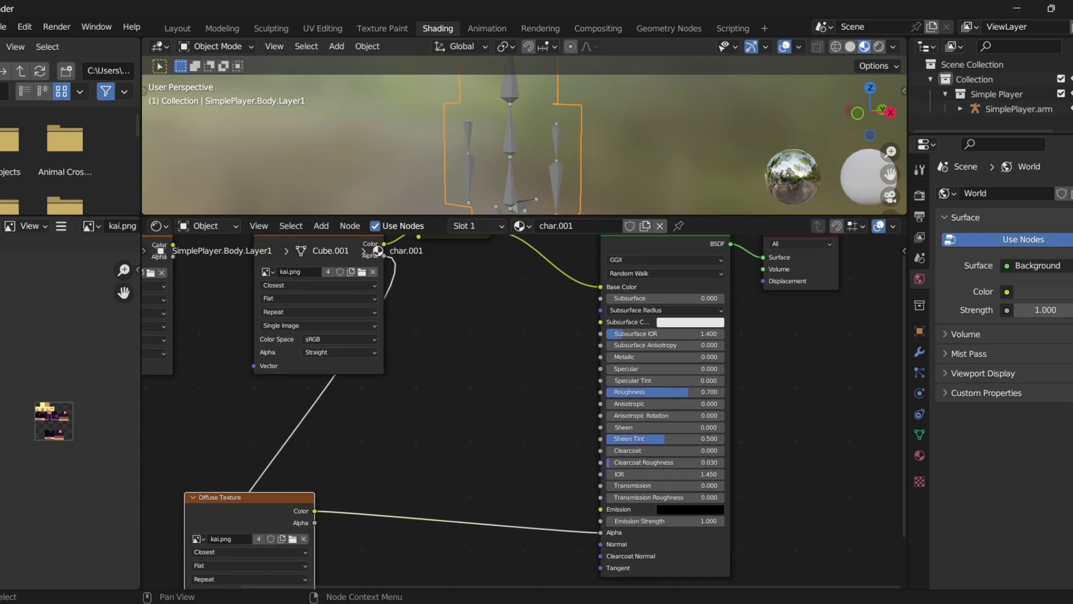
pyautogui.moveTo(527, 352); pyautogui.dragTo(579, 412)
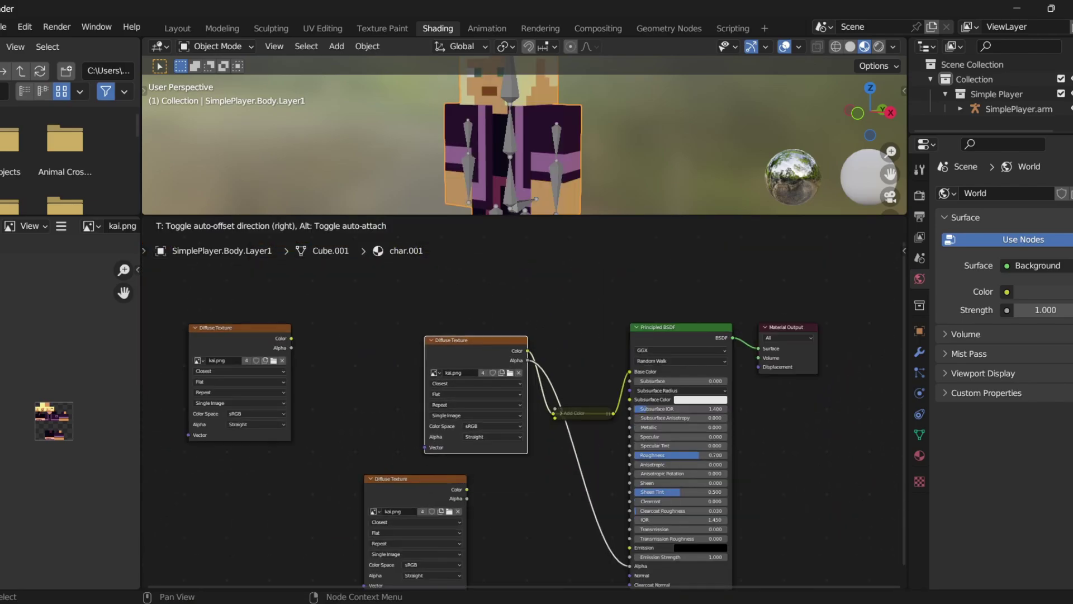
pyautogui.moveTo(477, 341); pyautogui.dragTo(459, 306)
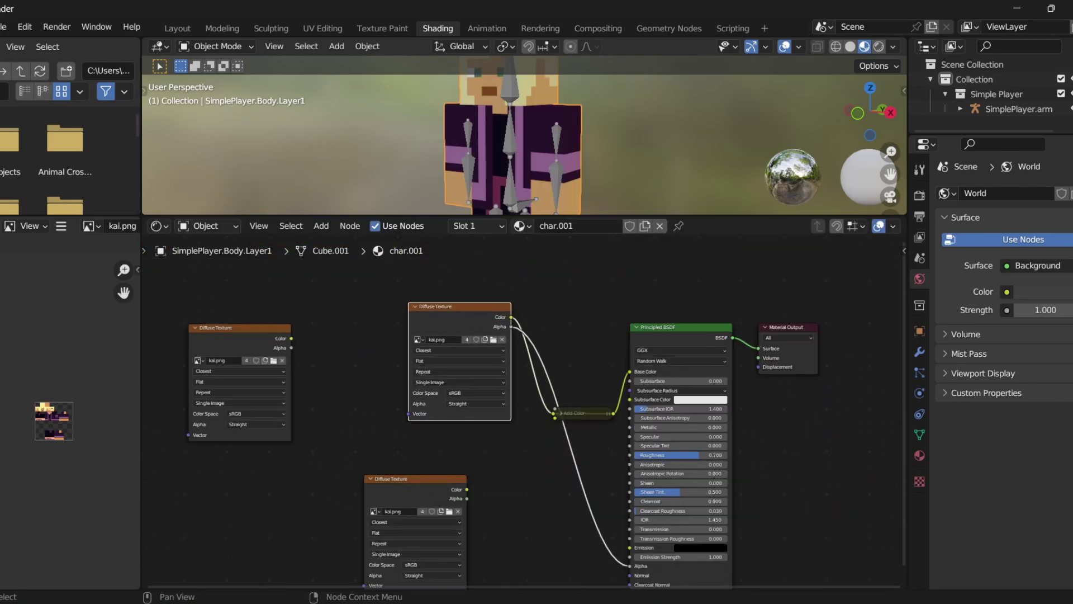
pyautogui.moveTo(241, 327); pyautogui.dragTo(338, 348)
pyautogui.scroll(2, 527, 413)
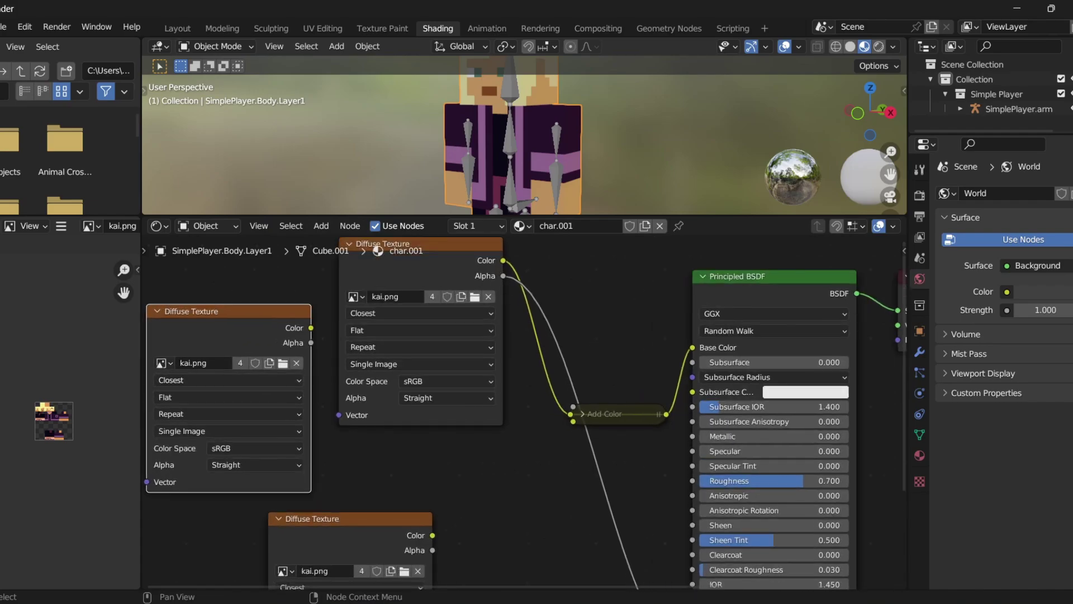
# Load "kai material.png" into the unlinked upper Diffuse Texture copy and connect its Color to Specular, Specular Tint and Roughness
pyautogui.click(283, 363)
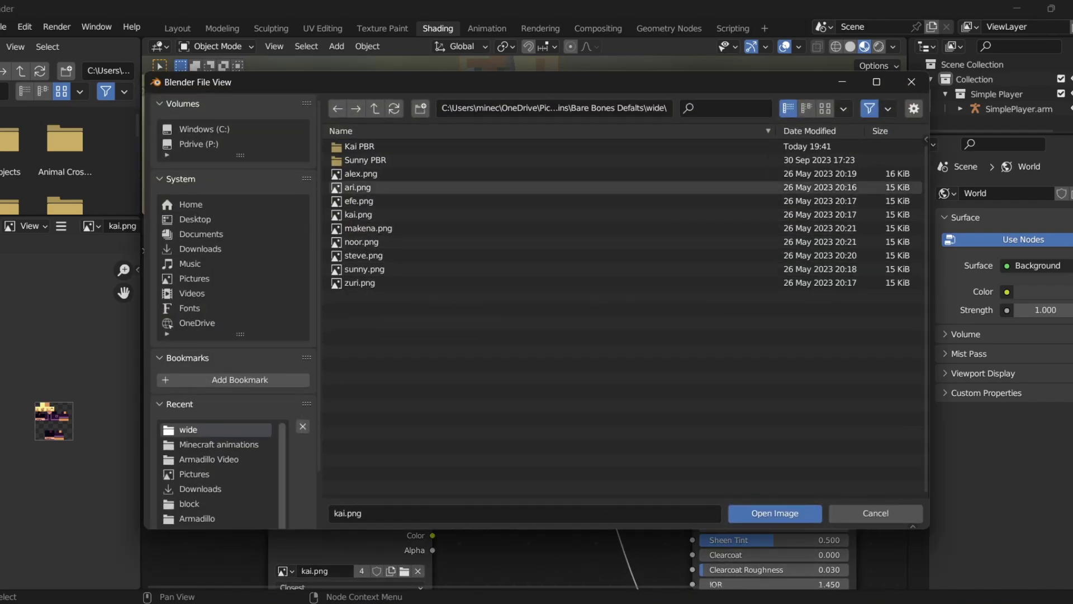
pyautogui.doubleClick(359, 145)
pyautogui.click(369, 160)
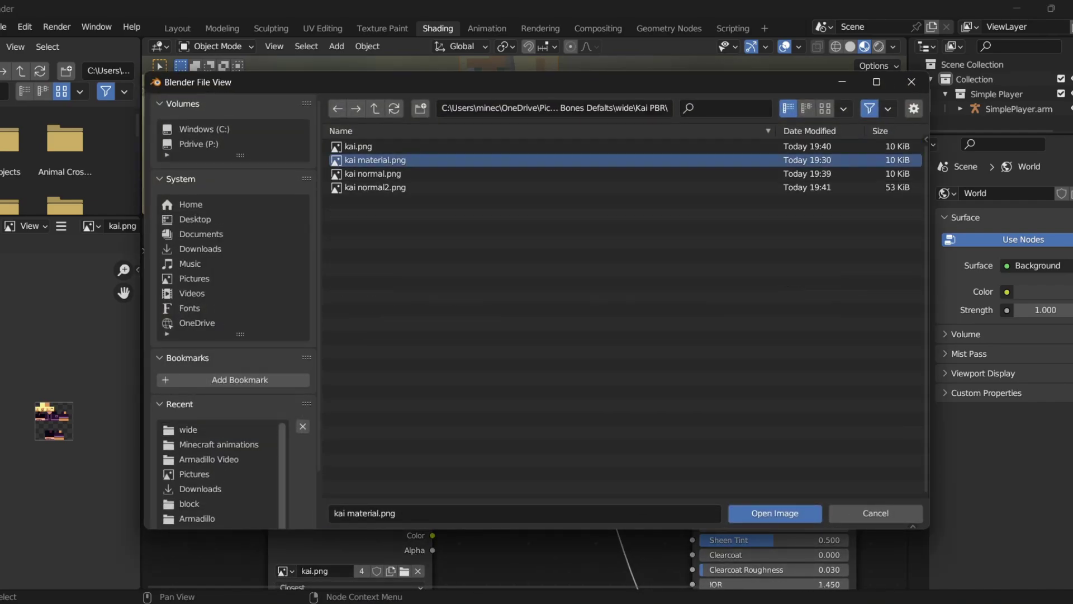
pyautogui.click(774, 512)
pyautogui.moveTo(311, 327); pyautogui.dragTo(693, 480)
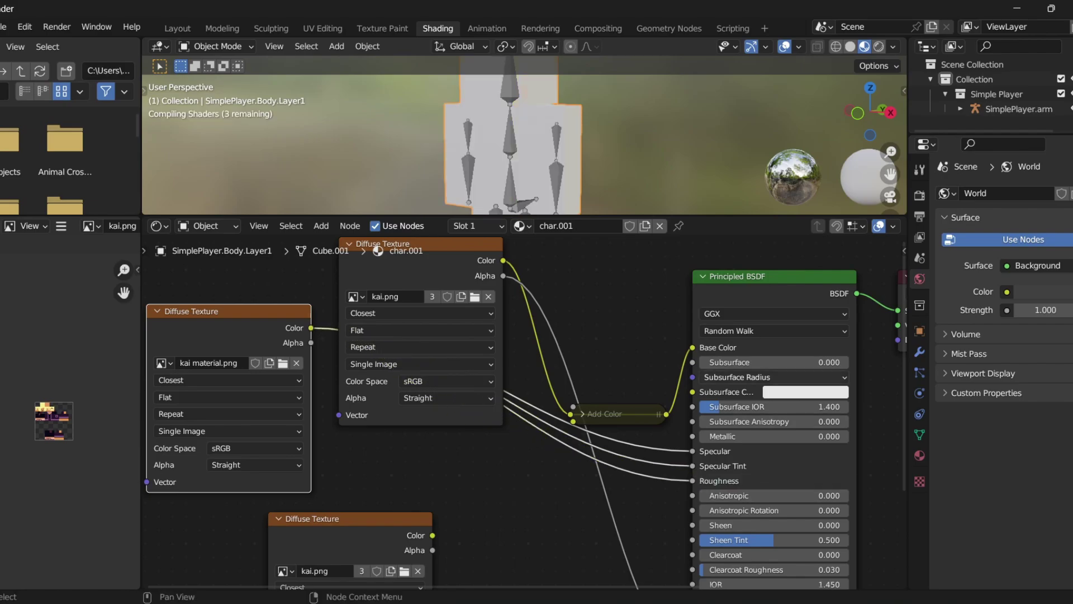
# Load "kai normal2.png" from the Kai PBR folder into the lower Diffuse Texture copy
pyautogui.scroll(-4, 523, 134)
pyautogui.moveTo(523, 134)
pyautogui.mouseDown(button='middle')
pyautogui.moveTo(528, 117)
pyautogui.moveTo(531, 134)
pyautogui.mouseUp(button='middle')
pyautogui.moveTo(503, 475); pyautogui.dragTo(488, 343, button='middle')
pyautogui.click(335, 386)
pyautogui.moveTo(335, 386); pyautogui.dragTo(385, 383)
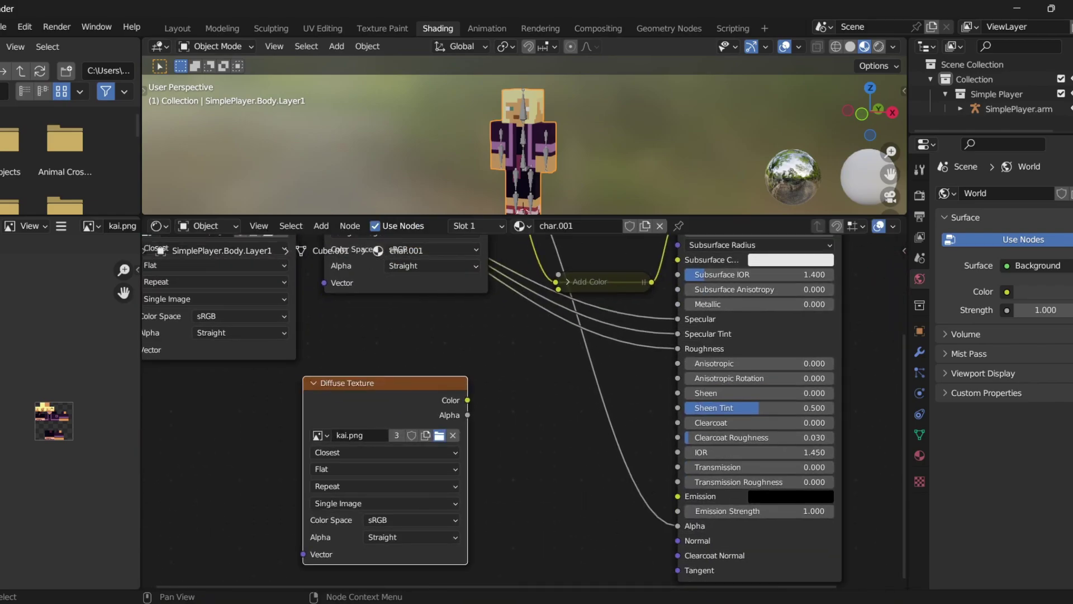
pyautogui.click(439, 435)
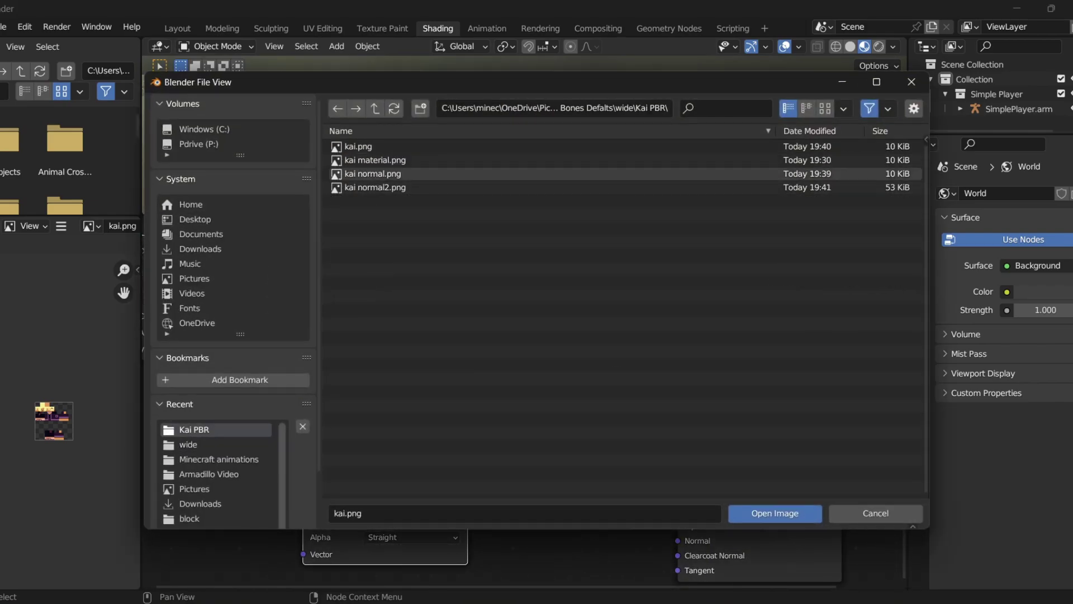
pyautogui.click(373, 188)
pyautogui.click(775, 513)
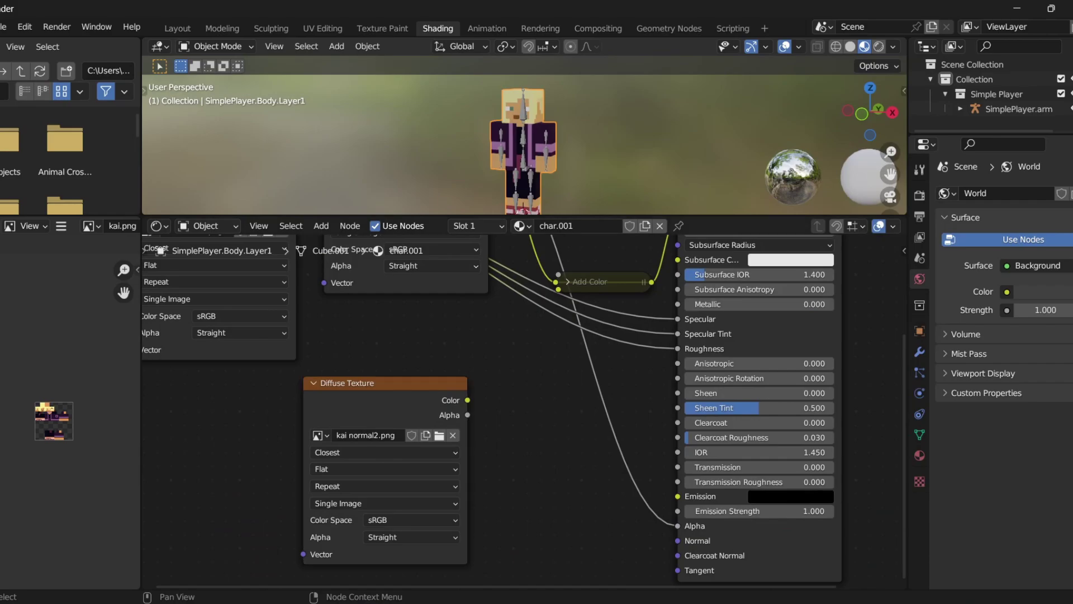
# Add a Normal Map node beside the "kai normal2.png" texture and connect the texture's Color to its Color input
pyautogui.moveTo(385, 383); pyautogui.dragTo(289, 403)
pyautogui.rightClick(458, 404)
pyautogui.moveTo(458, 404)
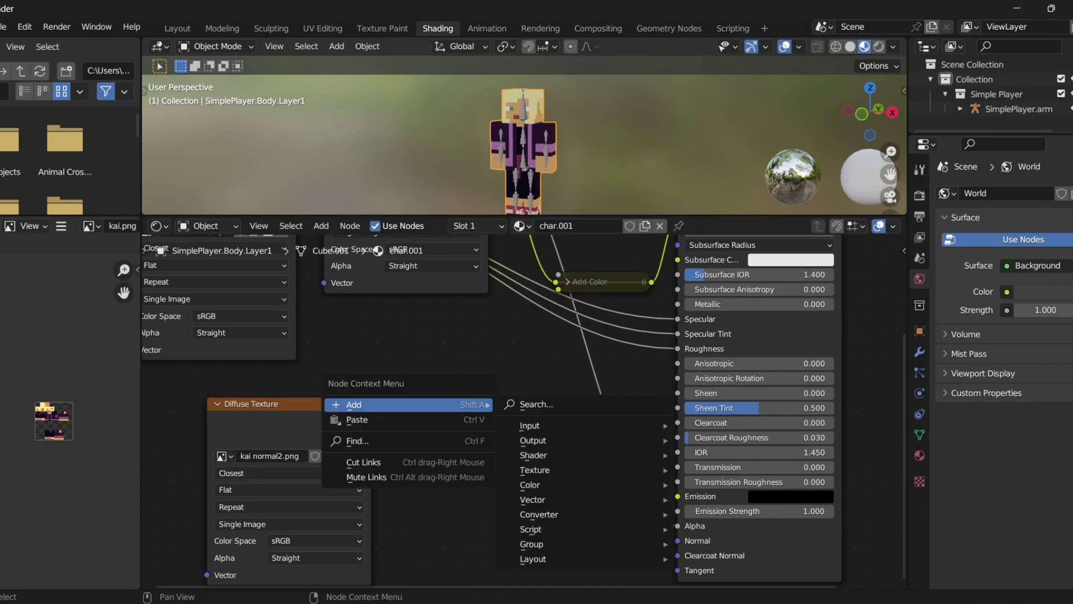
pyautogui.write('norma')
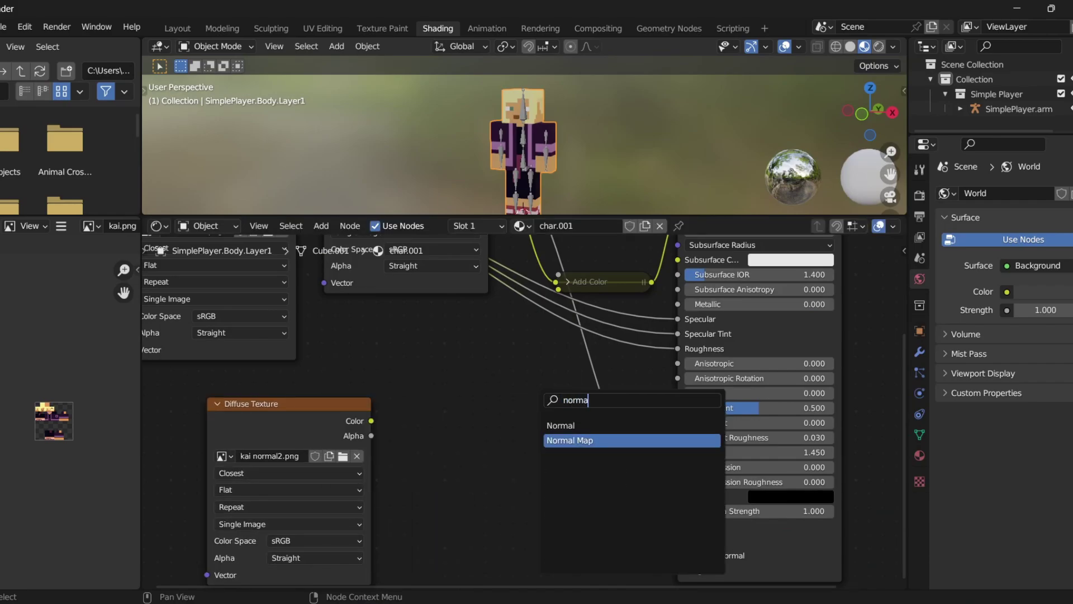
pyautogui.press('Return')
pyautogui.click(481, 436)
pyautogui.moveTo(370, 420); pyautogui.dragTo(441, 502)
# Set the "kai normal2.png" colour space to Non-Color and connect the Normal Map output to the Principled BSDF's Normal
pyautogui.click(282, 539)
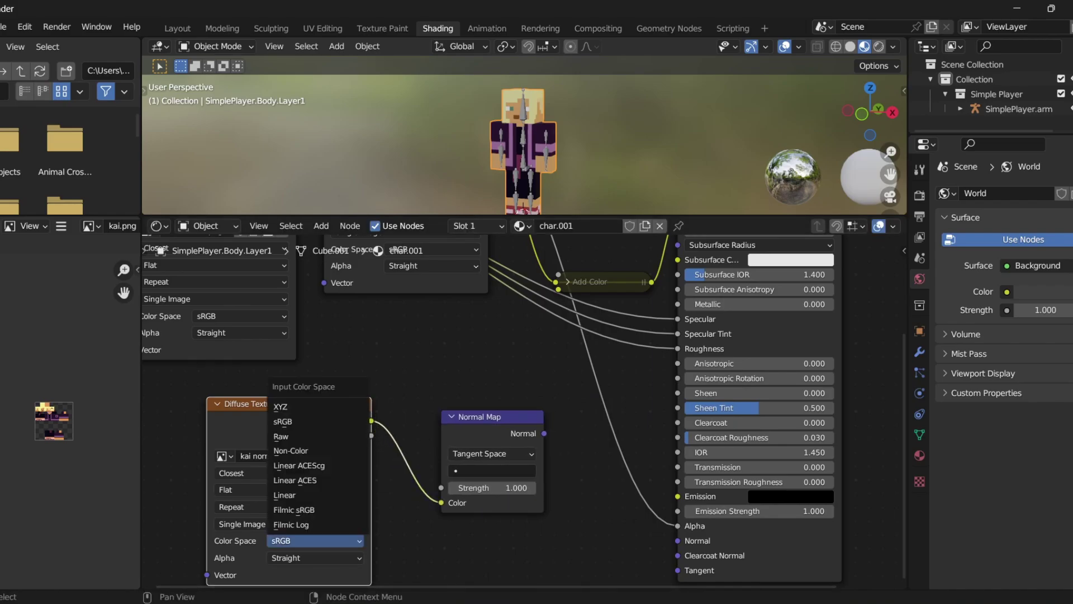
pyautogui.click(290, 451)
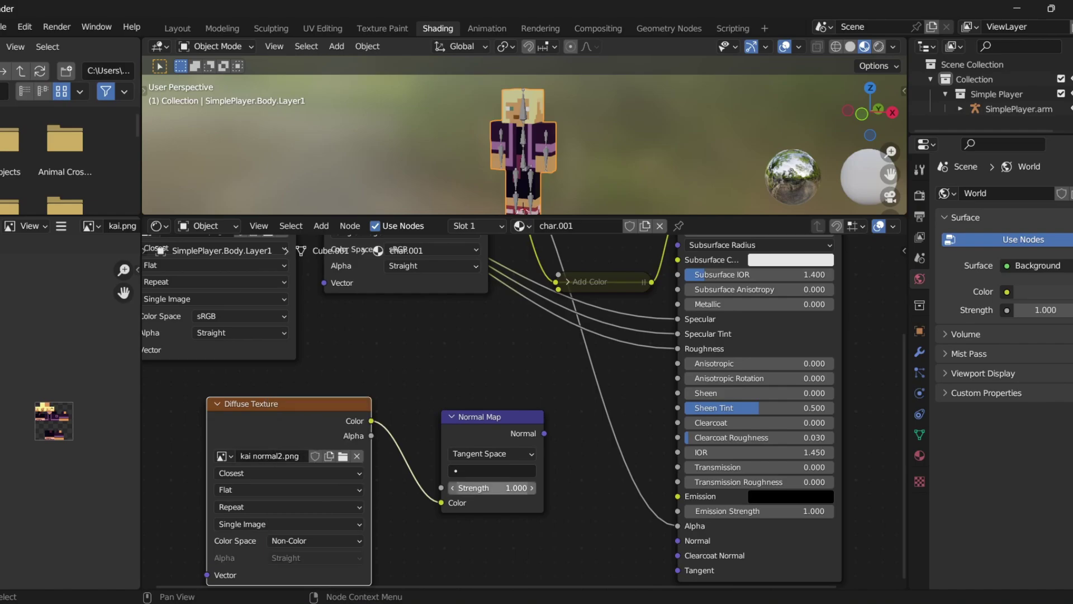
pyautogui.moveTo(544, 433); pyautogui.dragTo(678, 540)
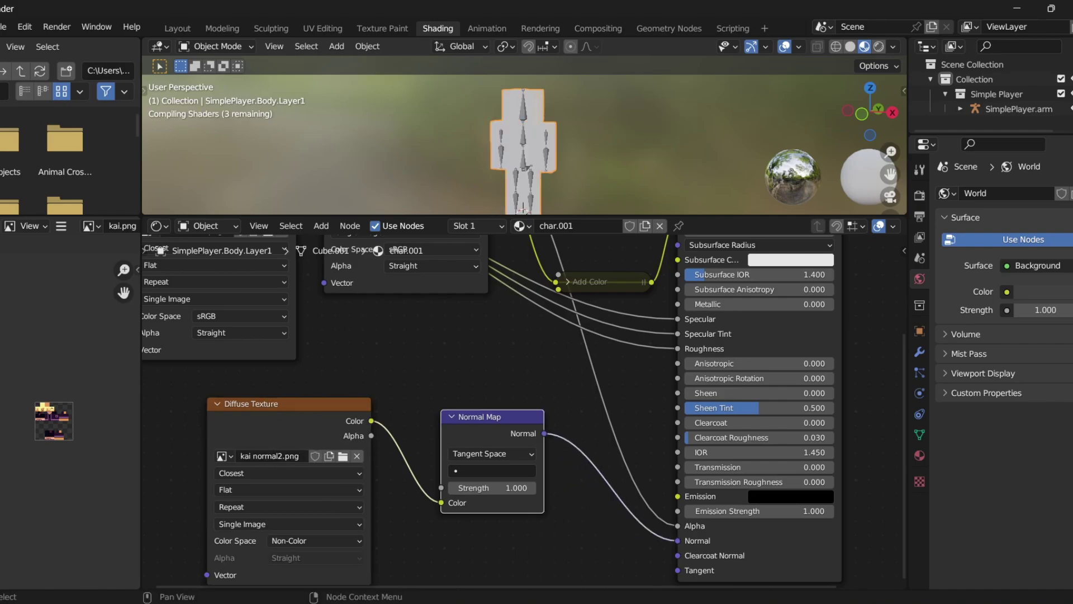
# Enlarge the 3D viewport to inspect the player's material up close, and return to the Layout workspace
pyautogui.moveTo(558, 215); pyautogui.dragTo(559, 347)
pyautogui.scroll(7, 524, 201)
pyautogui.moveTo(524, 201); pyautogui.dragTo(475, 218, button='middle')
pyautogui.scroll(-4, 530, 223)
pyautogui.click(177, 28)
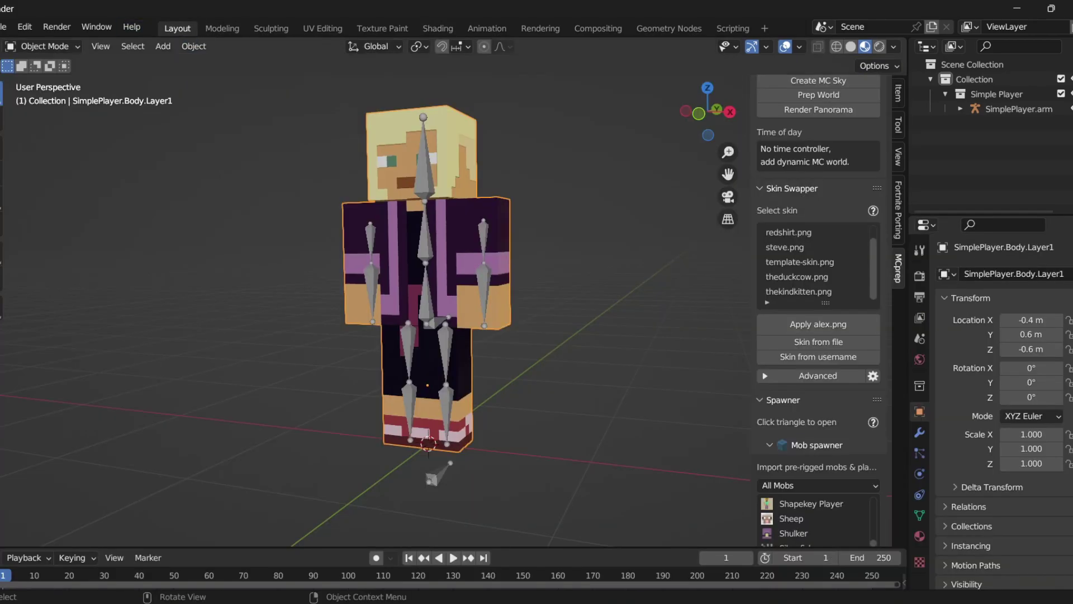
# Add a point light at the player's origin and move it out of Collection into the Scene Collection
pyautogui.hotkey('alt', 'a')
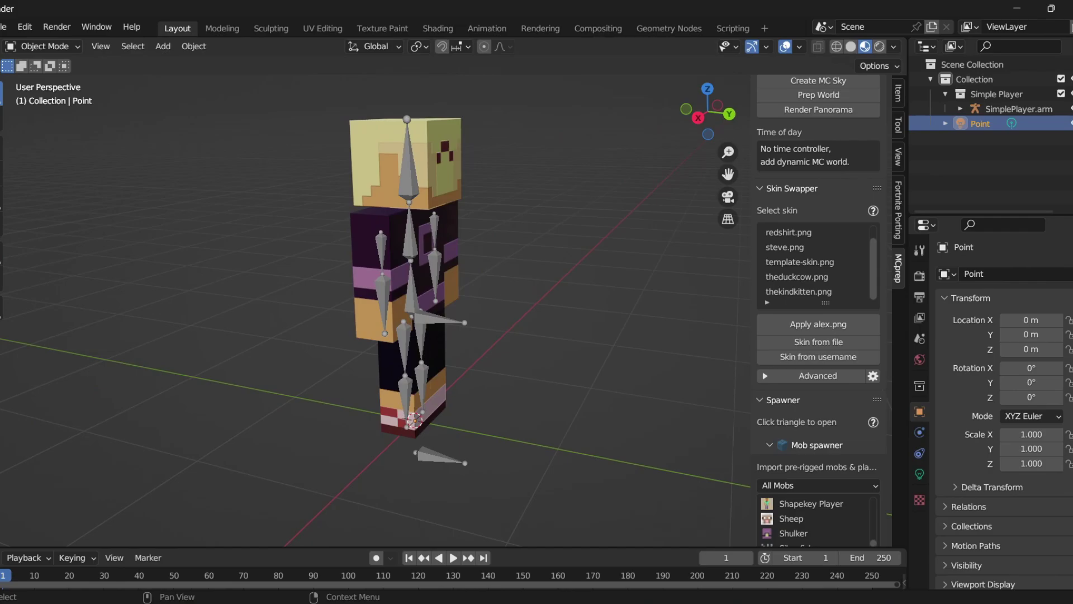
pyautogui.moveTo(966, 123); pyautogui.dragTo(962, 109)
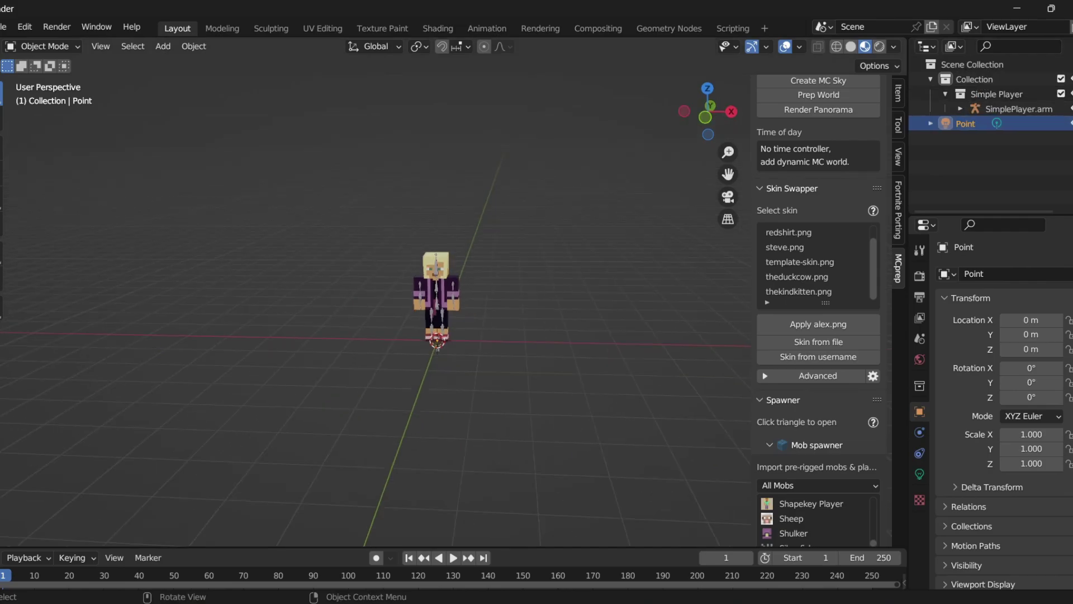
pyautogui.scroll(2, 436, 302)
# Move the point light in front of the player to about X 0.77 m, Y -1.48 m, Z 1.89 m, with rendered shading on
pyautogui.click(2, 147)
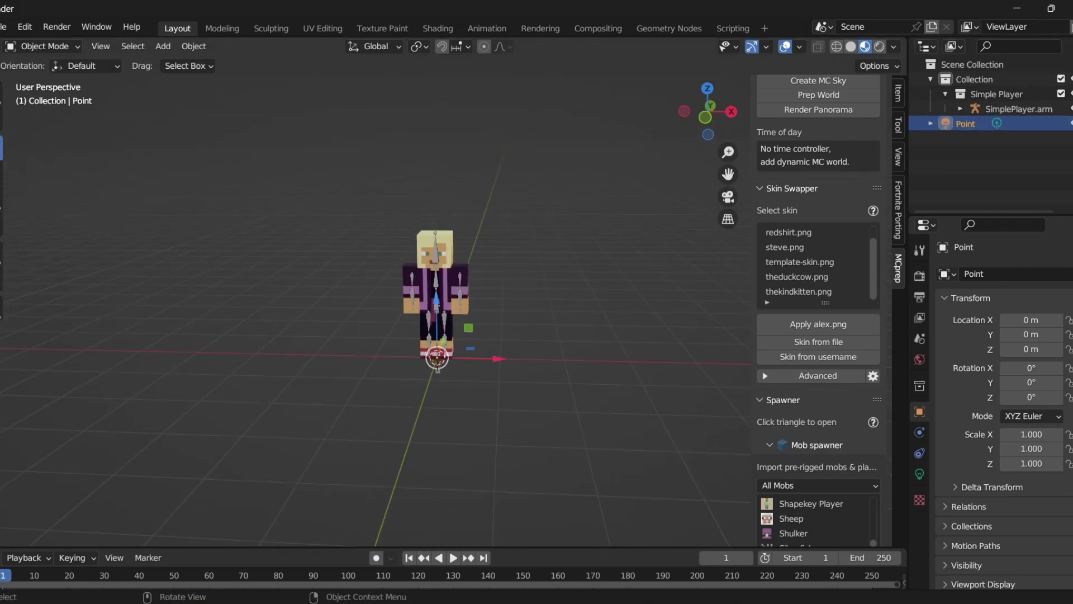
pyautogui.moveTo(437, 299); pyautogui.dragTo(437, 200)
pyautogui.moveTo(496, 259); pyautogui.dragTo(562, 259)
pyautogui.moveTo(562, 259); pyautogui.dragTo(698, 282, button='middle')
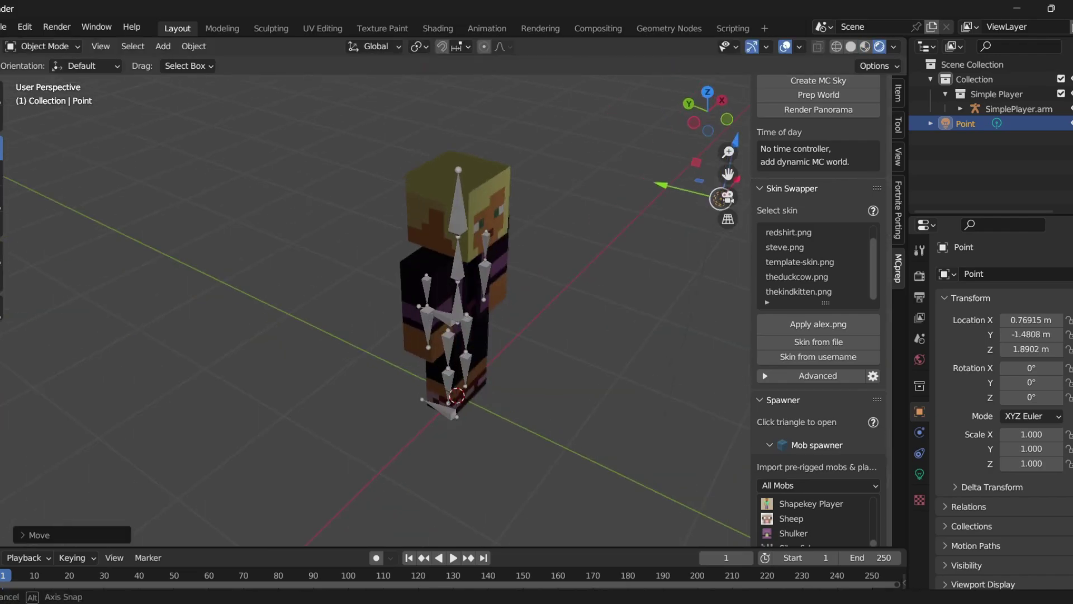
pyautogui.scroll(3, 441, 302)
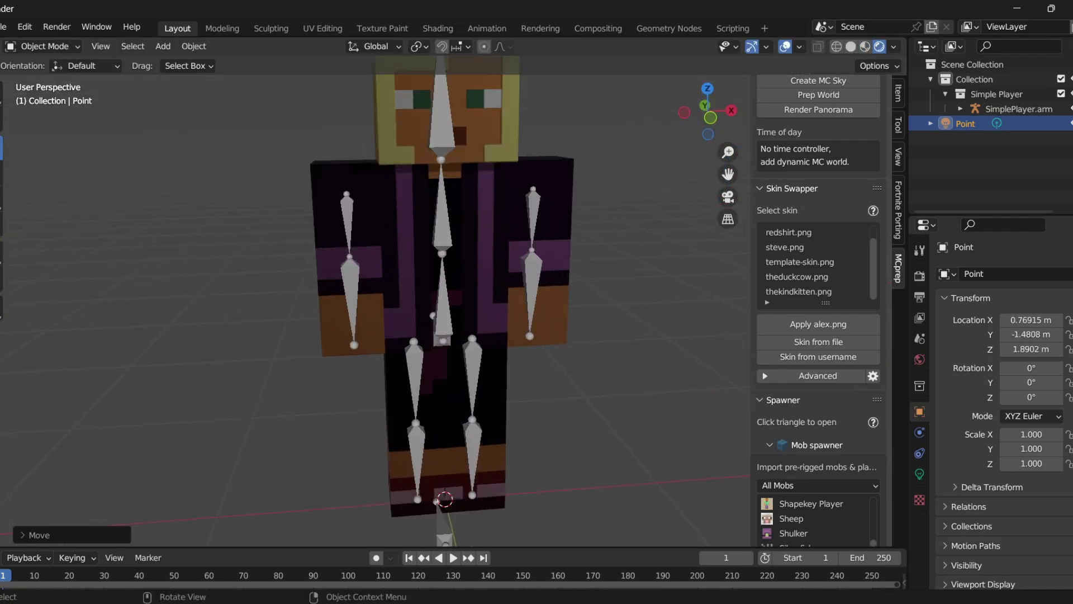
# Set the scene's render engine to Cycles
pyautogui.click(920, 297)
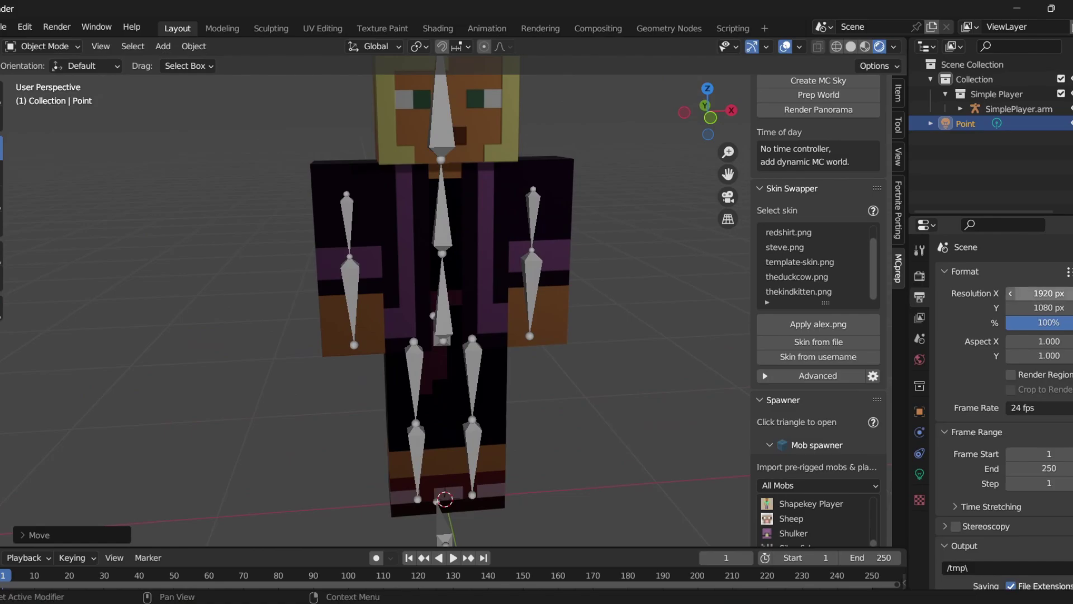
pyautogui.click(920, 275)
pyautogui.click(1037, 274)
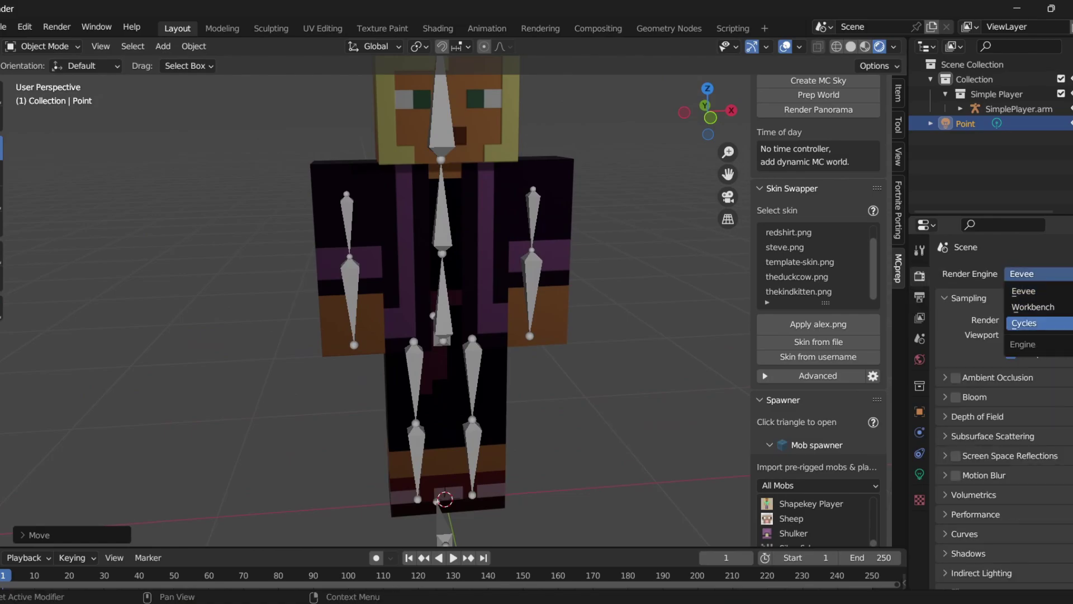
pyautogui.click(1029, 323)
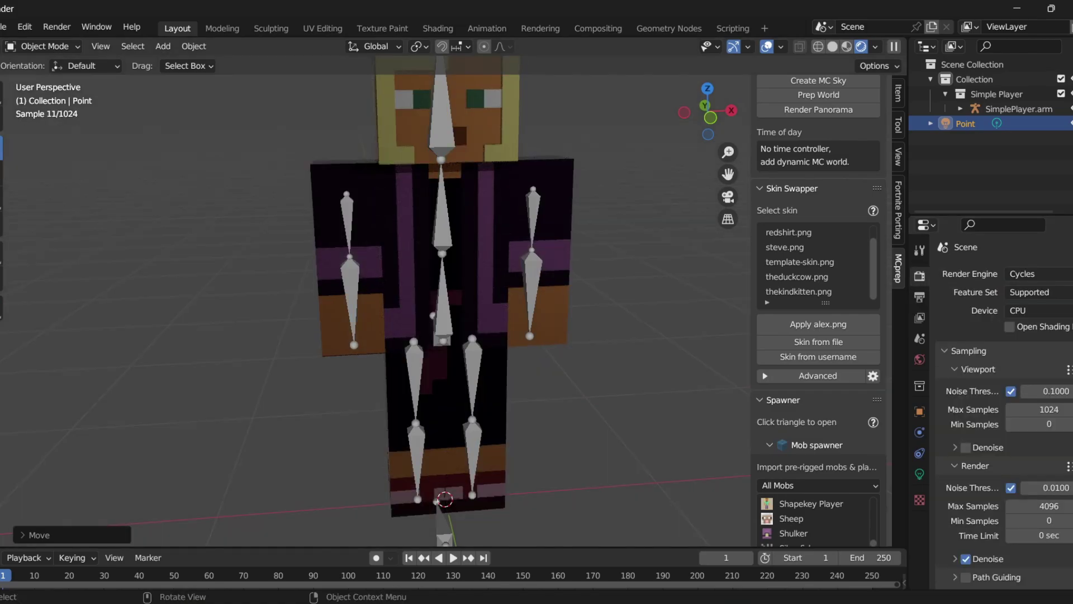
# Set the point light's power to about 138.3 W
pyautogui.scroll(2, 444, 308)
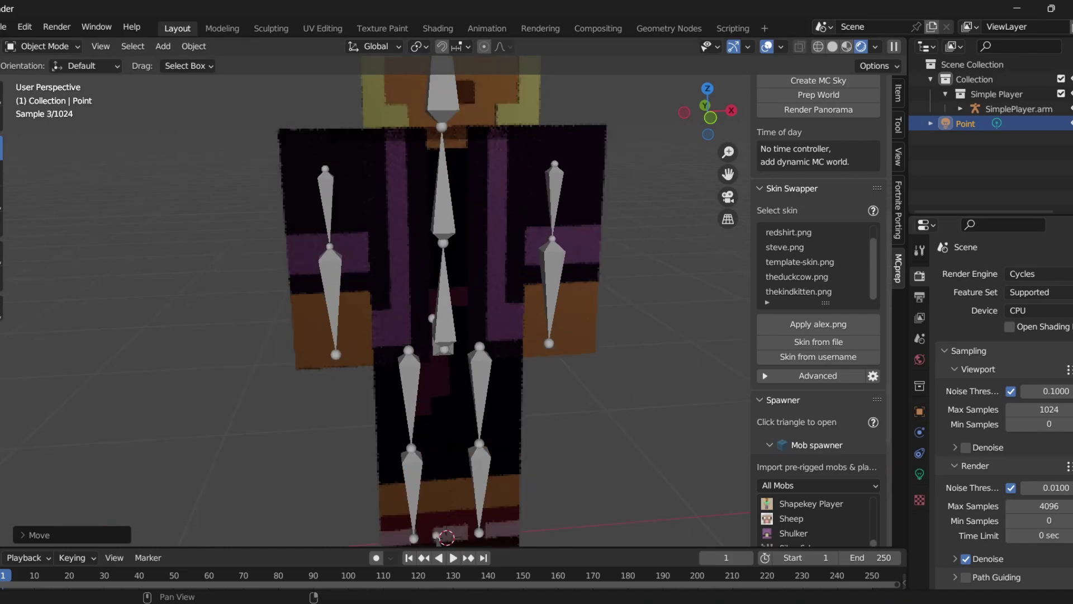
pyautogui.click(920, 473)
pyautogui.moveTo(1028, 373); pyautogui.dragTo(1070, 374)
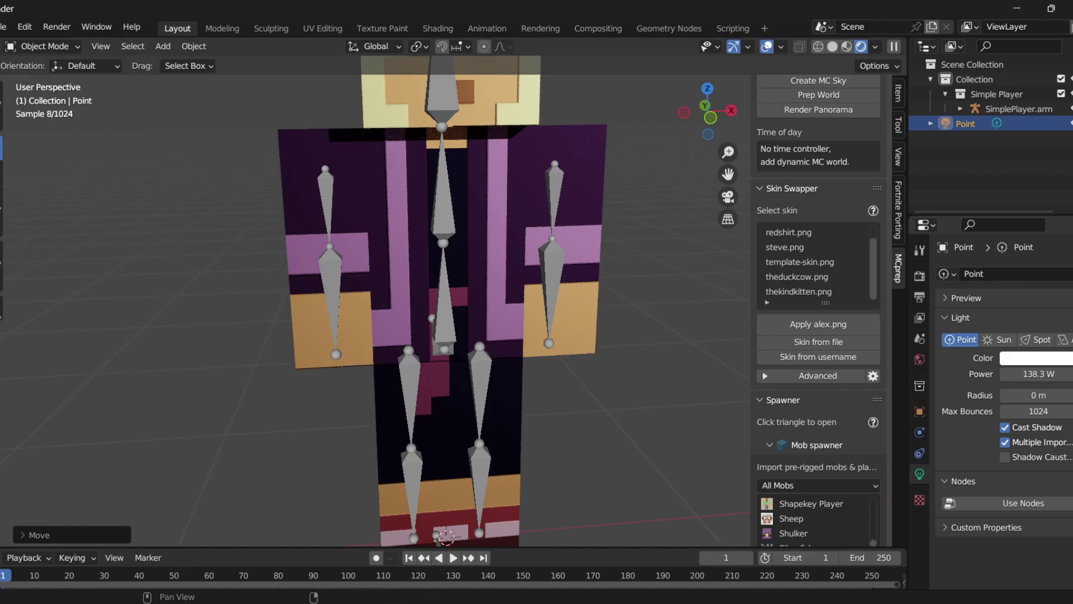
# Slide the point light along the X axis to sit in front of the player, and raise it slightly
pyautogui.scroll(-4, 374, 307)
pyautogui.press('g')
pyautogui.press('x')
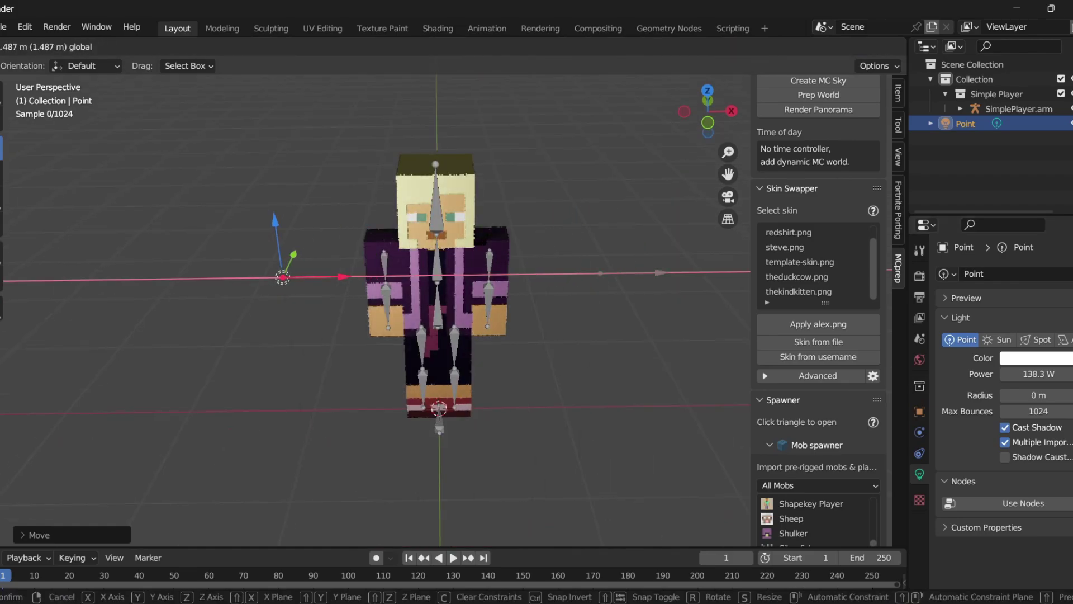
pyautogui.moveTo(577, 273); pyautogui.dragTo(577, 274)
pyautogui.scroll(4, 436, 296)
pyautogui.moveTo(436, 296); pyautogui.dragTo(399, 313, button='middle')
pyautogui.scroll(-4, 425, 279)
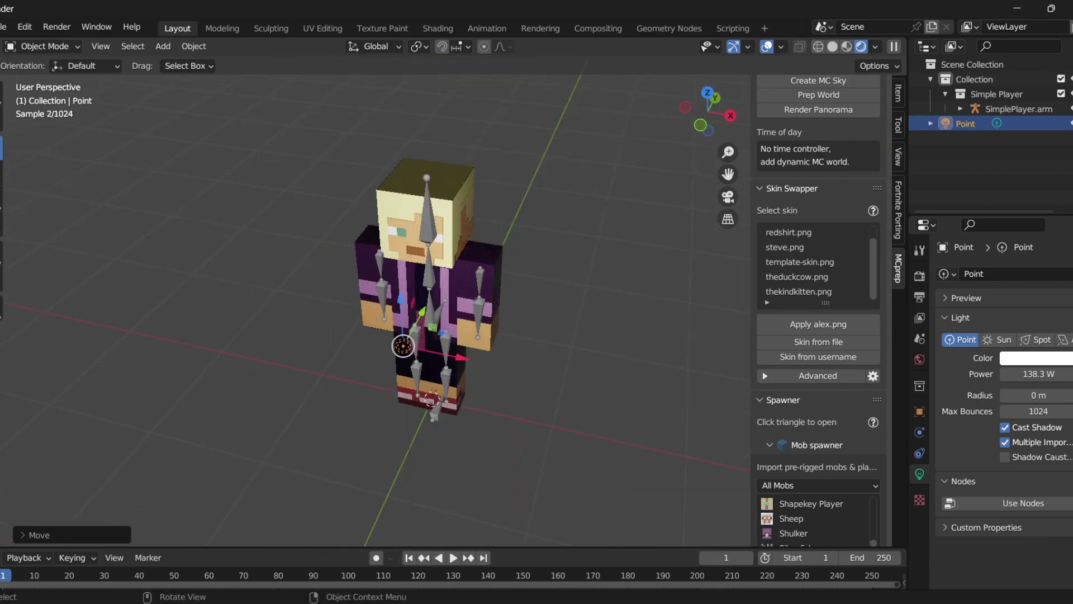
pyautogui.press('g')
pyautogui.press('x')
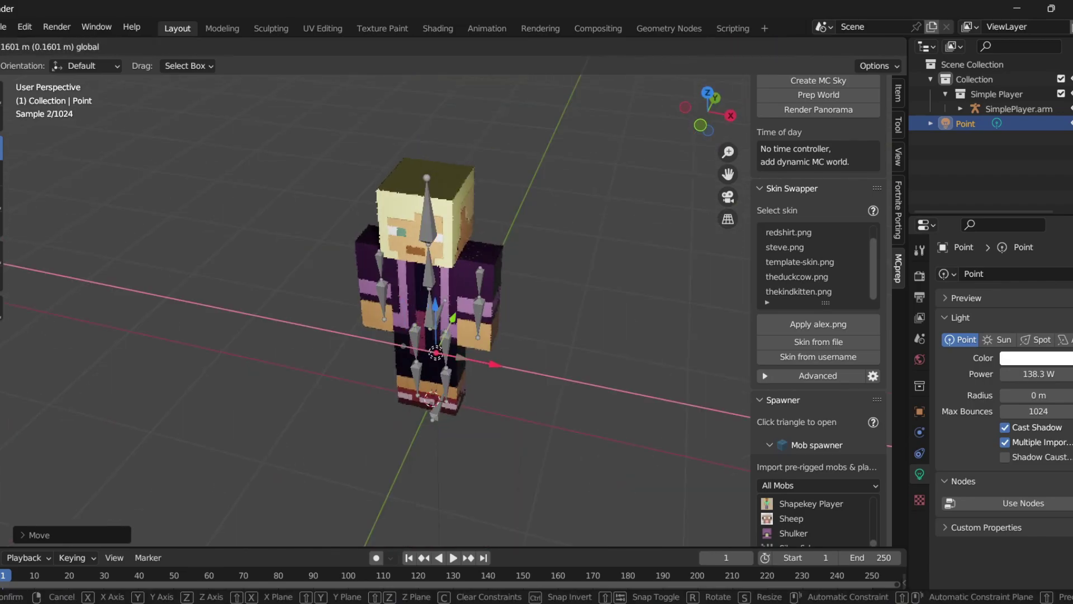
pyautogui.press('Return')
pyautogui.moveTo(435, 253); pyautogui.dragTo(434, 251)
# Switch the viewport to Material Preview shading, deselect the light and examine the skin on the player's front and sides
pyautogui.click(865, 46)
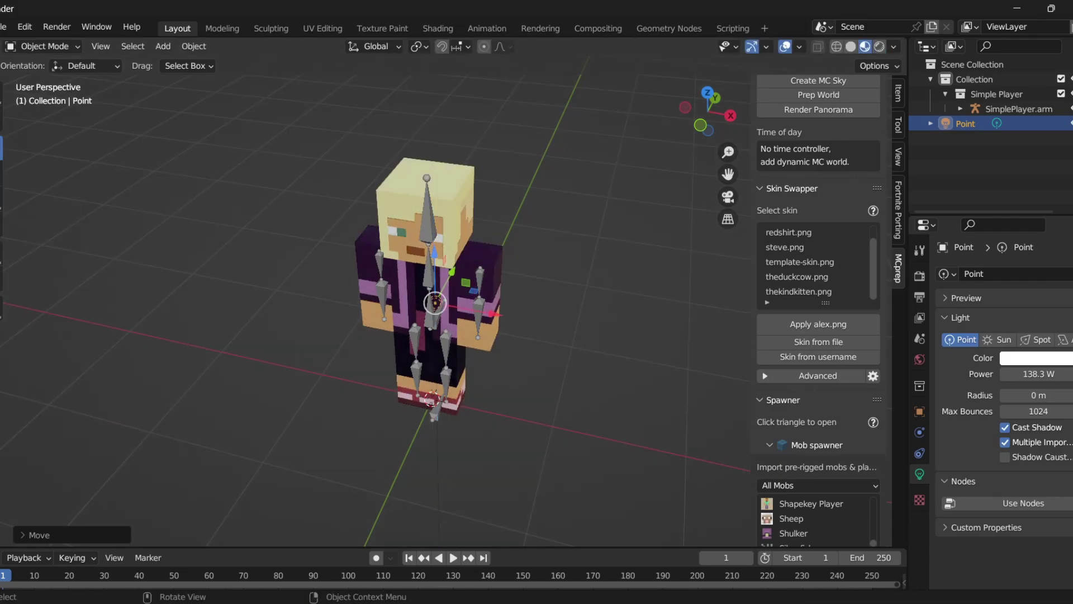
pyautogui.click(626, 185)
pyautogui.scroll(1, 459, 291)
pyautogui.moveTo(458, 291); pyautogui.dragTo(547, 229, button='middle')
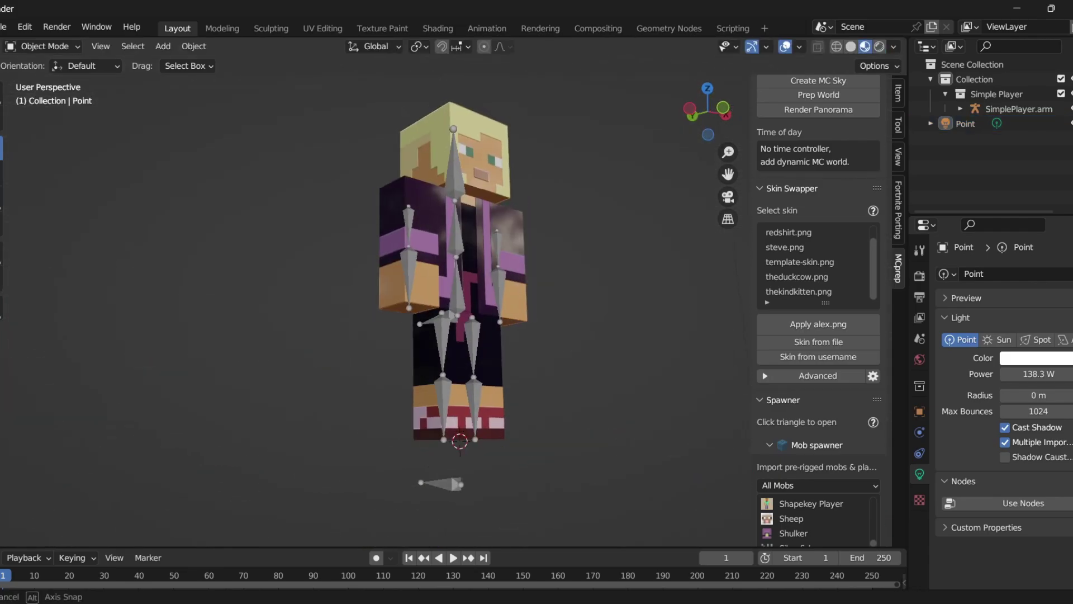
pyautogui.scroll(4, 459, 302)
pyautogui.moveTo(458, 302); pyautogui.dragTo(428, 342, button='middle')
pyautogui.scroll(-4, 428, 342)
pyautogui.scroll(1, 447, 302)
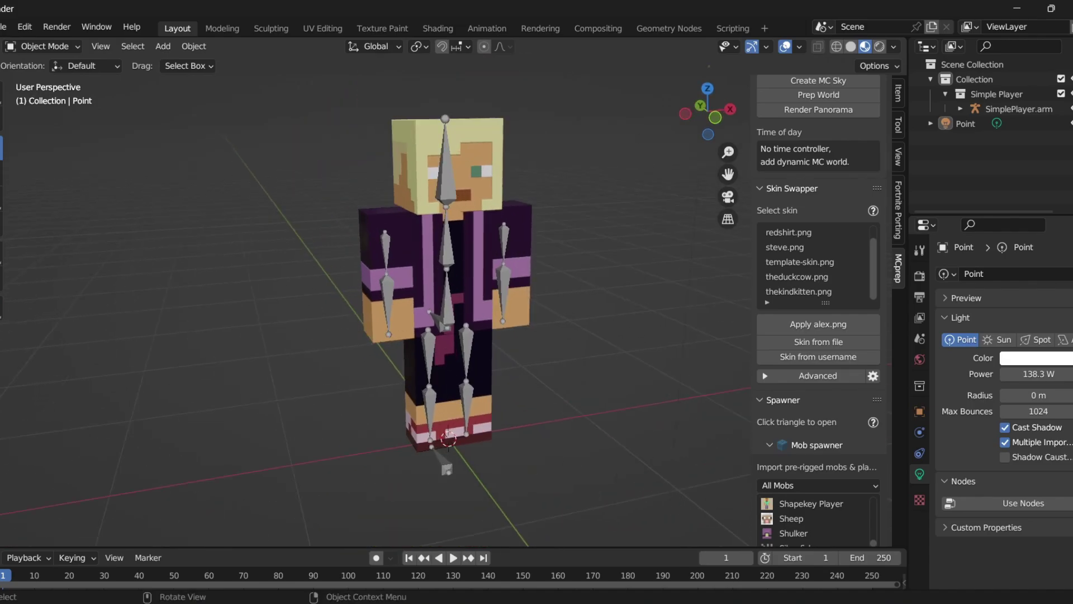
# Put the player's armature in Pose Mode and rotate the left upper arm outward from the body
pyautogui.click(448, 446)
pyautogui.click(42, 46)
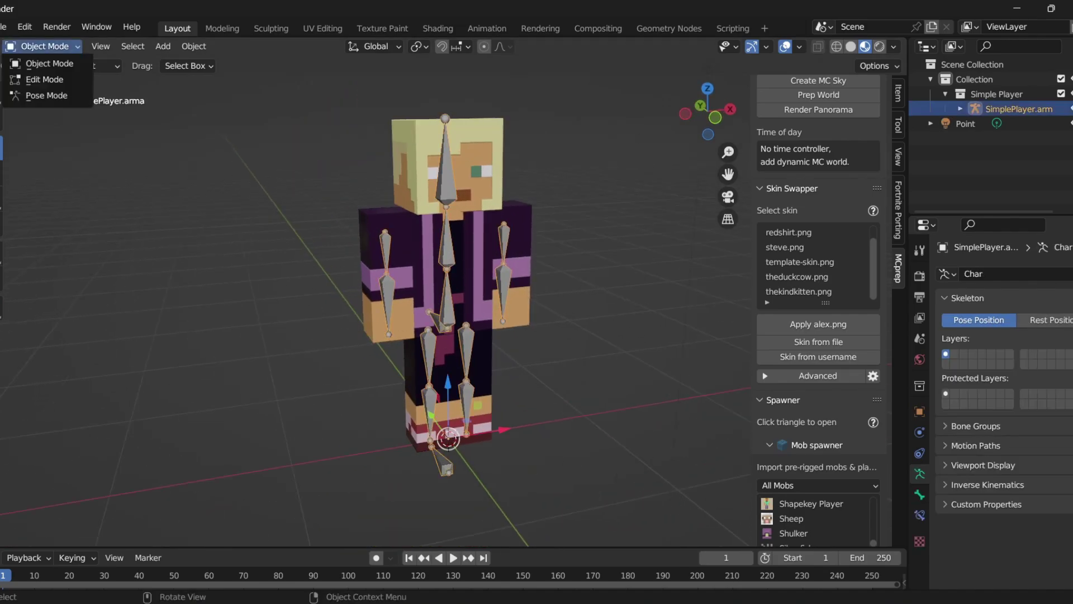
pyautogui.click(33, 96)
pyautogui.click(503, 243)
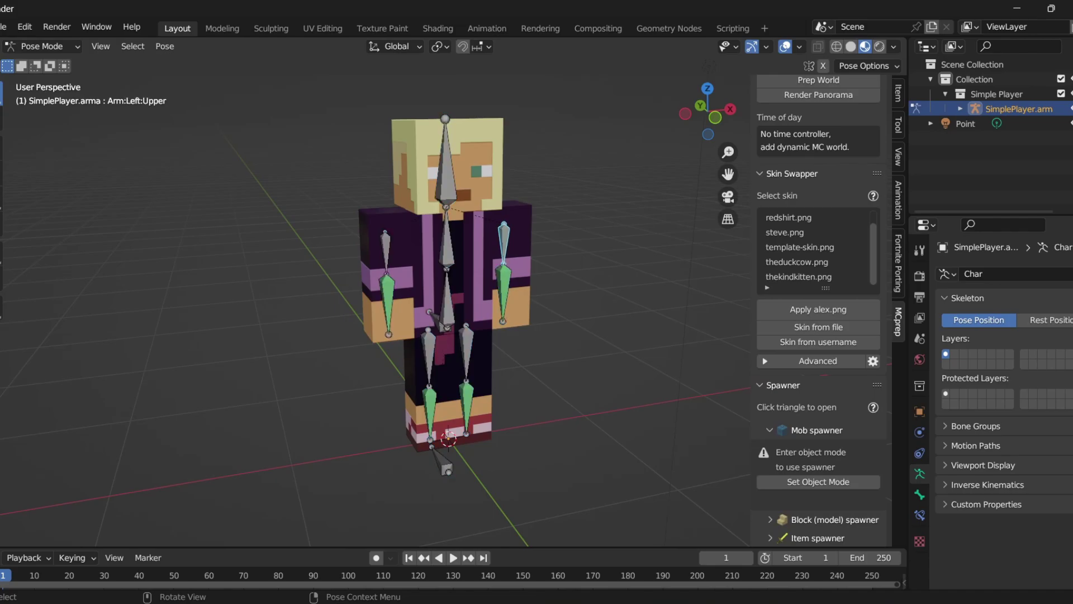
pyautogui.moveTo(504, 243); pyautogui.dragTo(450, 243, button='middle')
pyautogui.click(1, 173)
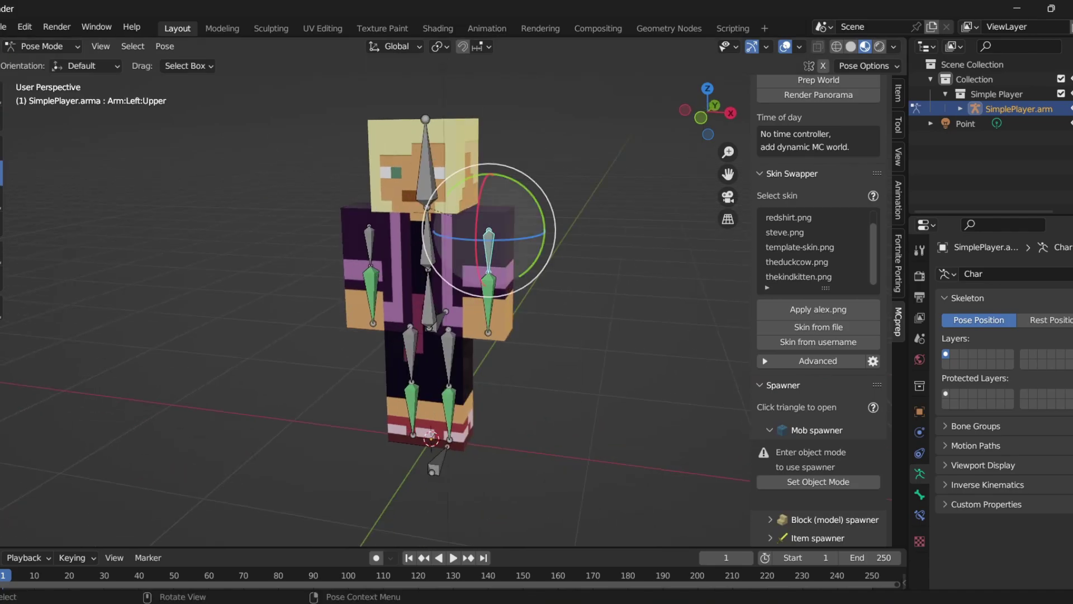
pyautogui.moveTo(535, 202); pyautogui.dragTo(523, 186)
# Rotate the right upper arm outward from the body and turn the head slightly to the side
pyautogui.click(369, 246)
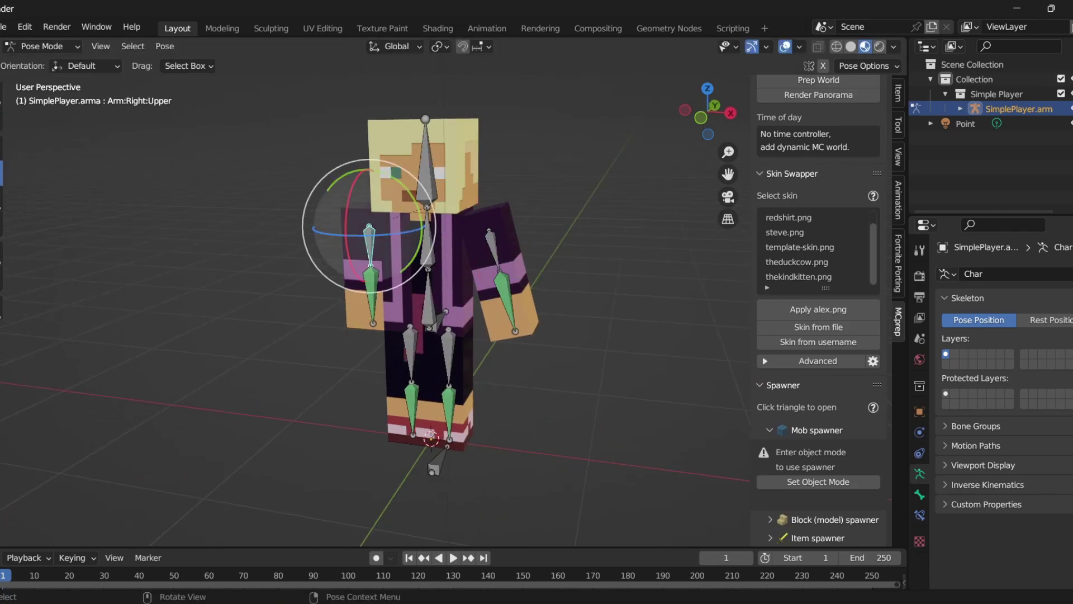
pyautogui.moveTo(417, 211); pyautogui.dragTo(426, 214)
pyautogui.click(426, 182)
pyautogui.moveTo(425, 214); pyautogui.dragTo(302, 217, button='middle')
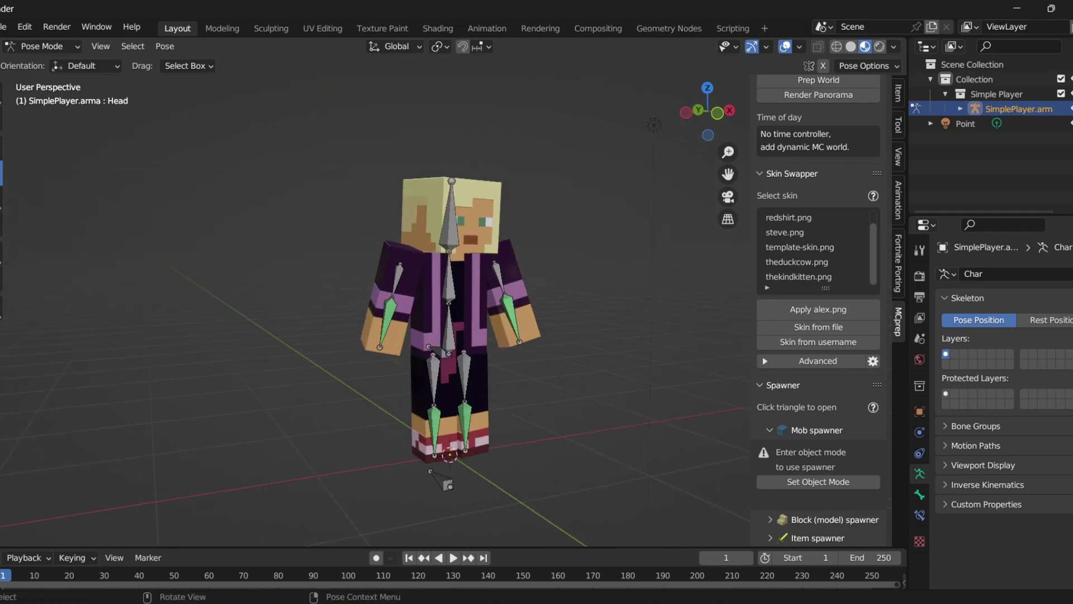
# Return to Object Mode and add a camera at the player's origin
pyautogui.moveTo(654, 124); pyautogui.dragTo(565, 226, button='middle')
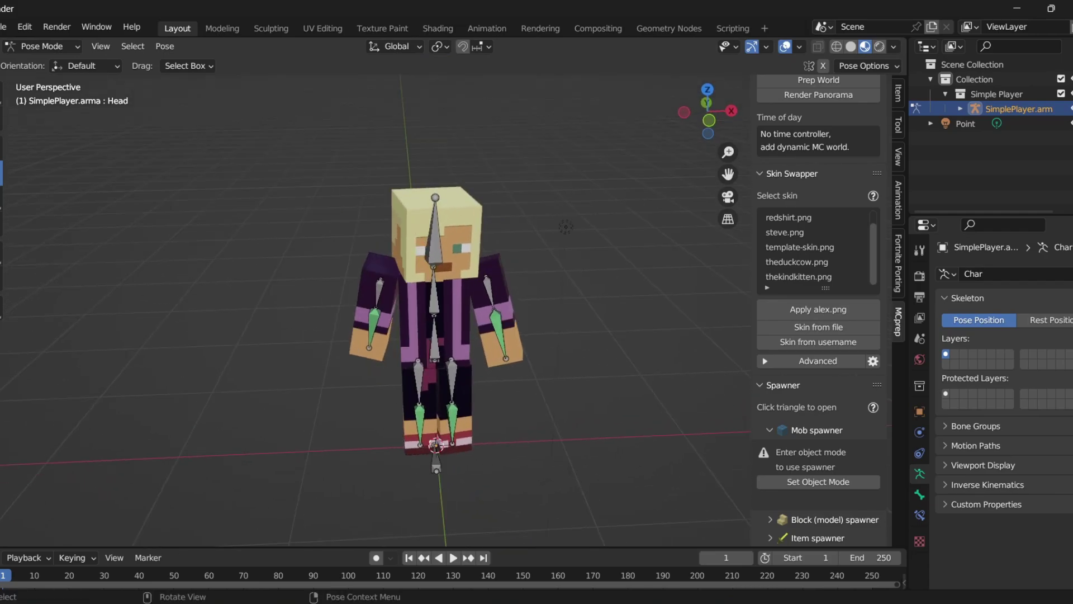
pyautogui.click(42, 46)
pyautogui.click(42, 63)
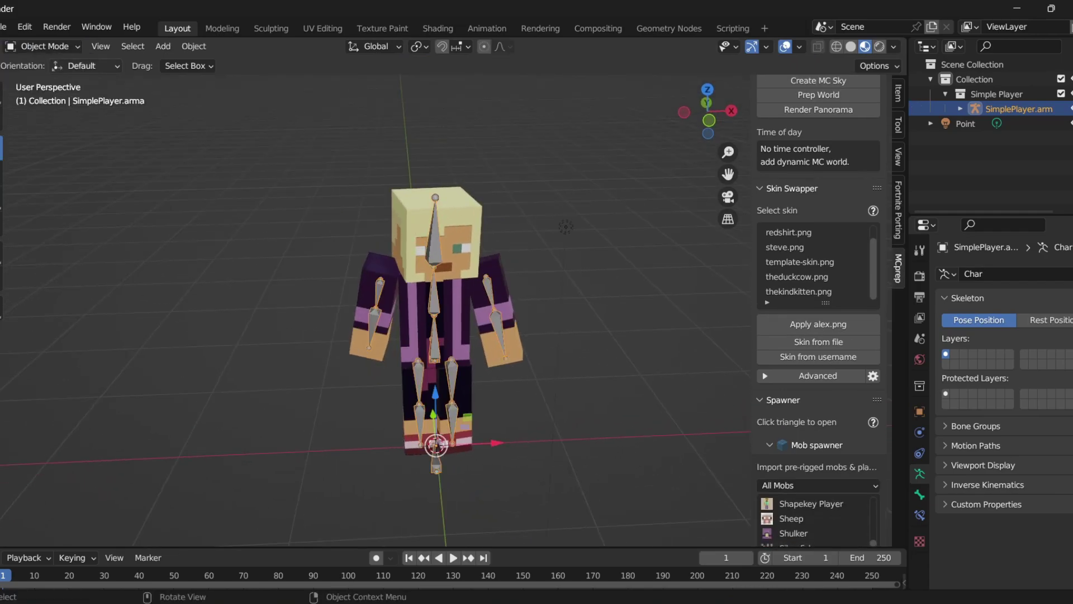
pyautogui.click(87, 66)
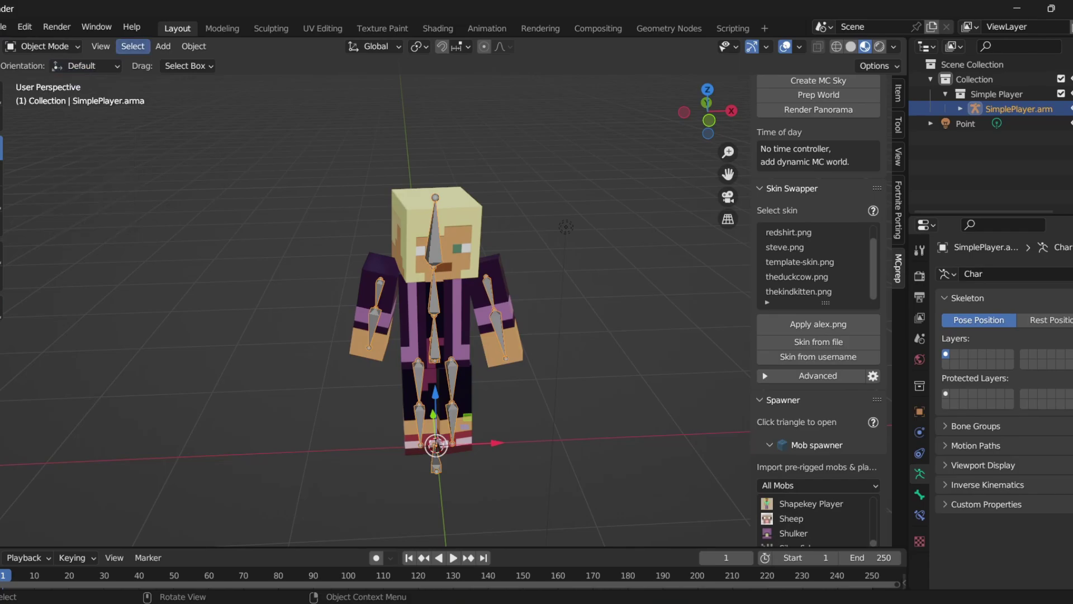
pyautogui.click(162, 46)
pyautogui.click(189, 282)
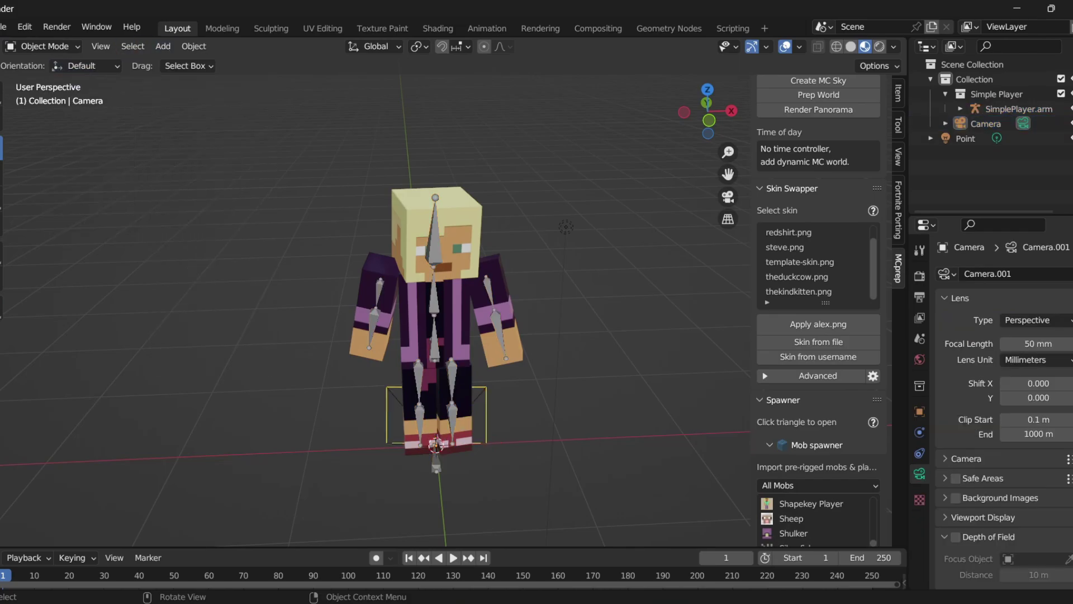
# Look through the camera and fly it in front of the player, framing the head, torso and arms near the centre
pyautogui.press('KP_0')
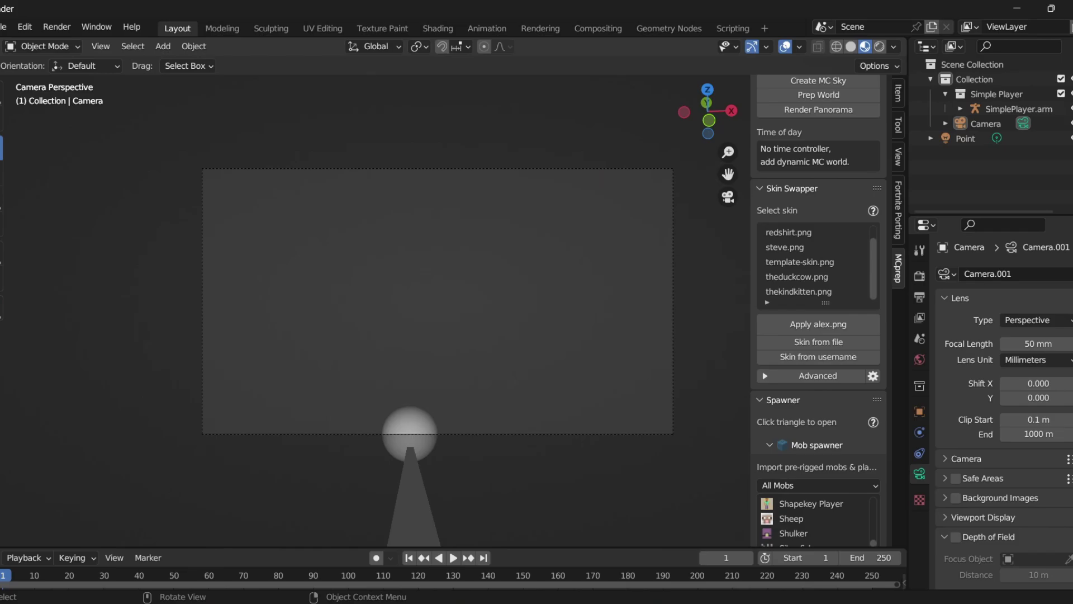
pyautogui.press('shift')
pyautogui.hotkey('shift', '`')
pyautogui.press('w')
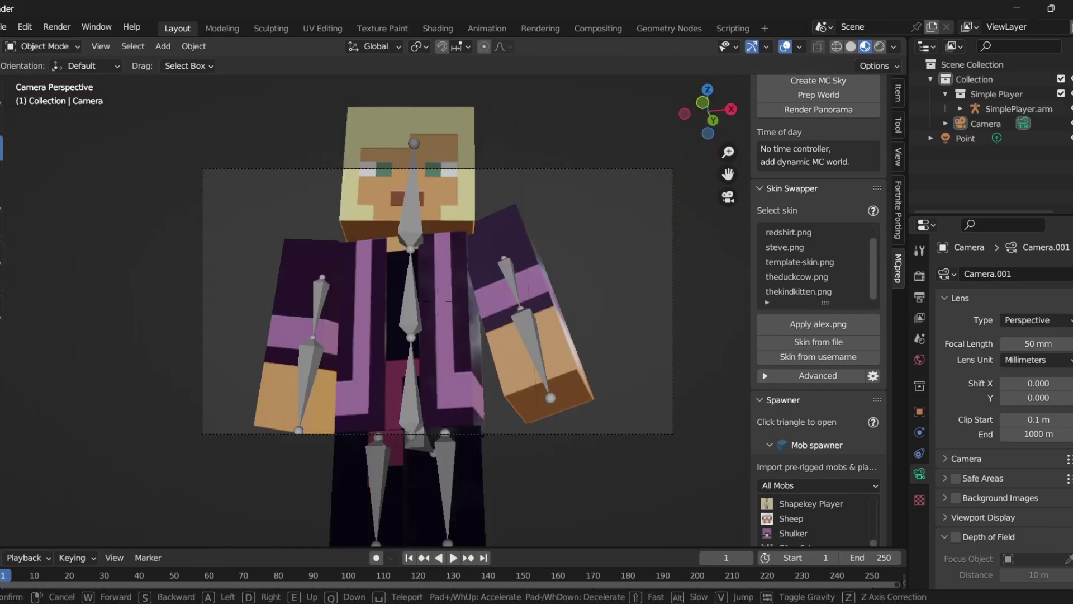
pyautogui.press('s')
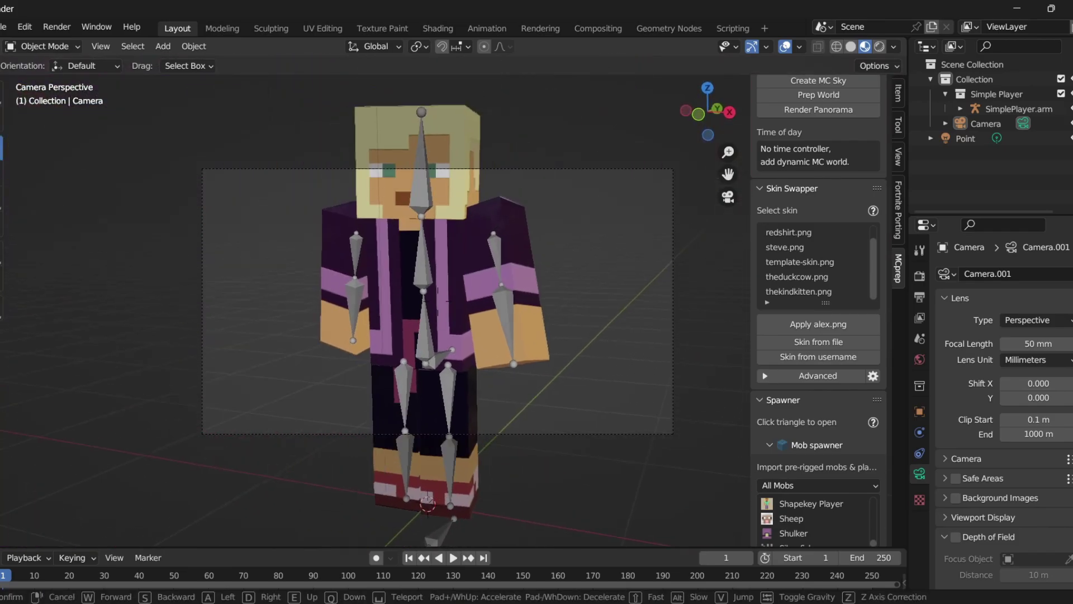
pyautogui.press('w')
pyautogui.press('a')
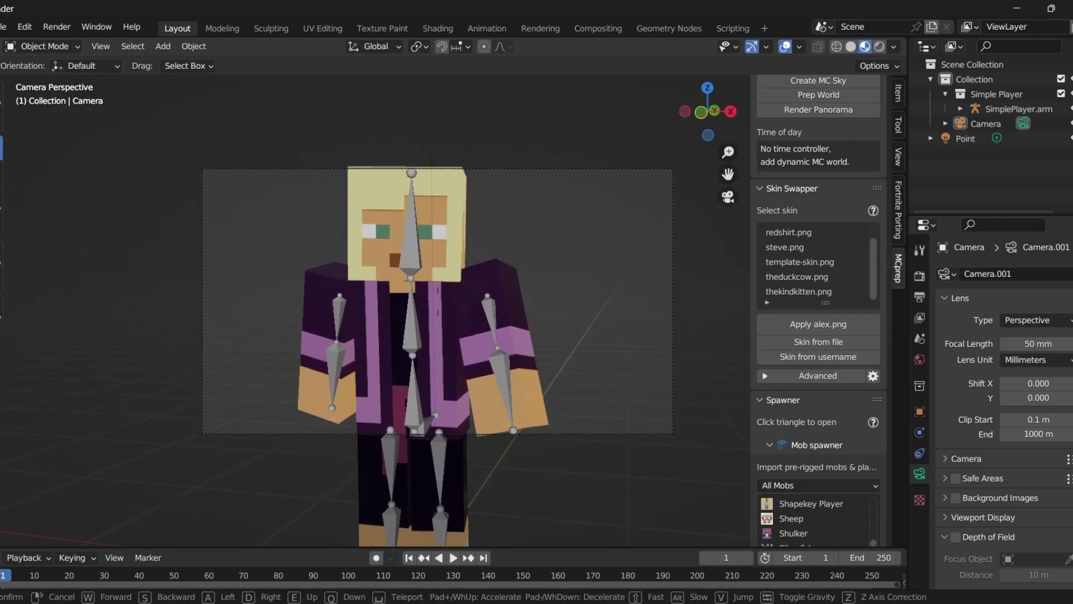
pyautogui.press('s')
pyautogui.press('w')
pyautogui.press('s')
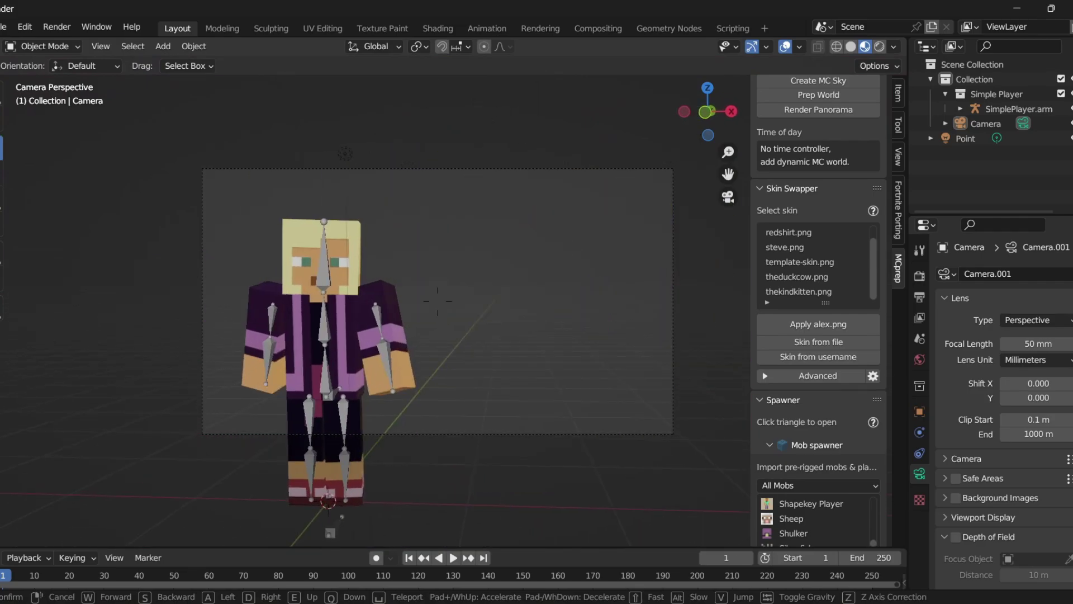
pyautogui.press('w')
pyautogui.press('d')
pyautogui.press('s')
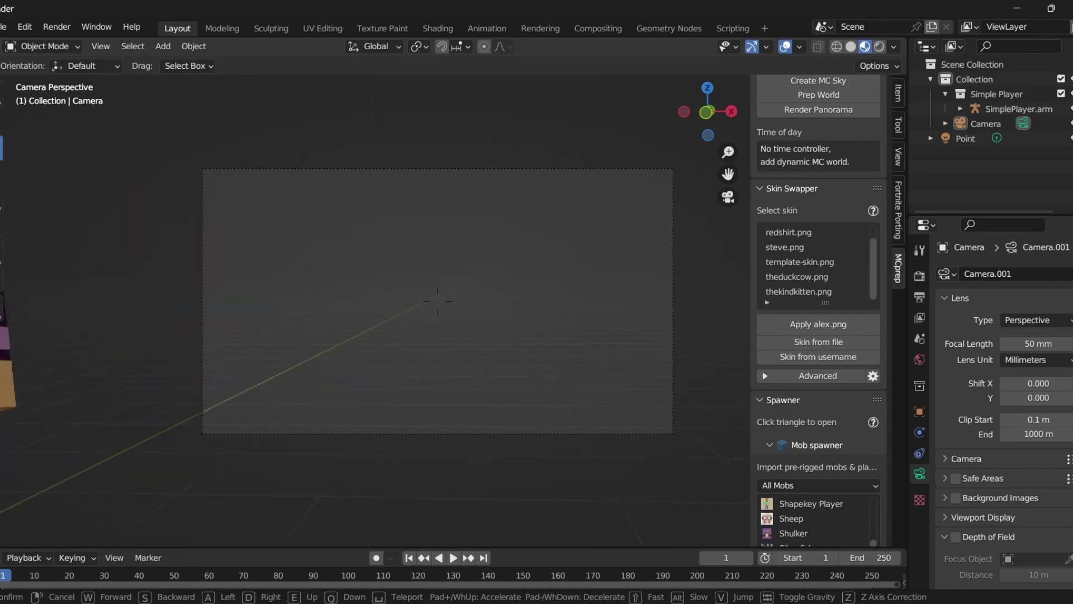
pyautogui.press('a')
pyautogui.press('d')
pyautogui.press('a')
pyautogui.press('w')
pyautogui.press('d')
pyautogui.press('s')
pyautogui.press('a')
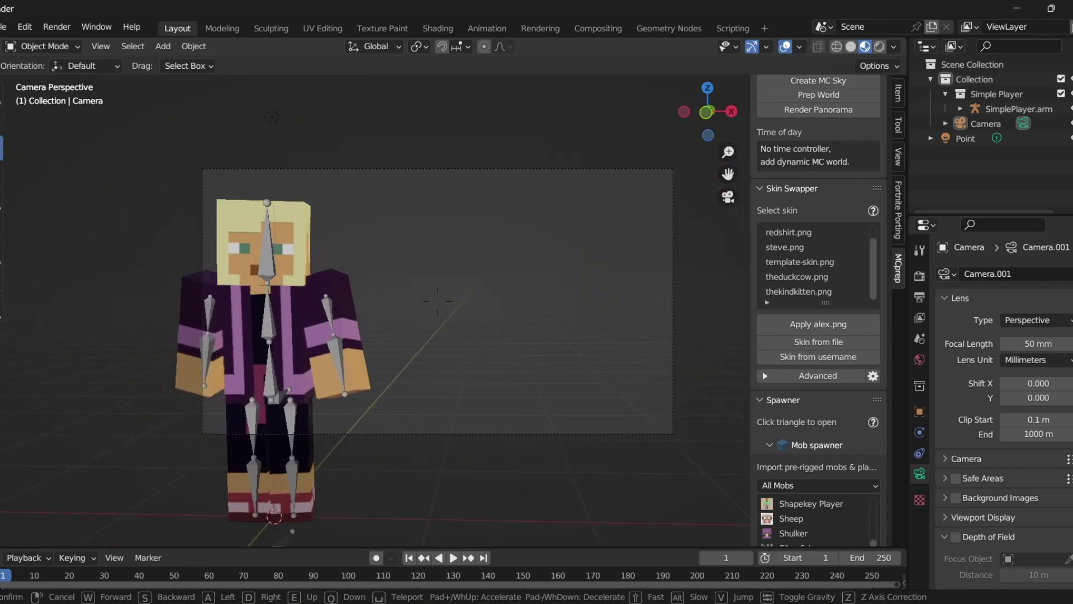
pyautogui.press('w')
pyautogui.press('s')
pyautogui.press('w')
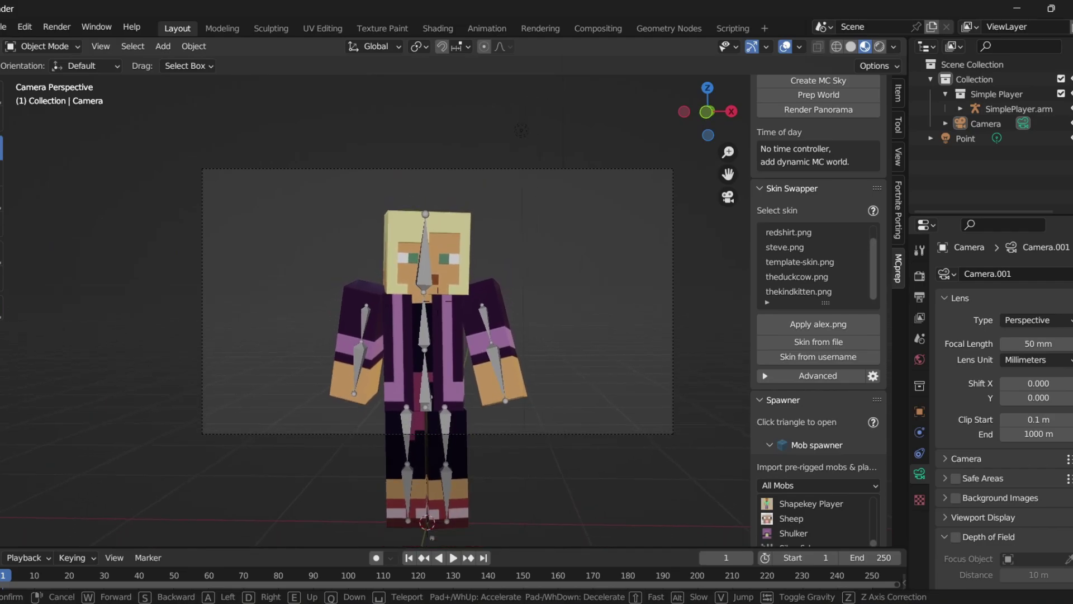
pyautogui.press('q')
pyautogui.press('e')
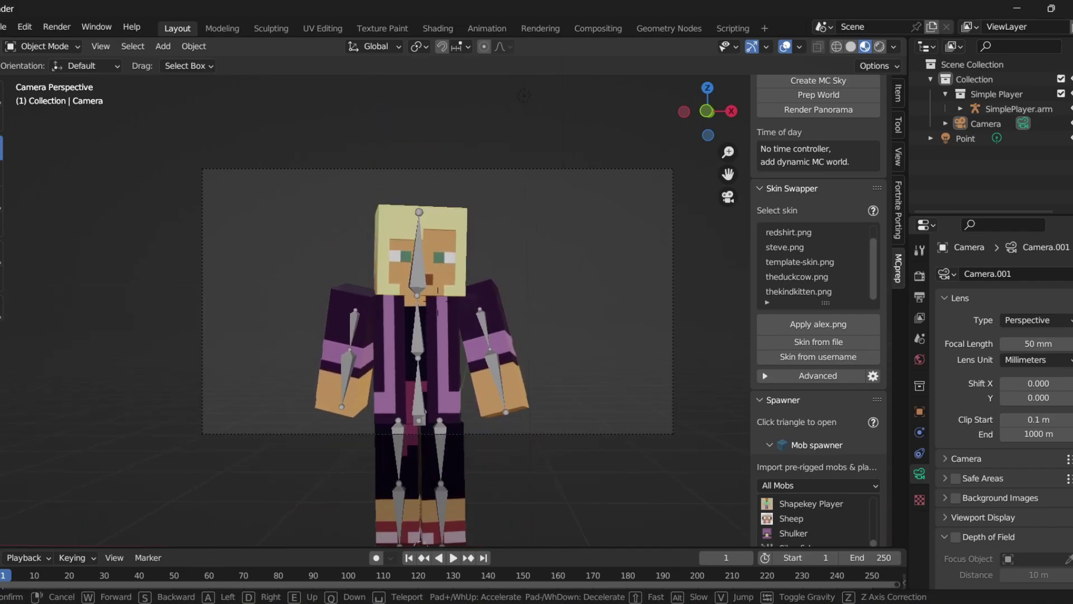
pyautogui.press('w')
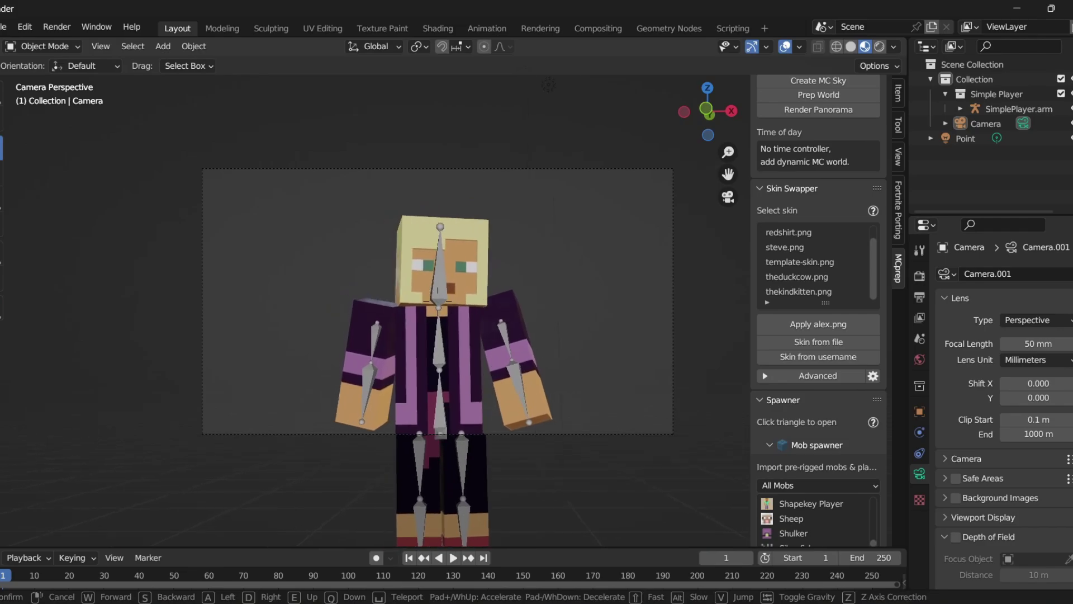
pyautogui.press('a')
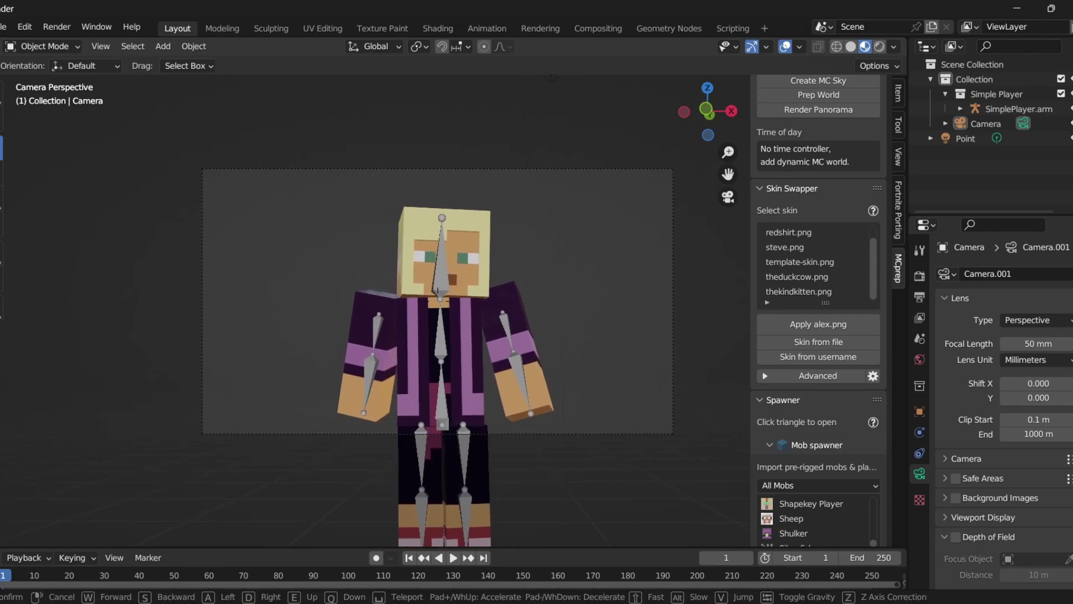
pyautogui.press('Return')
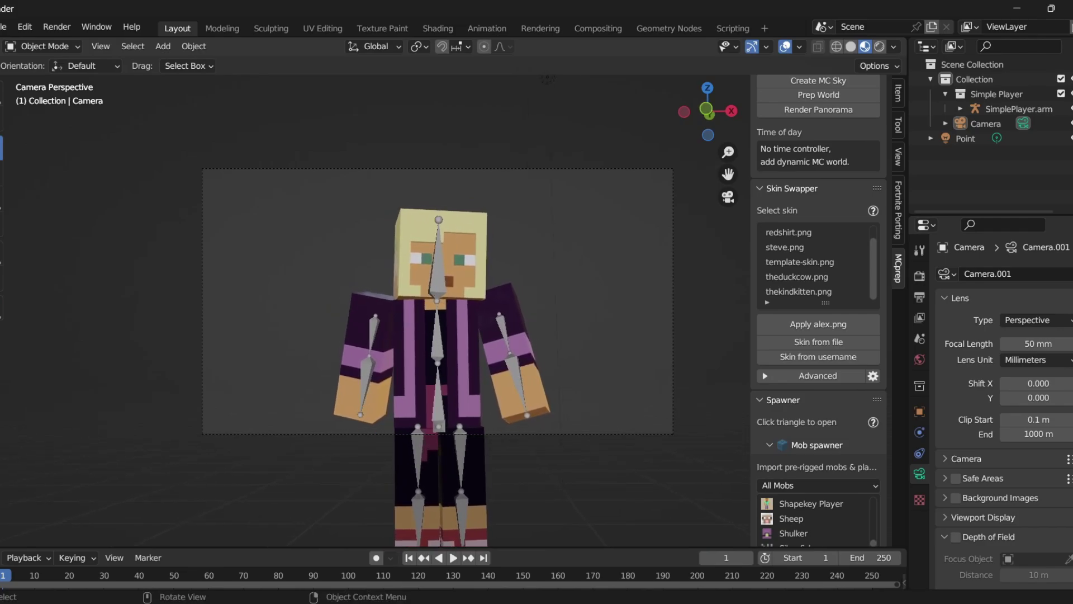
# With rendered shading on, set the world background to a dark purple with hue 0.812 and saturation 0.916
pyautogui.click(919, 359)
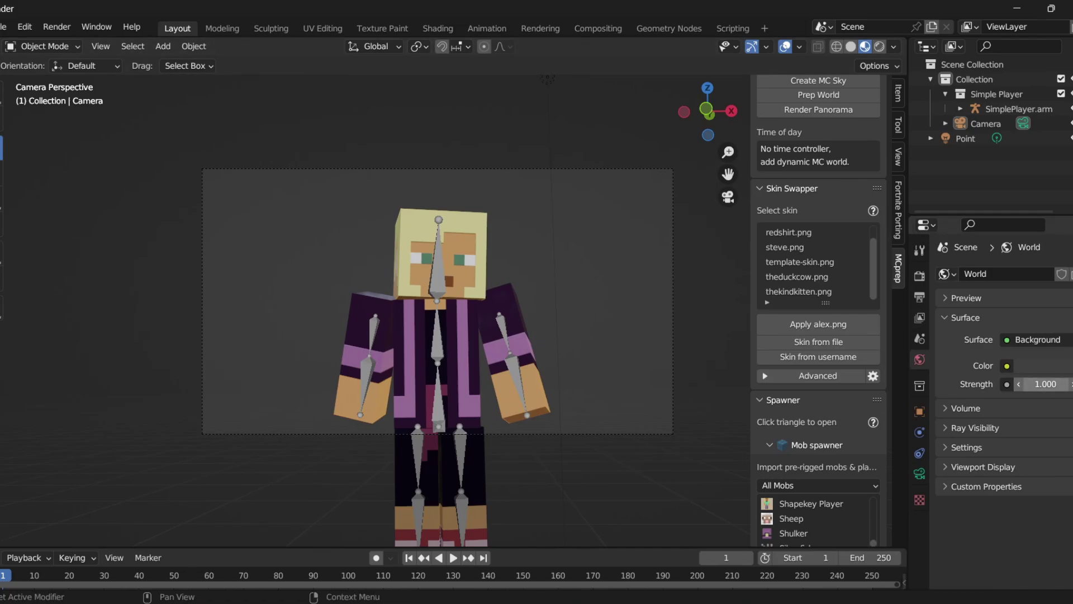
pyautogui.click(879, 47)
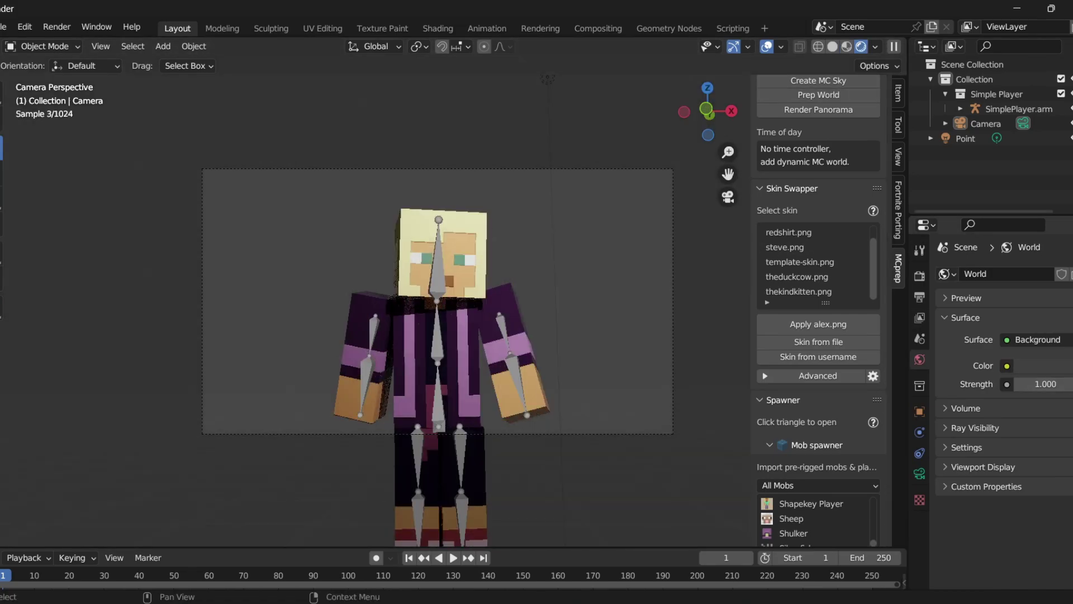
pyautogui.click(1042, 365)
pyautogui.moveTo(1067, 235); pyautogui.dragTo(1066, 182)
pyautogui.moveTo(1003, 210)
pyautogui.mouseDown()
pyautogui.moveTo(991, 232)
pyautogui.moveTo(1028, 219)
pyautogui.moveTo(1003, 235)
pyautogui.moveTo(1024, 227)
pyautogui.moveTo(1036, 242)
pyautogui.moveTo(1037, 225)
pyautogui.mouseUp()
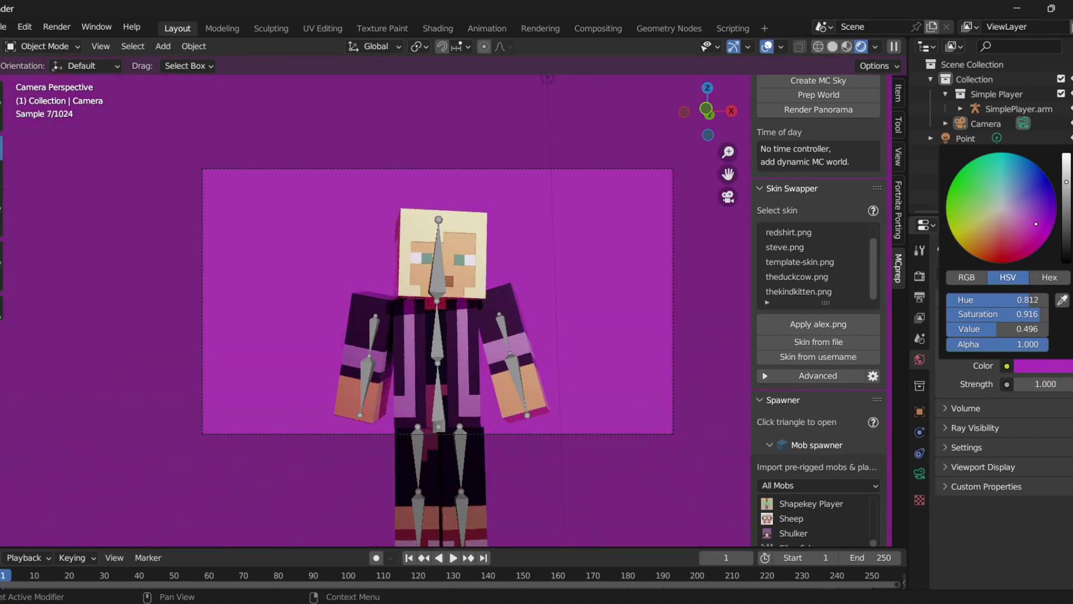
pyautogui.moveTo(1066, 181); pyautogui.dragTo(1066, 232)
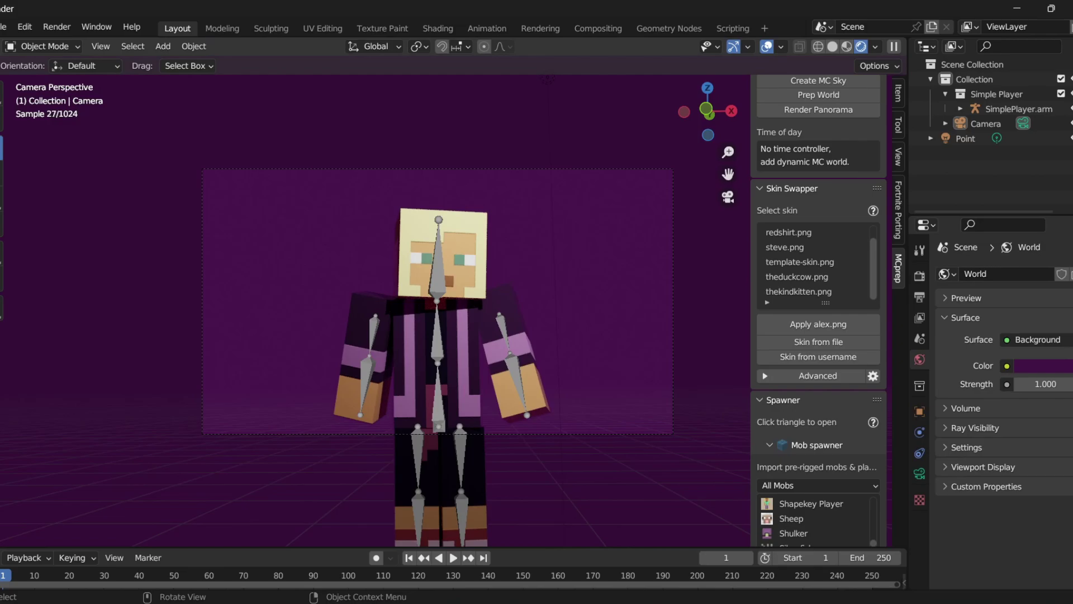
# Leave the camera view and paste a copy of the point light into the scene
pyautogui.press('KP_0')
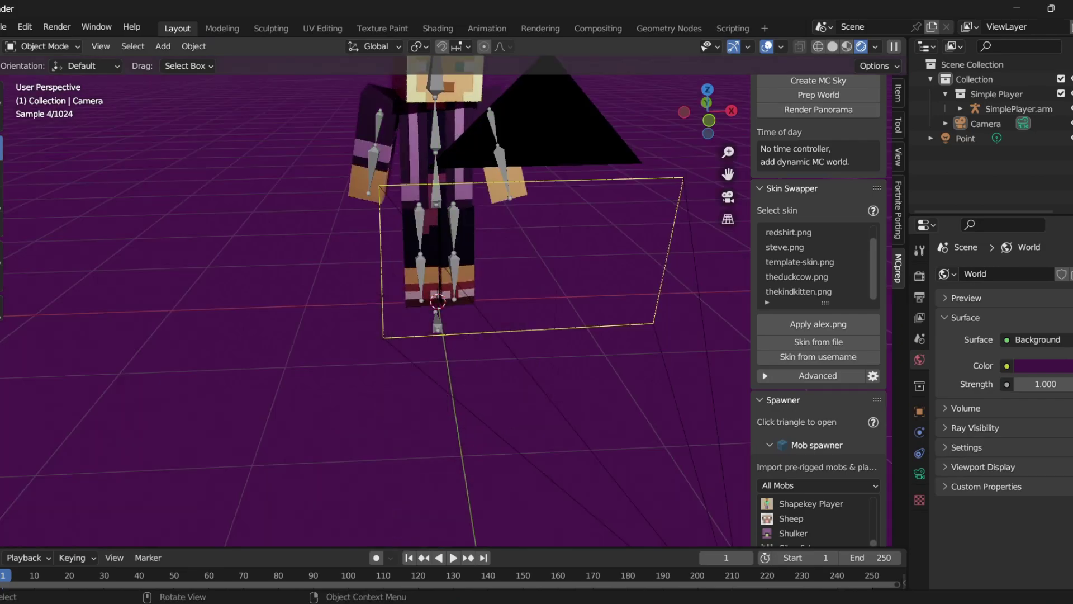
pyautogui.scroll(-3, 437, 302)
pyautogui.moveTo(403, 279); pyautogui.dragTo(425, 268, button='middle')
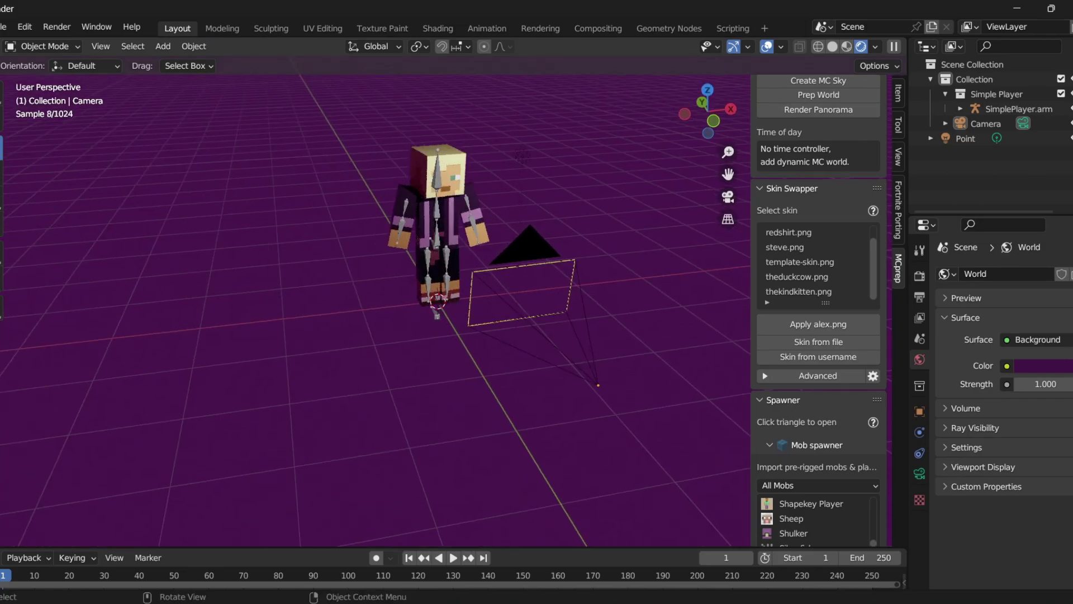
pyautogui.click(523, 156)
pyautogui.hotkey('ctrl', 'c')
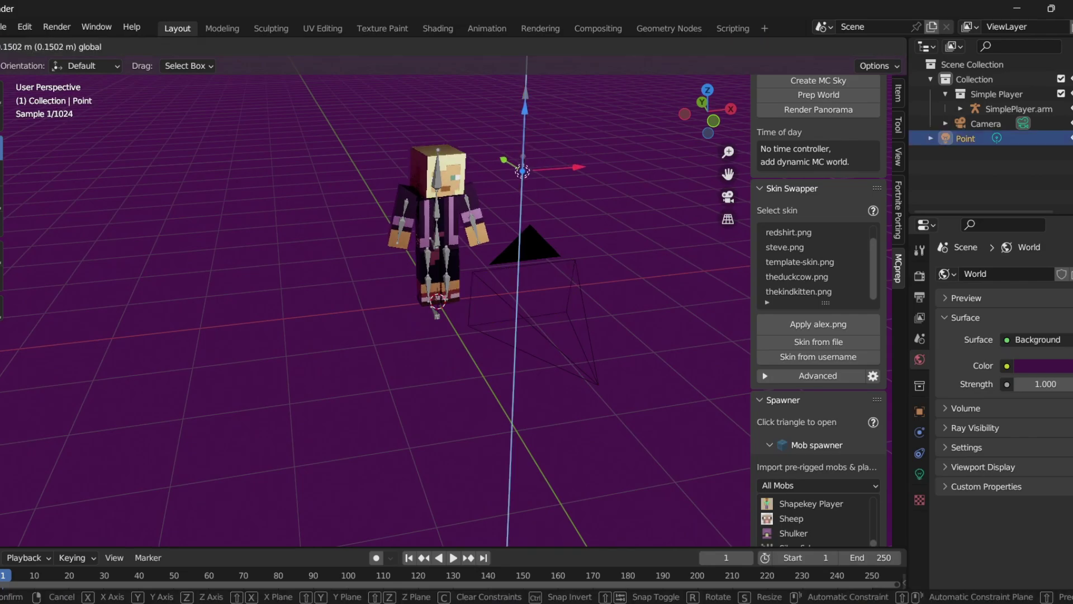
pyautogui.hotkey('ctrl', 'v')
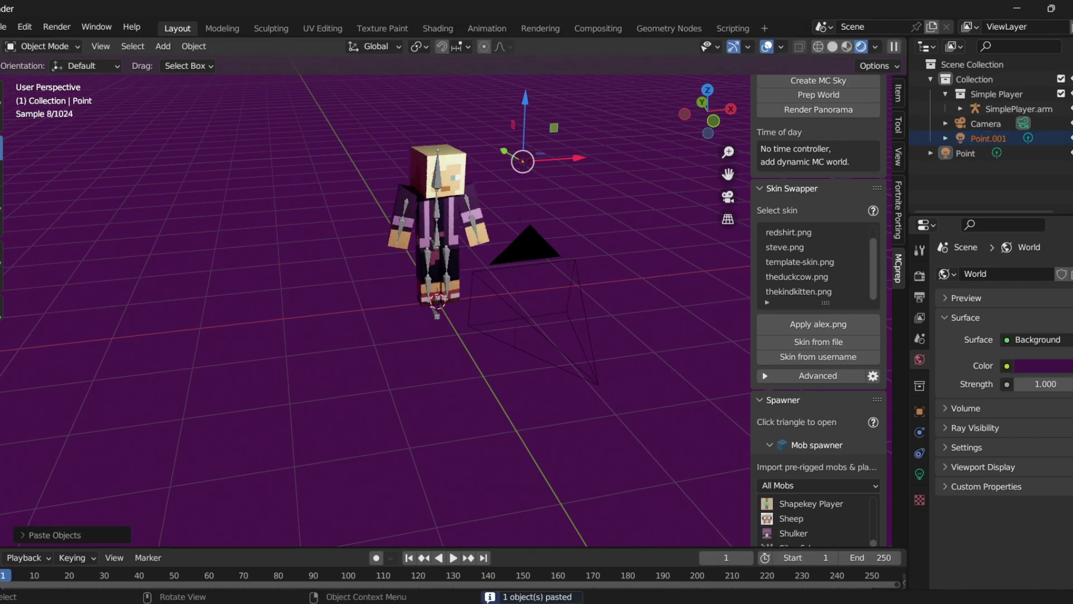
# Move the pasted point light across to the other side of the player, slightly behind the head
pyautogui.press('g')
pyautogui.press('Return')
pyautogui.moveTo(358, 212); pyautogui.dragTo(480, 206, button='middle')
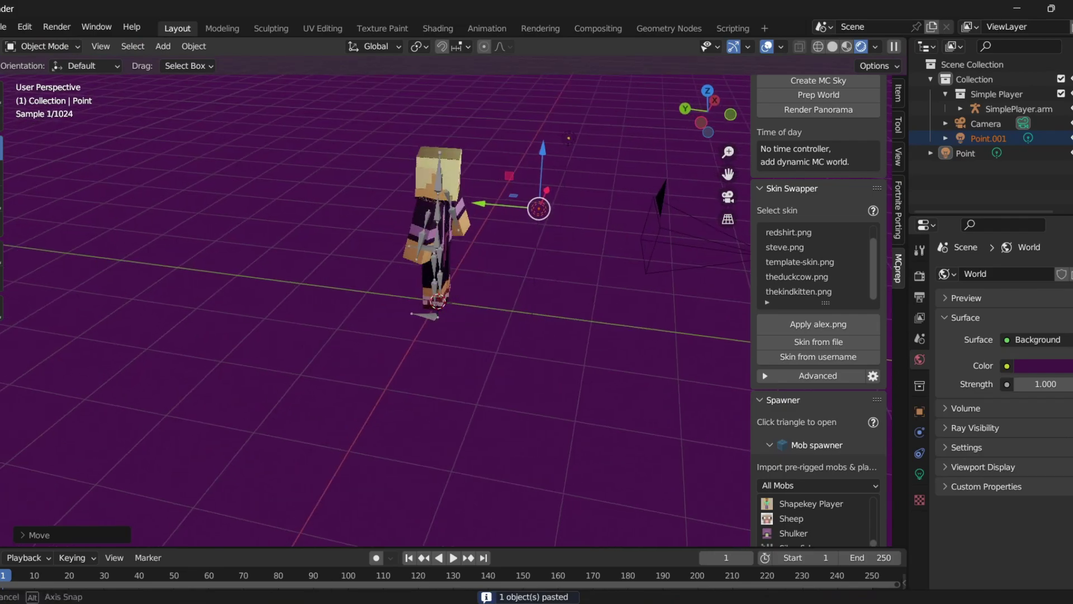
pyautogui.moveTo(481, 204); pyautogui.dragTo(283, 184)
pyautogui.moveTo(283, 184); pyautogui.dragTo(218, 184, button='middle')
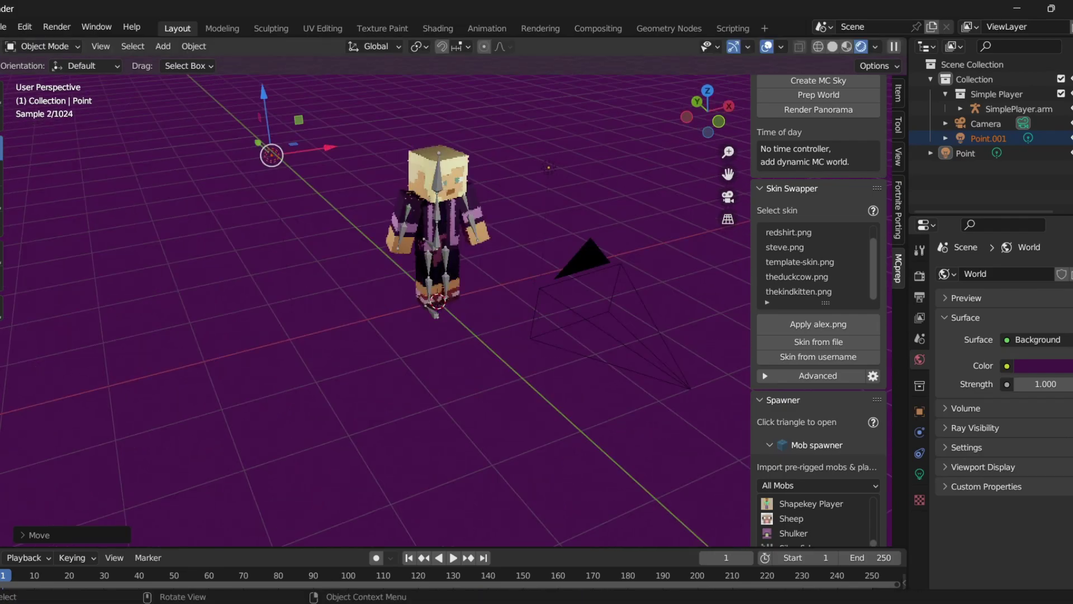
# Select the copied point light and set its light color to a saturated purple
pyautogui.hotkey('alt', 'a')
pyautogui.click(271, 155)
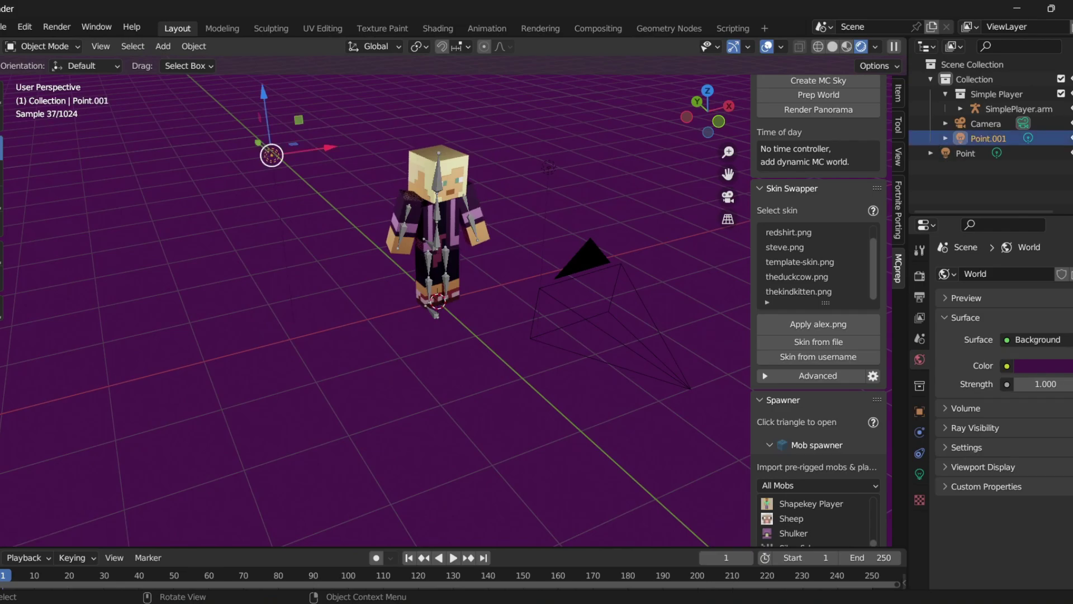
pyautogui.click(919, 474)
pyautogui.click(1036, 358)
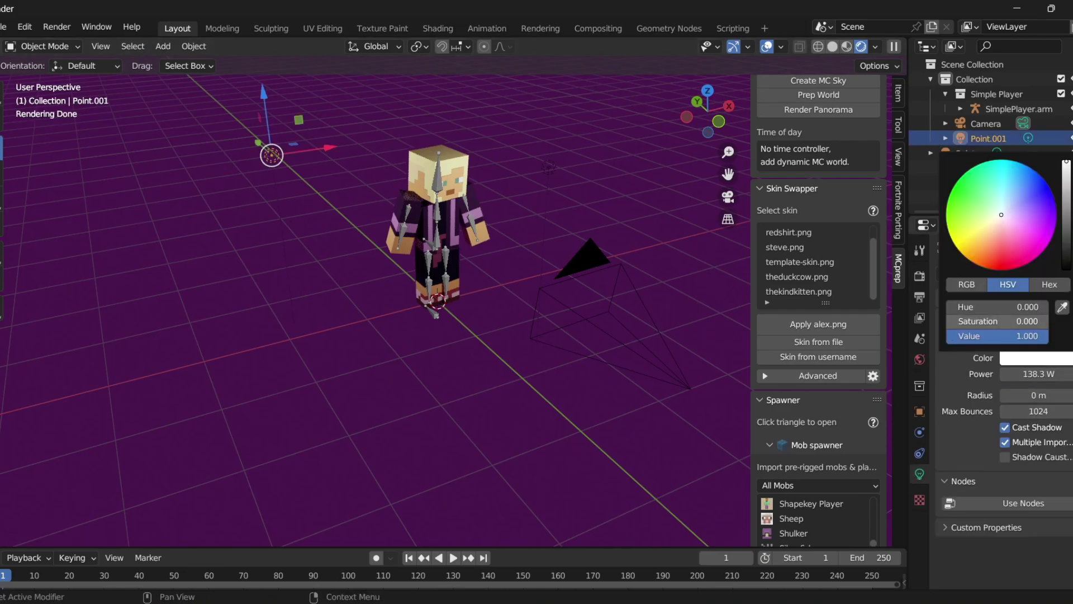
pyautogui.moveTo(1029, 238)
pyautogui.mouseDown()
pyautogui.moveTo(1022, 224)
pyautogui.moveTo(1032, 232)
pyautogui.mouseUp()
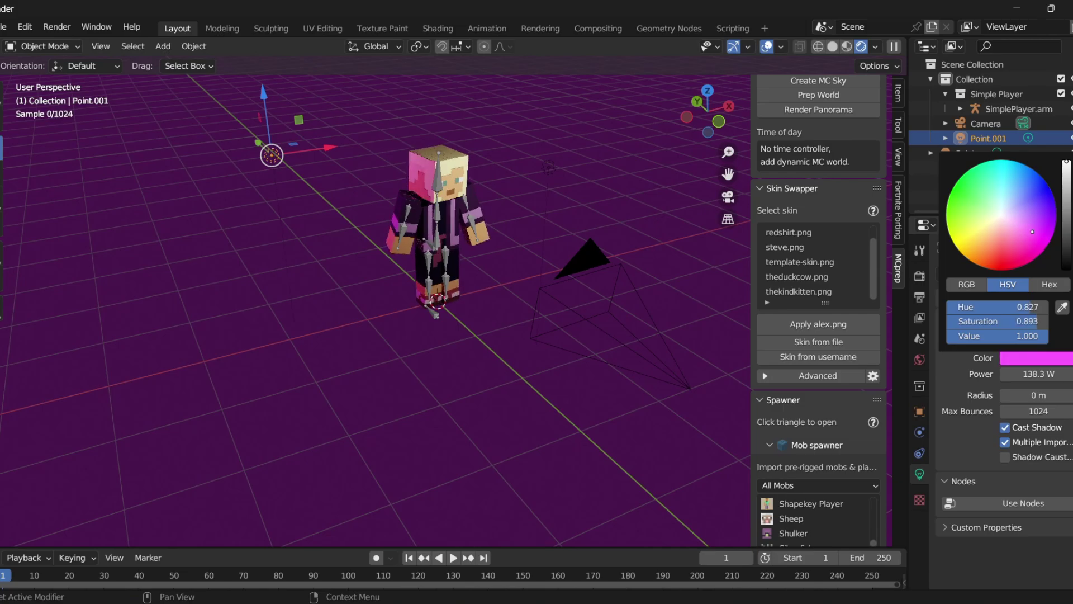
# Raise the purple light about 0.22 m along Z and shift it slightly along Y
pyautogui.press('g')
pyautogui.press('z')
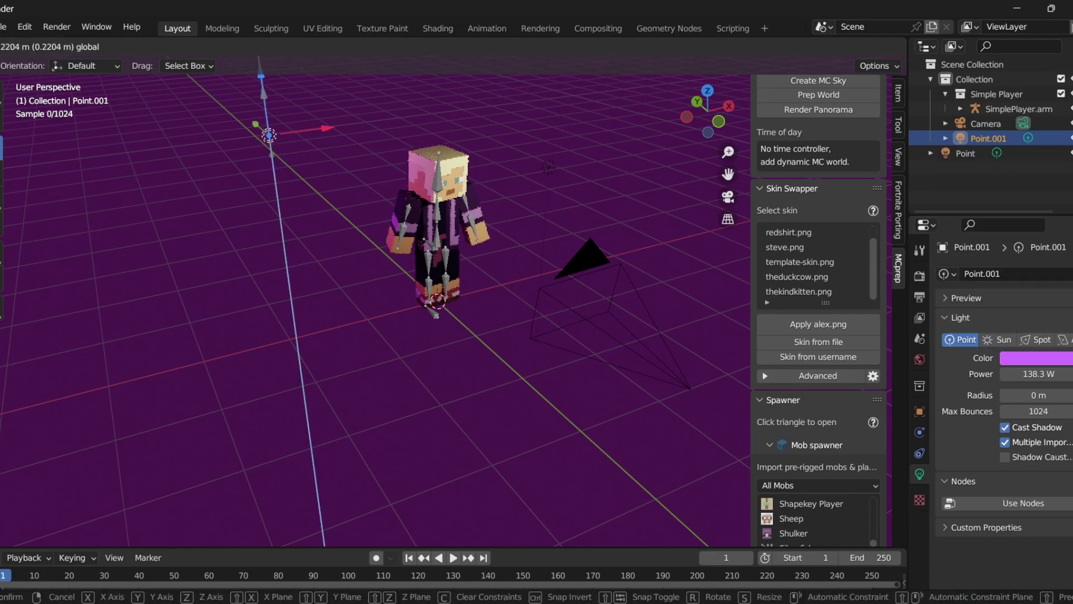
pyautogui.press('Return')
pyautogui.press('g')
pyautogui.press('y')
pyautogui.press('Return')
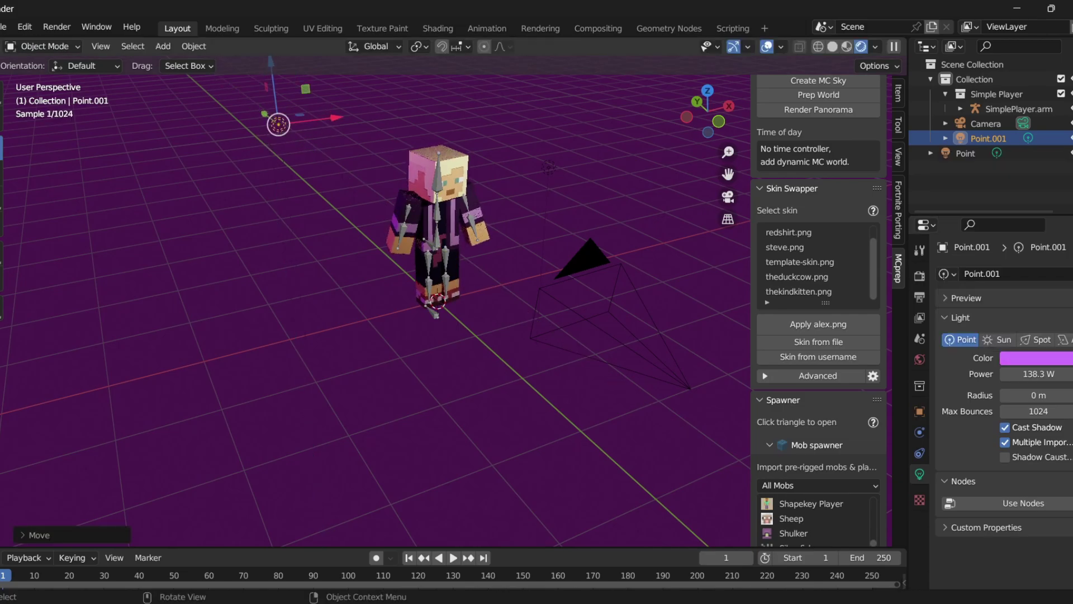
# Set the original point light's power to 89.8 W and give its color a faint violet tint, checking through the camera
pyautogui.press('KP_0')
pyautogui.press('KP_0')
pyautogui.click(965, 153)
pyautogui.moveTo(1038, 373); pyautogui.dragTo(1027, 373)
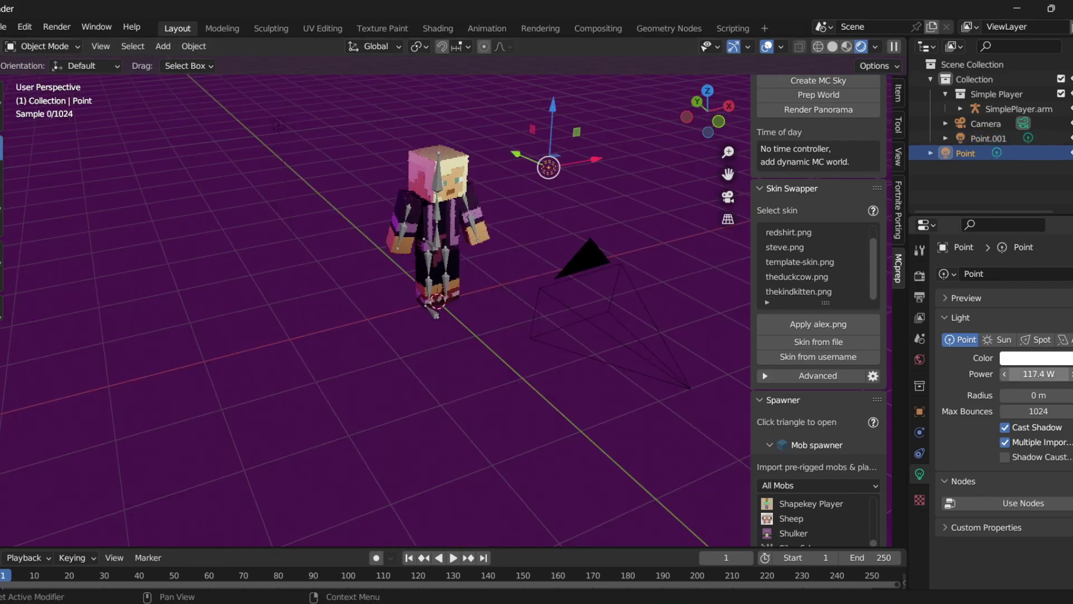
pyautogui.press('KP_0')
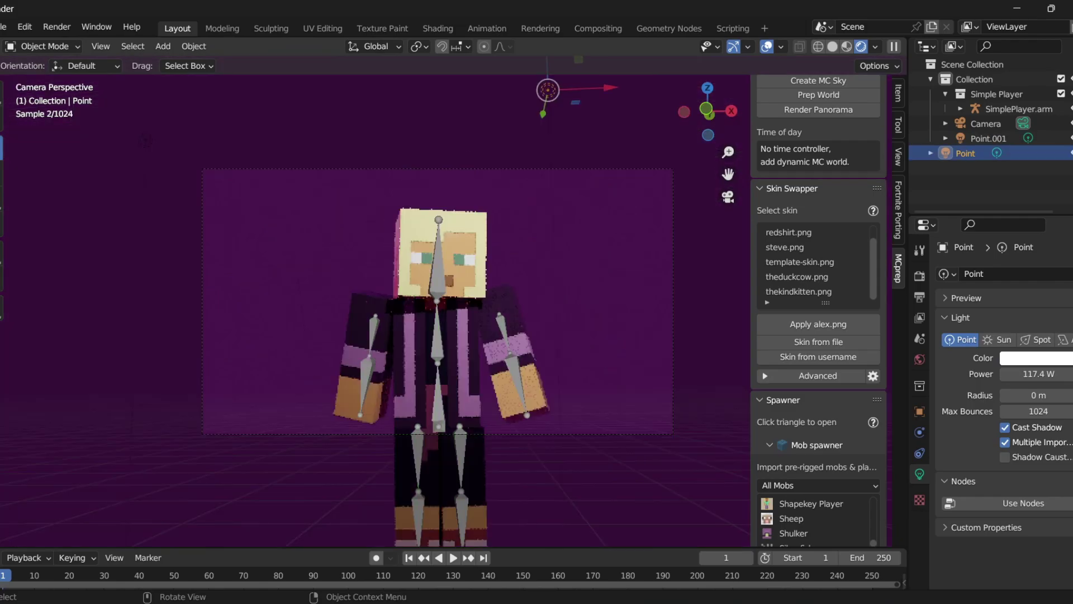
pyautogui.click(1035, 358)
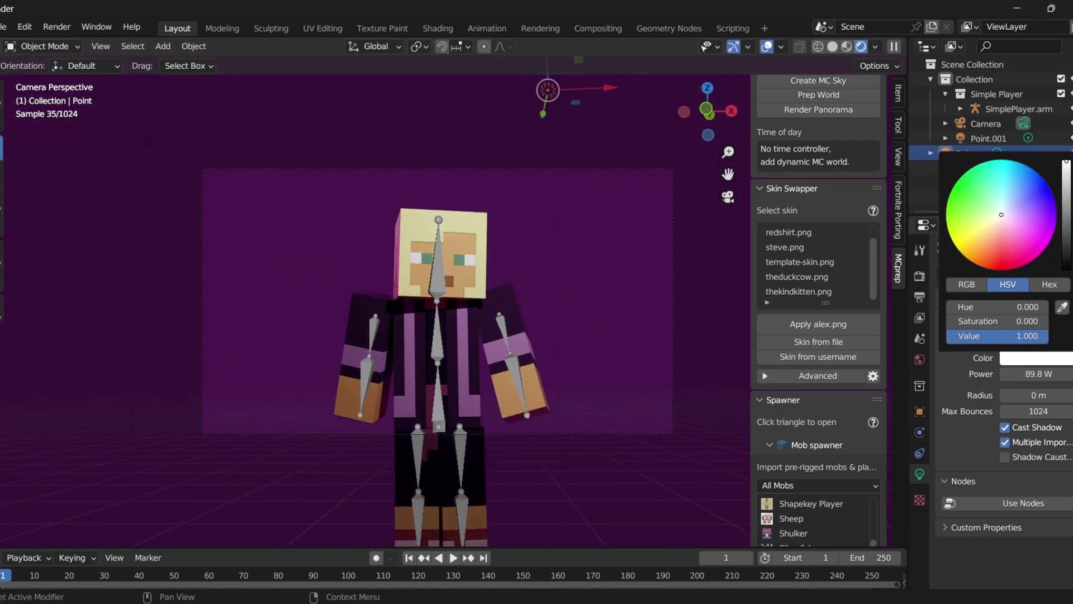
pyautogui.moveTo(1009, 215); pyautogui.dragTo(1019, 215)
pyautogui.hotkey('alt', 'a')
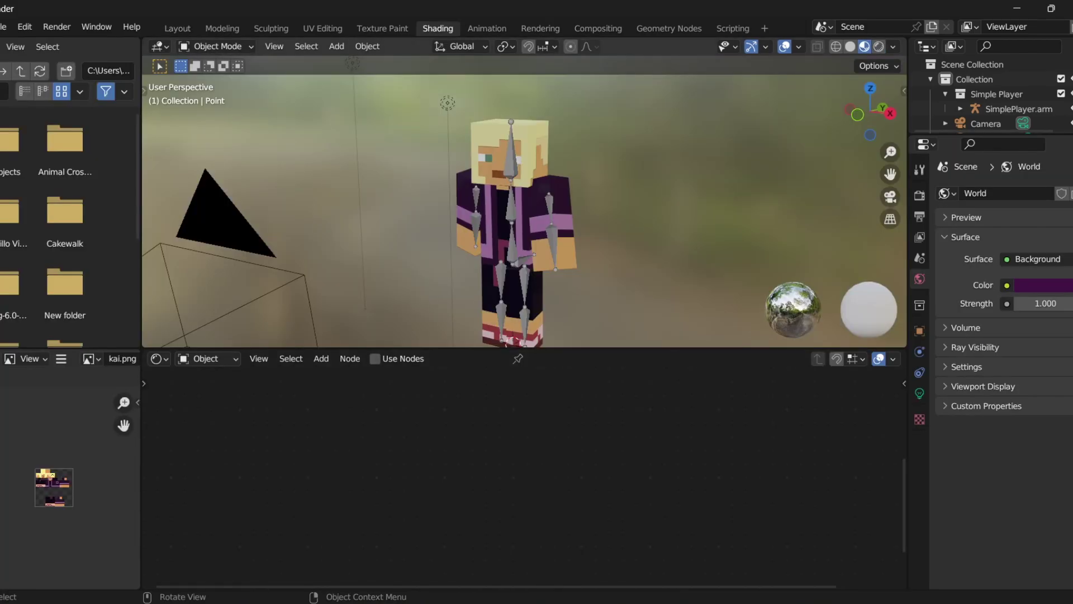
# In the Shading workspace, select the player's body mesh and show the char.001 nodes around the normal map
pyautogui.click(537, 212)
pyautogui.moveTo(747, 551); pyautogui.dragTo(690, 466, button='middle')
pyautogui.scroll(-1, 689, 467)
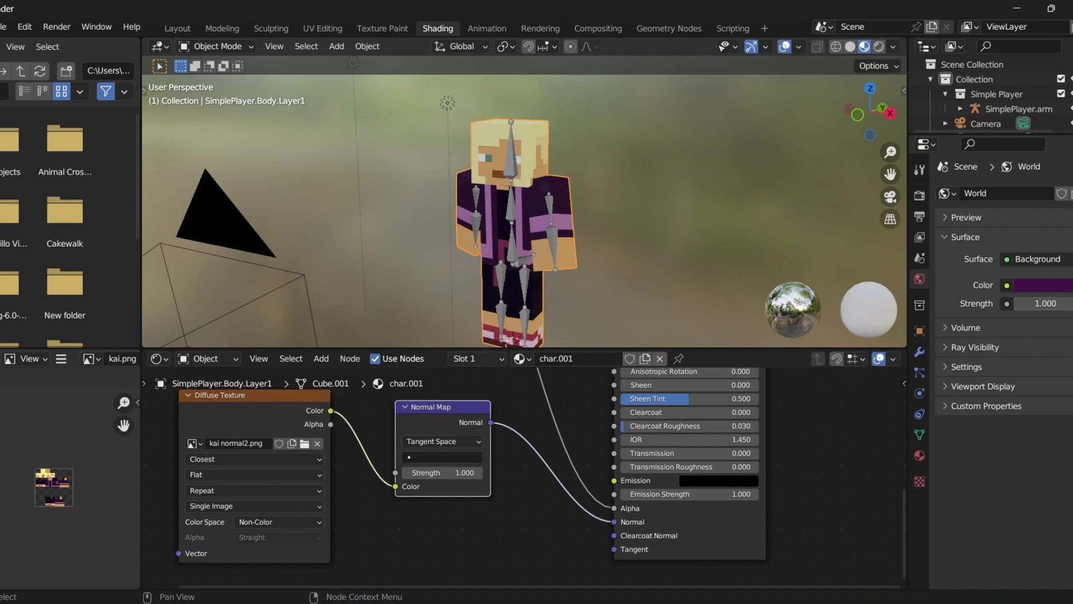
# Switch to the Kai PBR folder in File Explorer, duplicate kai.png and rename the copy "kai Glow"
pyautogui.moveTo(540, 601)
pyautogui.click(475, 539)
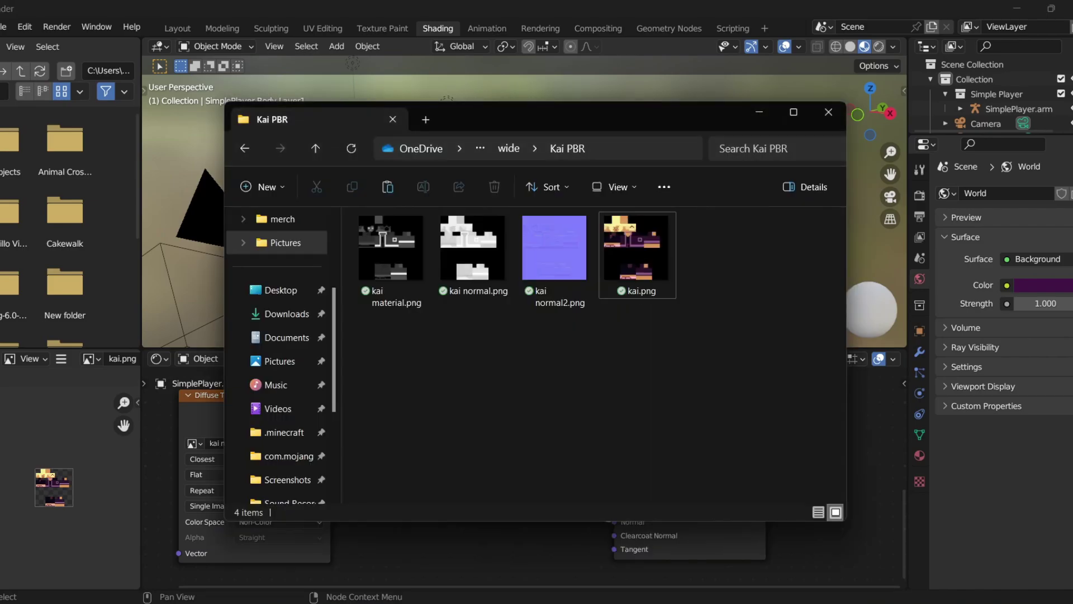
pyautogui.click(636, 254)
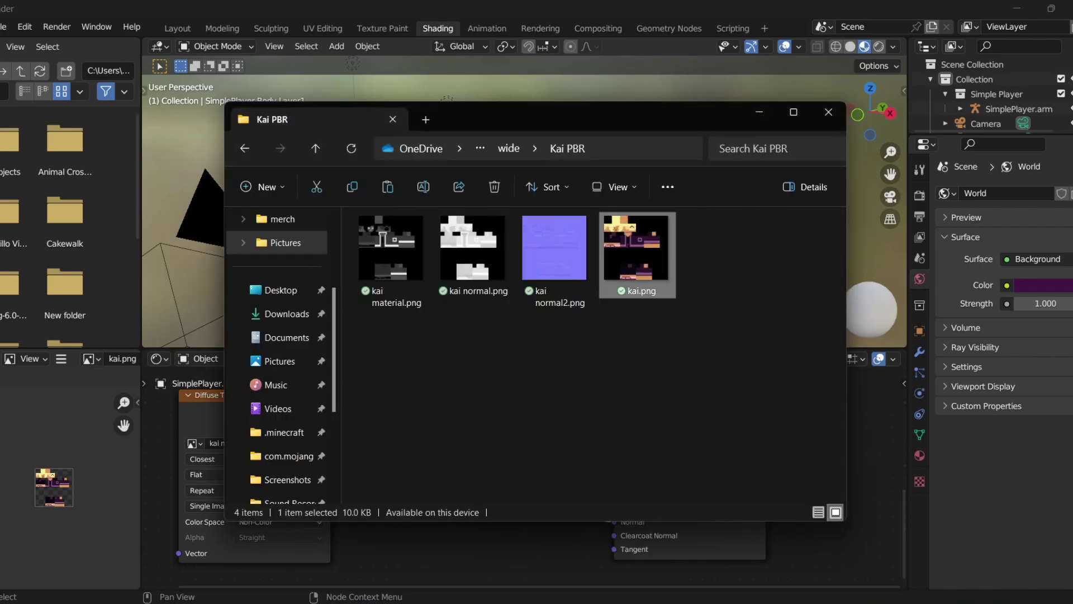
pyautogui.hotkey('ctrl', 'c')
pyautogui.hotkey('ctrl', 'v')
pyautogui.rightClick(403, 252)
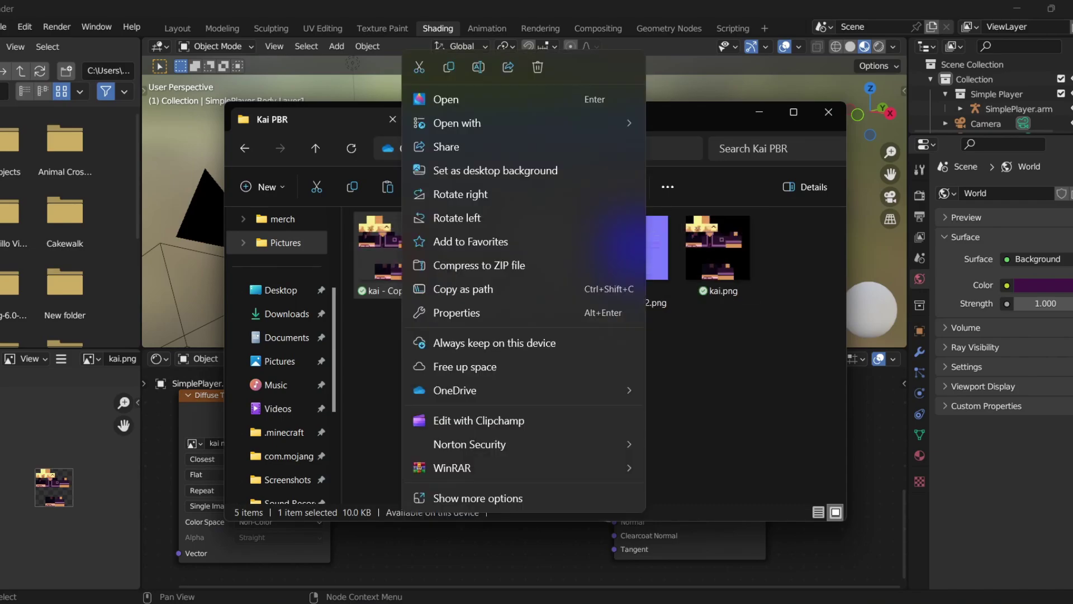
pyautogui.click(478, 67)
pyautogui.write('kai')
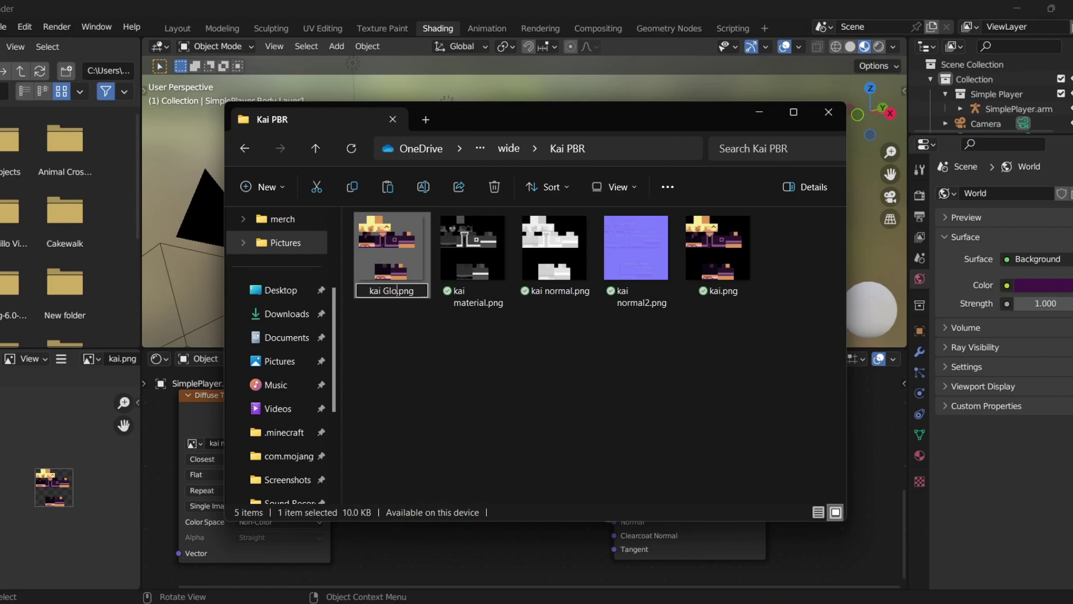
pyautogui.write(' Glow')
pyautogui.press('Return')
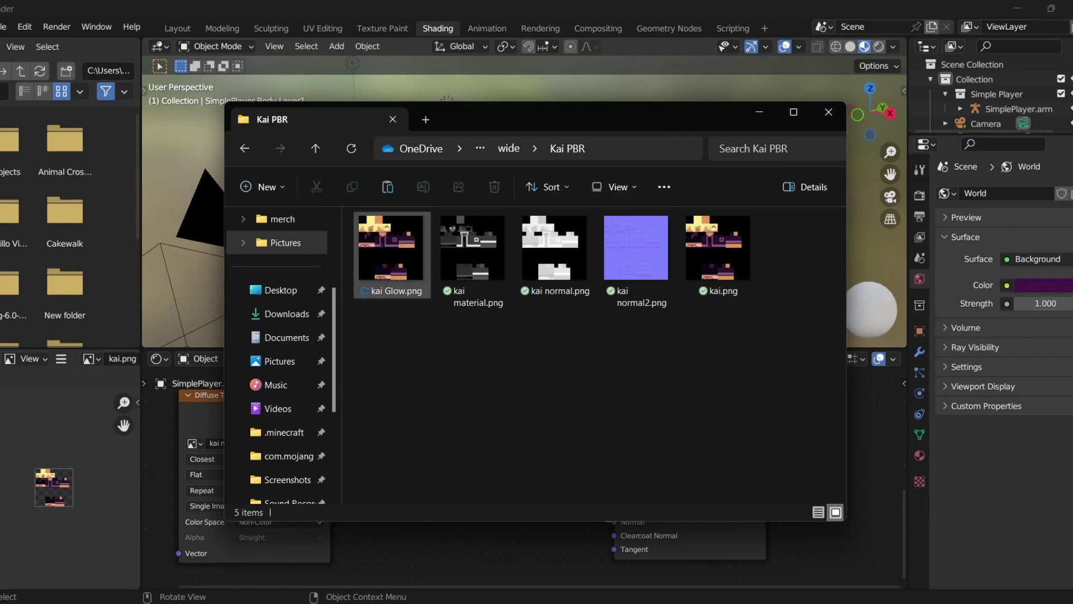
# Open kai Glow.png in Paint 3D and resize the canvas with its image to 64 px by 64 px
pyautogui.doubleClick(390, 251)
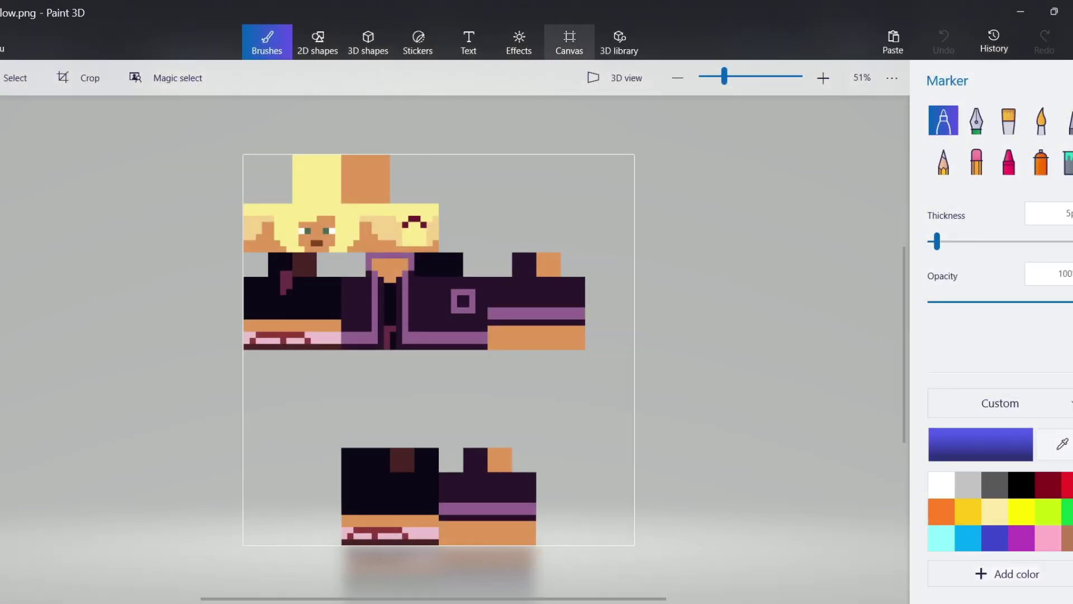
pyautogui.click(569, 40)
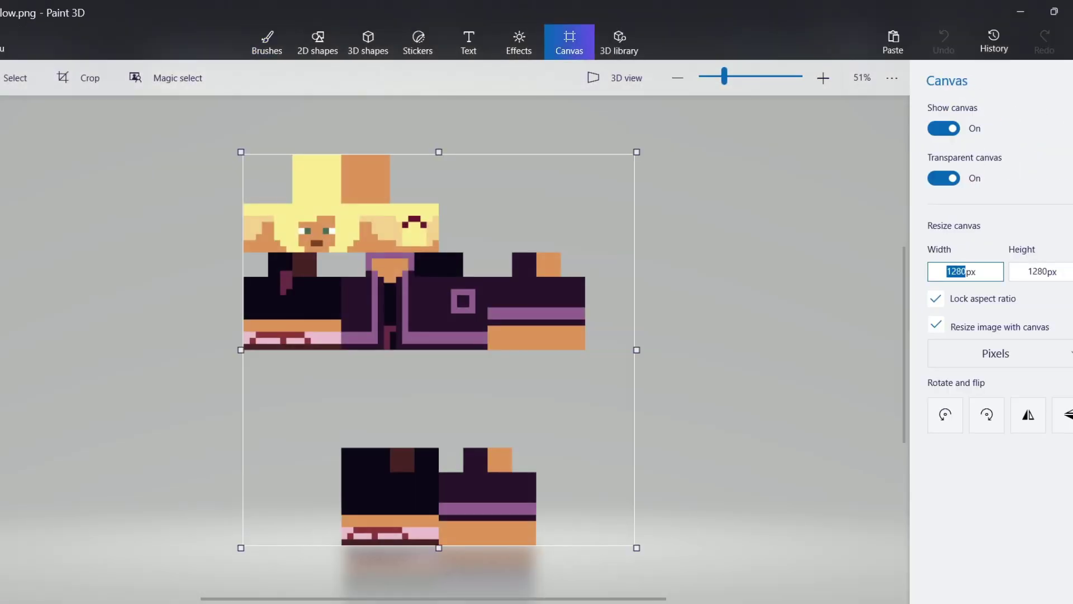
pyautogui.press('Return')
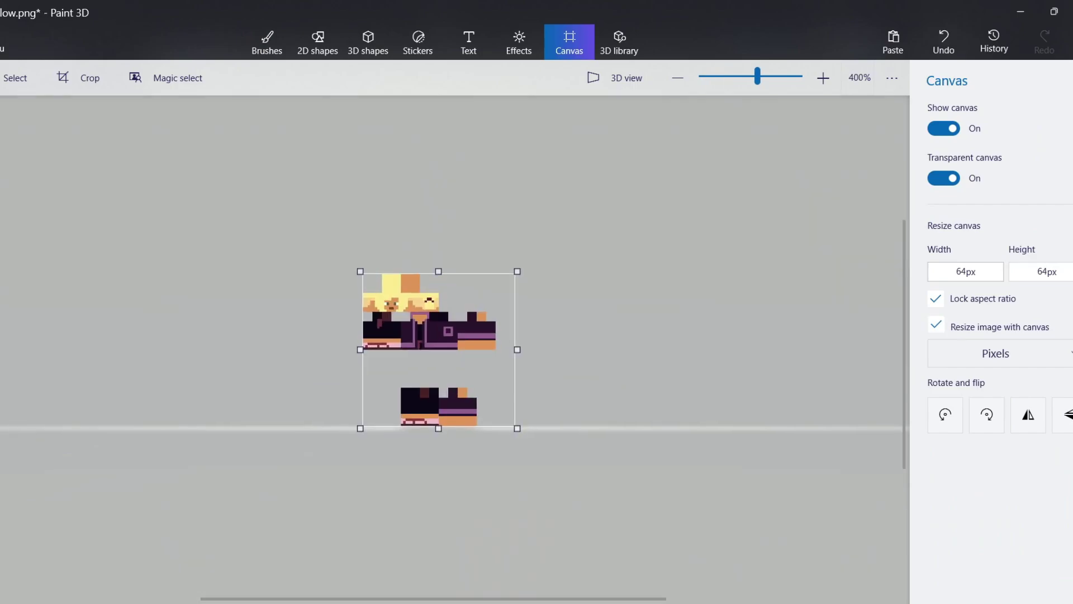
pyautogui.scroll(4, 450, 324)
pyautogui.scroll(-2, 509, 295)
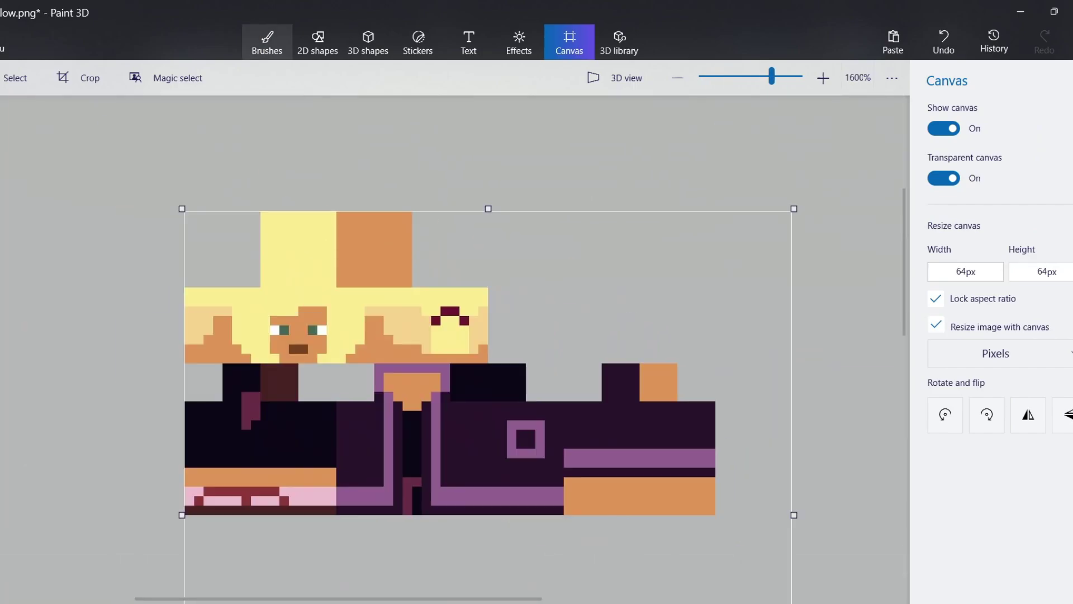
# Sample the jacket's purple trim color and paint over both eyes with a 1 px Pixel pen
pyautogui.click(266, 42)
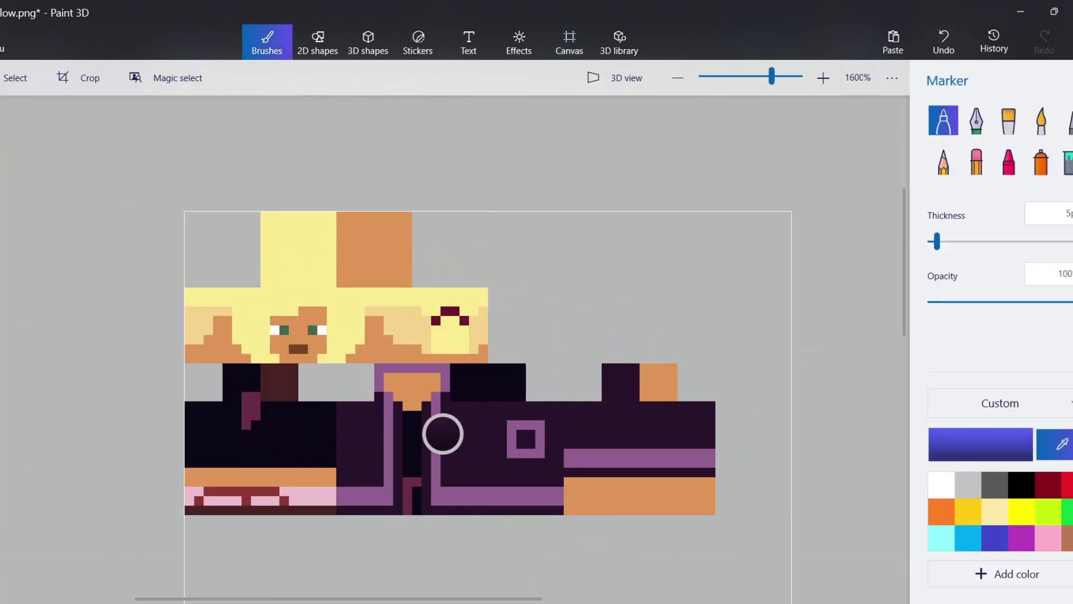
pyautogui.click(436, 425)
pyautogui.click(1066, 120)
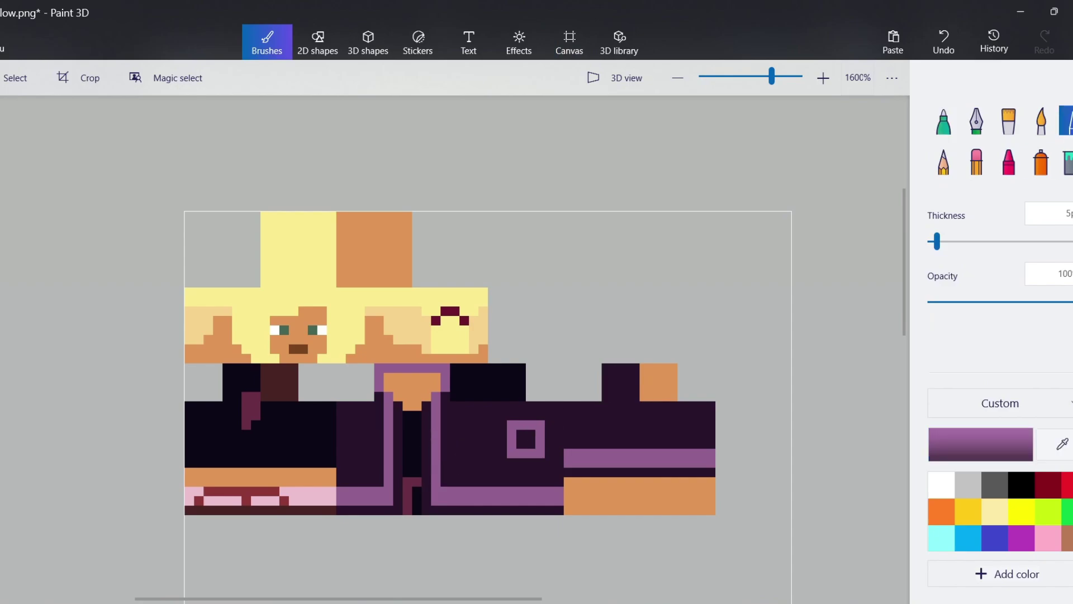
pyautogui.keyDown('ctrl'); pyautogui.scroll(2, 440, 400); pyautogui.keyUp('ctrl')
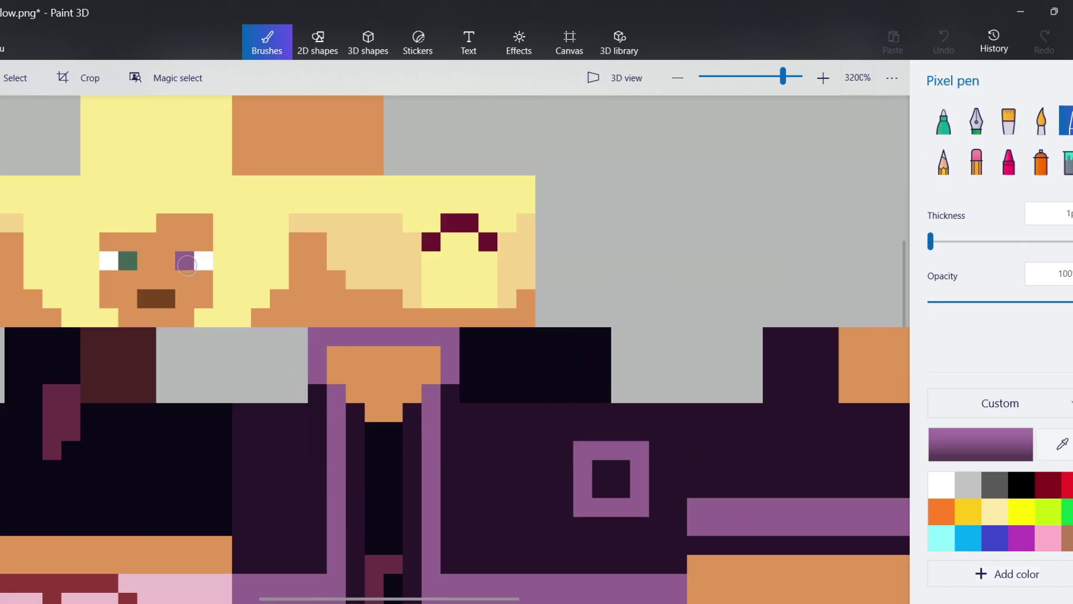
pyautogui.moveTo(185, 261); pyautogui.dragTo(203, 260)
pyautogui.moveTo(109, 260); pyautogui.dragTo(128, 260)
# Erase non-glowing skin areas at the back of the head and above the jacket, using the eraser at 1 px and 24 px
pyautogui.click(976, 160)
pyautogui.moveTo(949, 241); pyautogui.dragTo(929, 241)
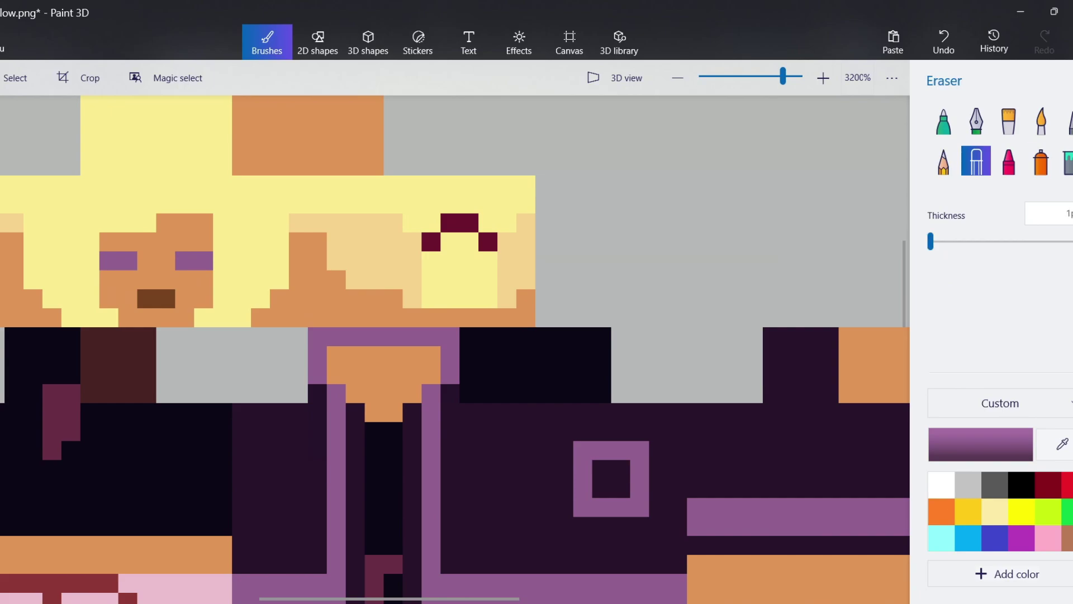
pyautogui.moveTo(527, 309); pyautogui.dragTo(355, 279)
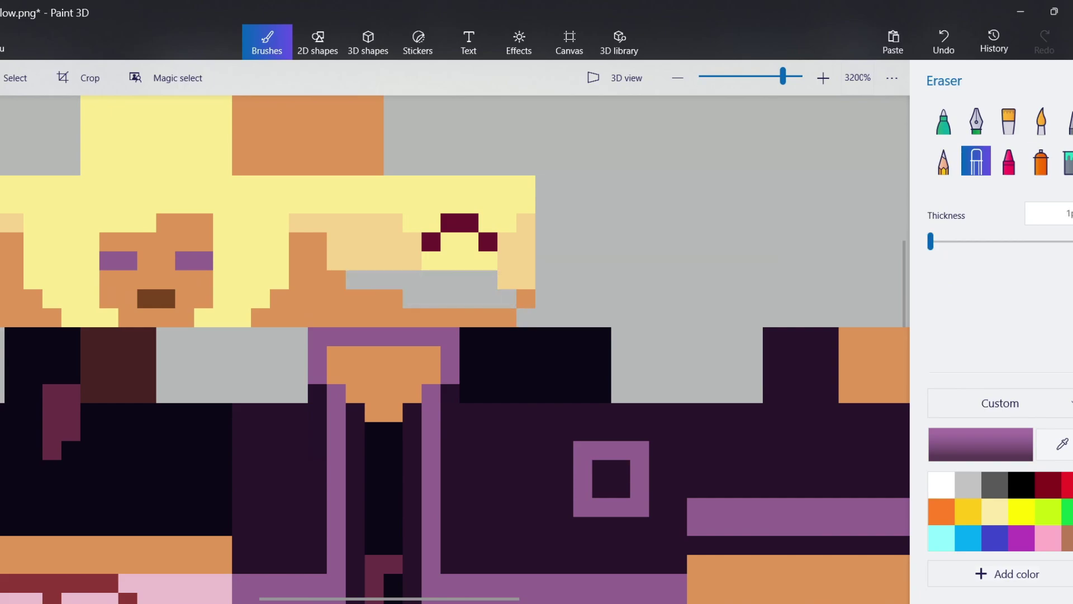
pyautogui.moveTo(930, 241); pyautogui.dragTo(936, 241)
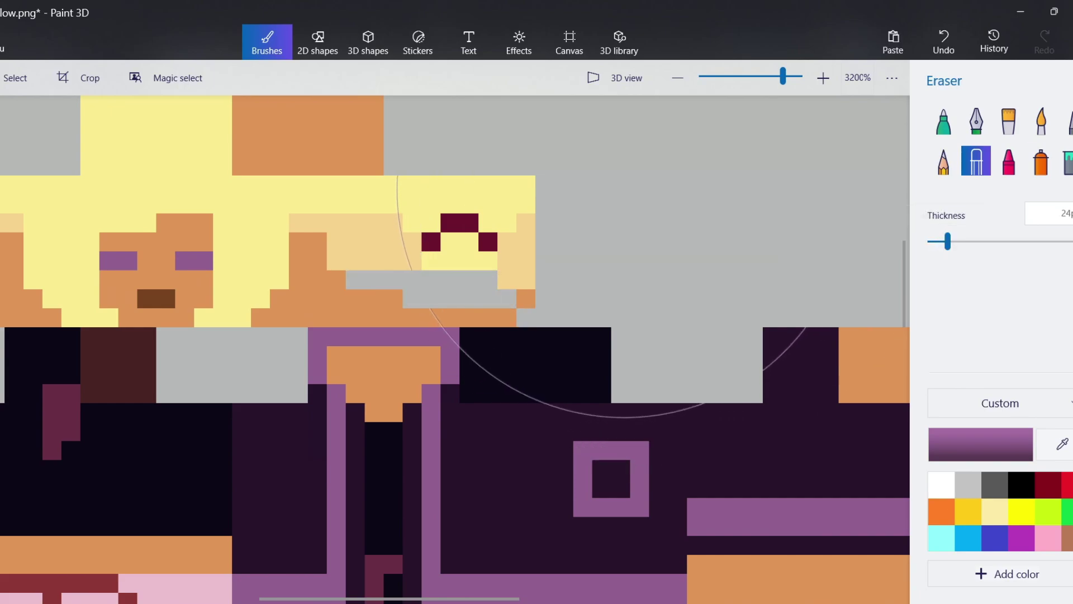
pyautogui.click(649, 187)
pyautogui.moveTo(948, 242); pyautogui.dragTo(930, 241)
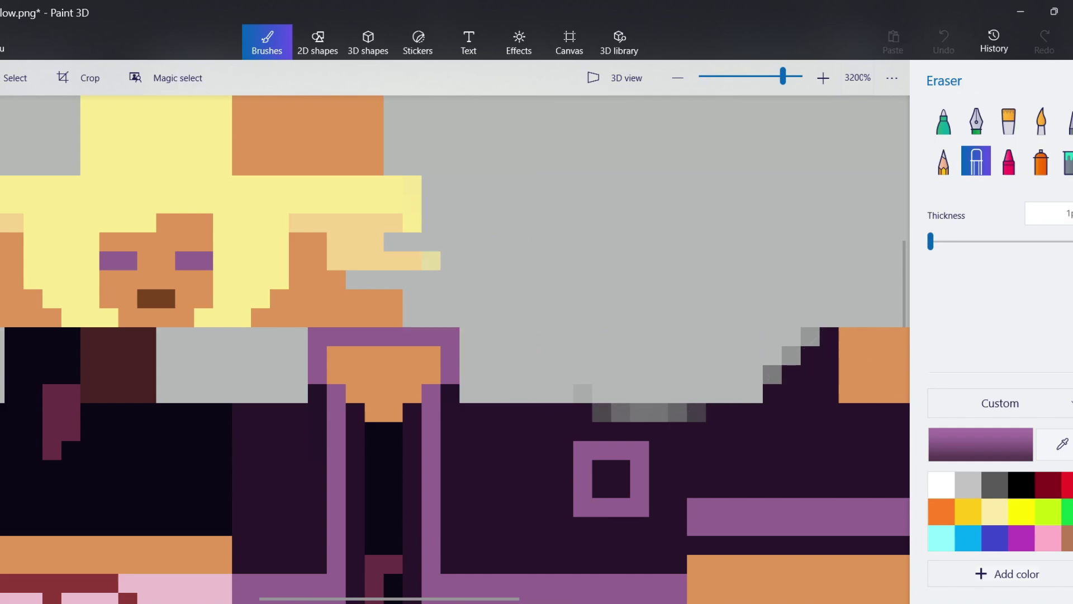
pyautogui.moveTo(570, 399); pyautogui.dragTo(713, 432)
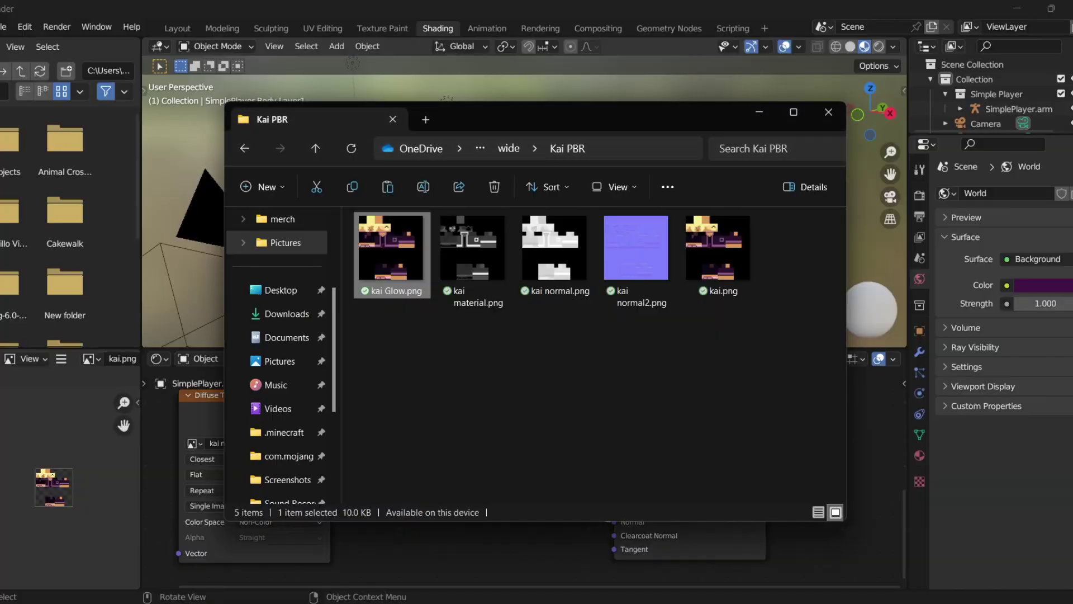
# Back in Blender, duplicate the kai normal2.png texture node and place the copy below the Normal Map node
pyautogui.hotkey('alt', 'Tab')
pyautogui.click(254, 395)
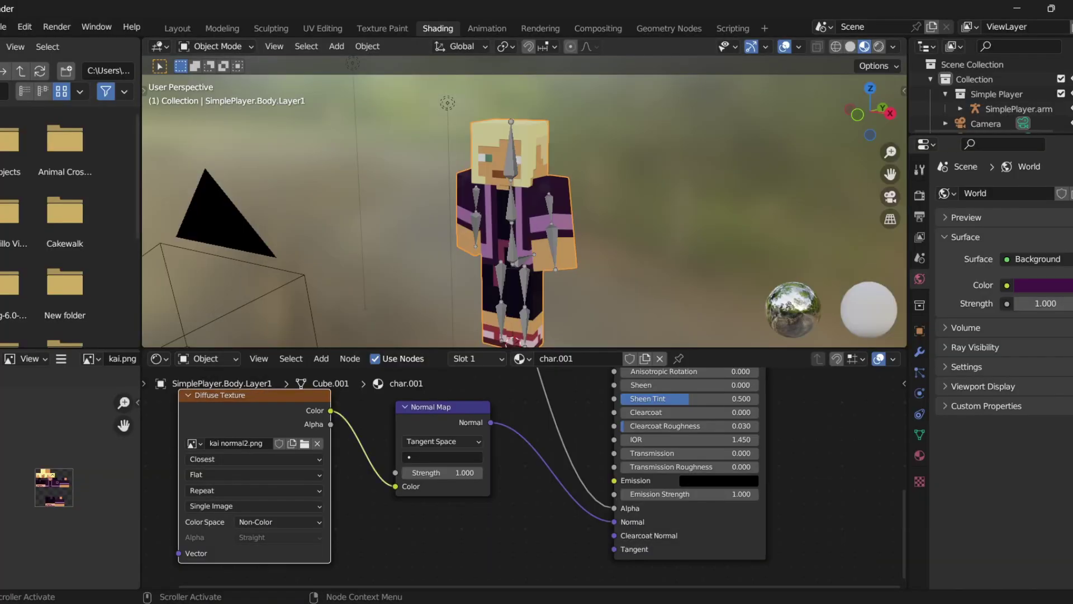
pyautogui.hotkey('ctrl', 'c')
pyautogui.hotkey('ctrl', 'v')
pyautogui.scroll(-8, 524, 472)
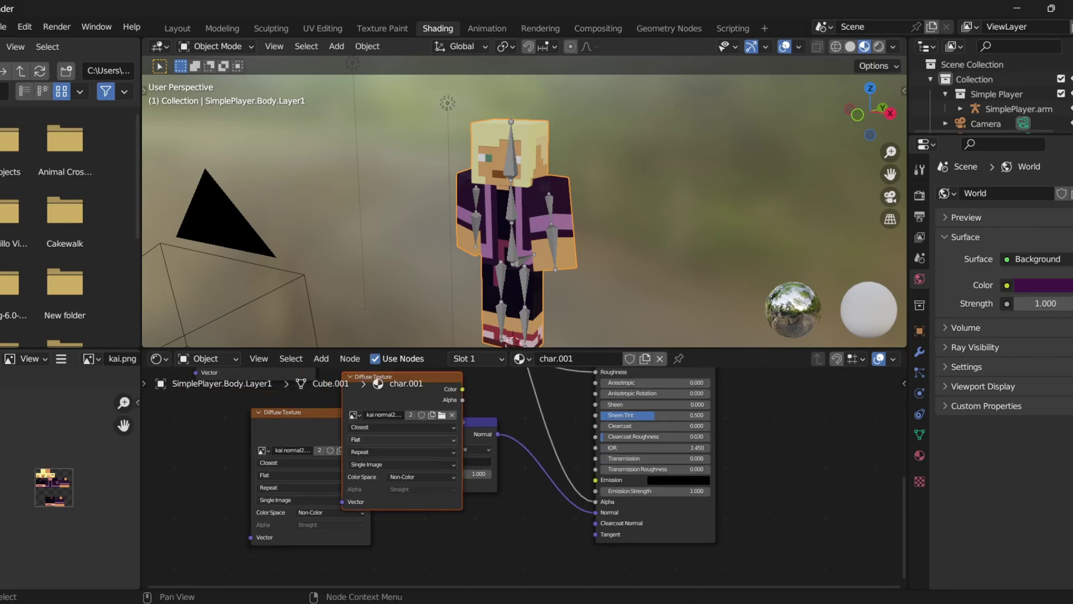
pyautogui.moveTo(442, 409); pyautogui.dragTo(471, 497)
pyautogui.scroll(6, 523, 478)
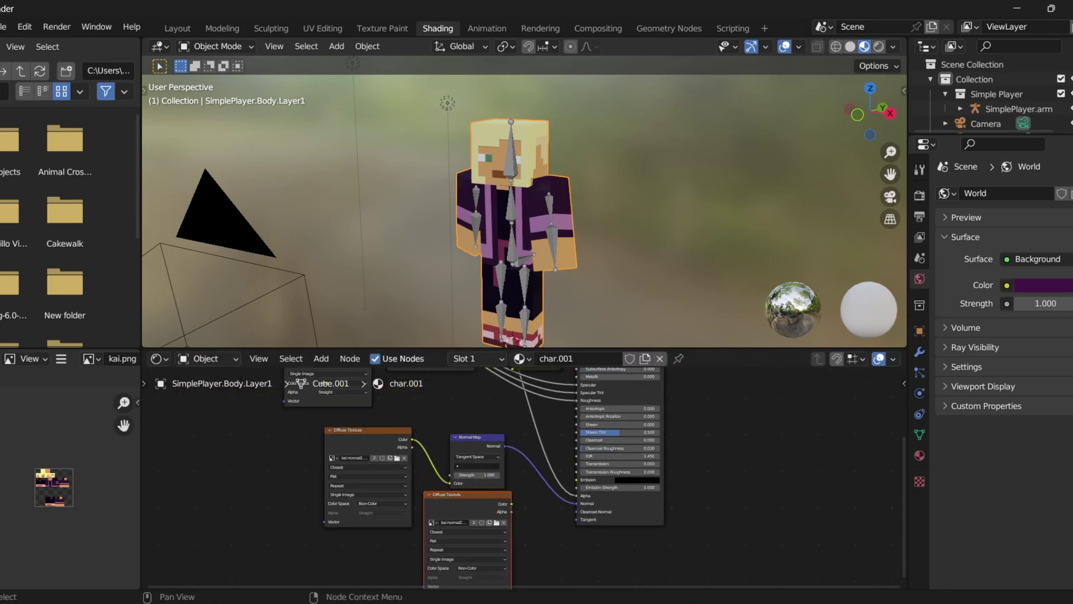
pyautogui.scroll(4, 523, 477)
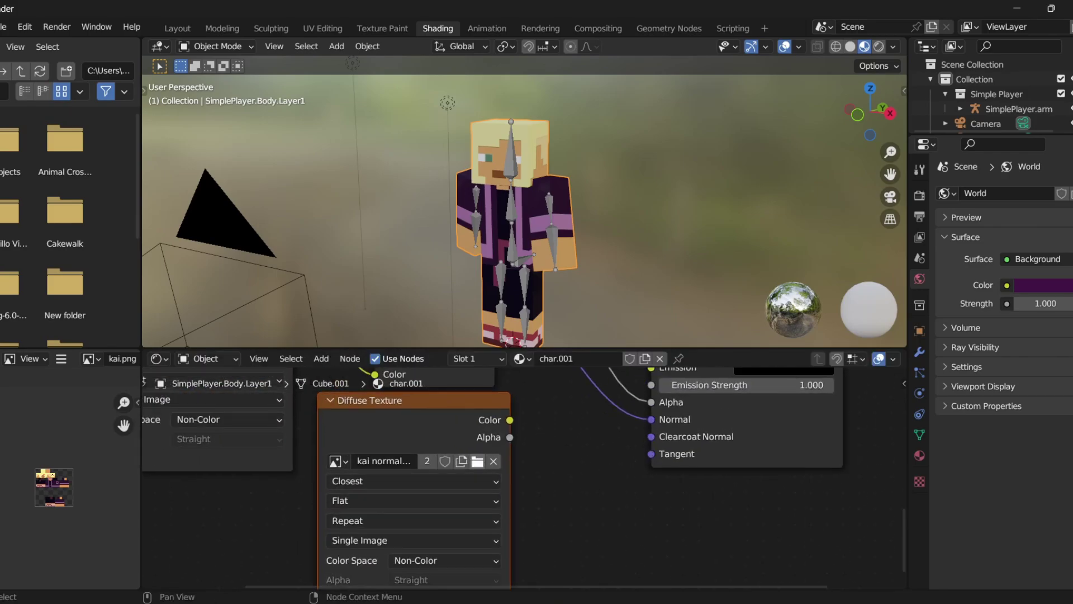
# Load kai Glow.png into the copied texture node, connect its Color to the shader's Emission and turn on rendered shading
pyautogui.click(477, 461)
pyautogui.click(363, 160)
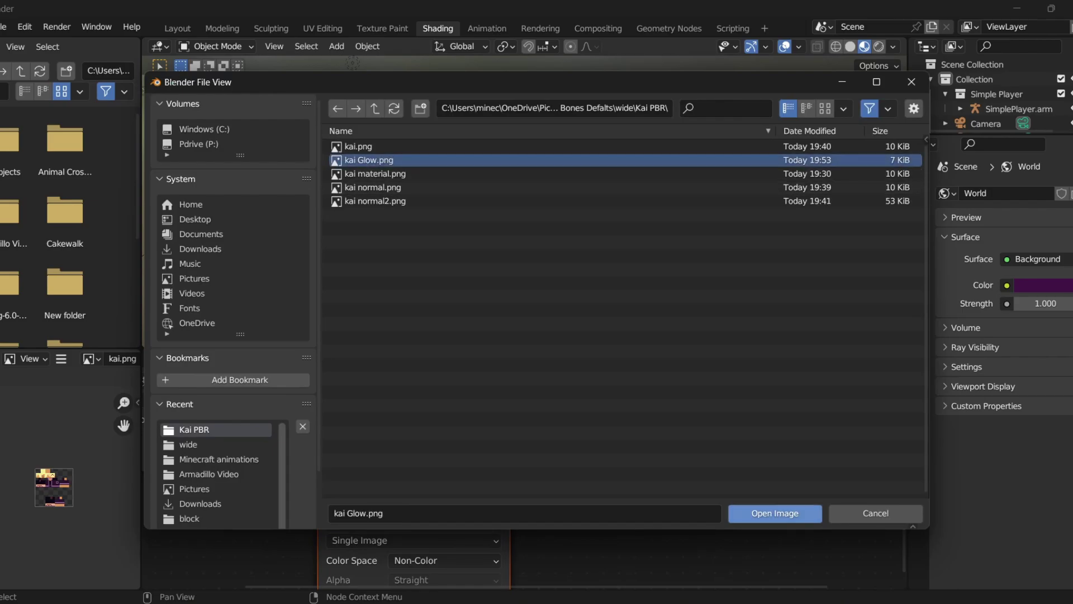
pyautogui.click(775, 513)
pyautogui.moveTo(509, 419)
pyautogui.mouseDown()
pyautogui.moveTo(615, 420)
pyautogui.moveTo(644, 393)
pyautogui.moveTo(651, 484)
pyautogui.mouseUp()
pyautogui.click(879, 46)
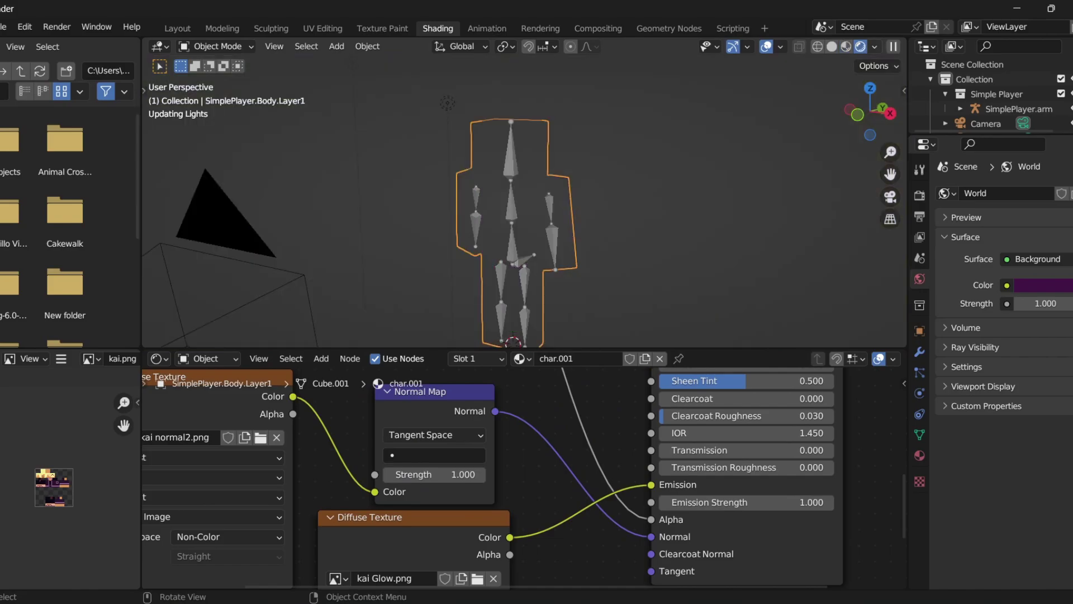
# Raise the shader's Emission Strength to 13.3, then deselect the player in the Layout workspace's camera view
pyautogui.scroll(2, 524, 201)
pyautogui.moveTo(524, 201); pyautogui.dragTo(544, 201, button='middle')
pyautogui.scroll(2, 544, 202)
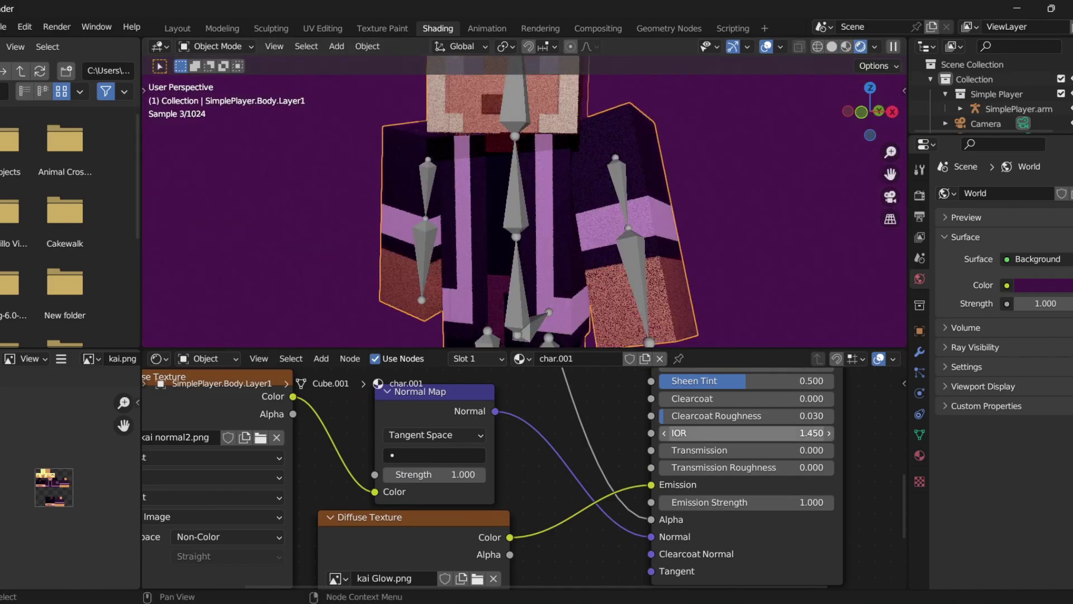
pyautogui.moveTo(747, 502); pyautogui.dragTo(822, 502)
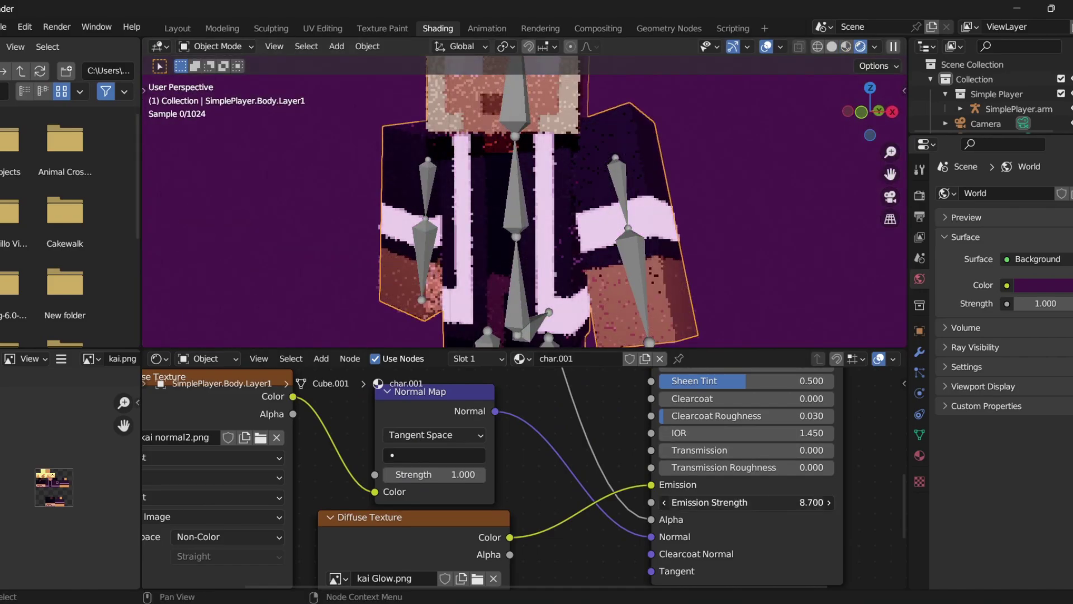
pyautogui.scroll(-2, 611, 201)
pyautogui.moveTo(599, 202); pyautogui.dragTo(611, 202, button='middle')
pyautogui.moveTo(746, 502); pyautogui.dragTo(793, 502)
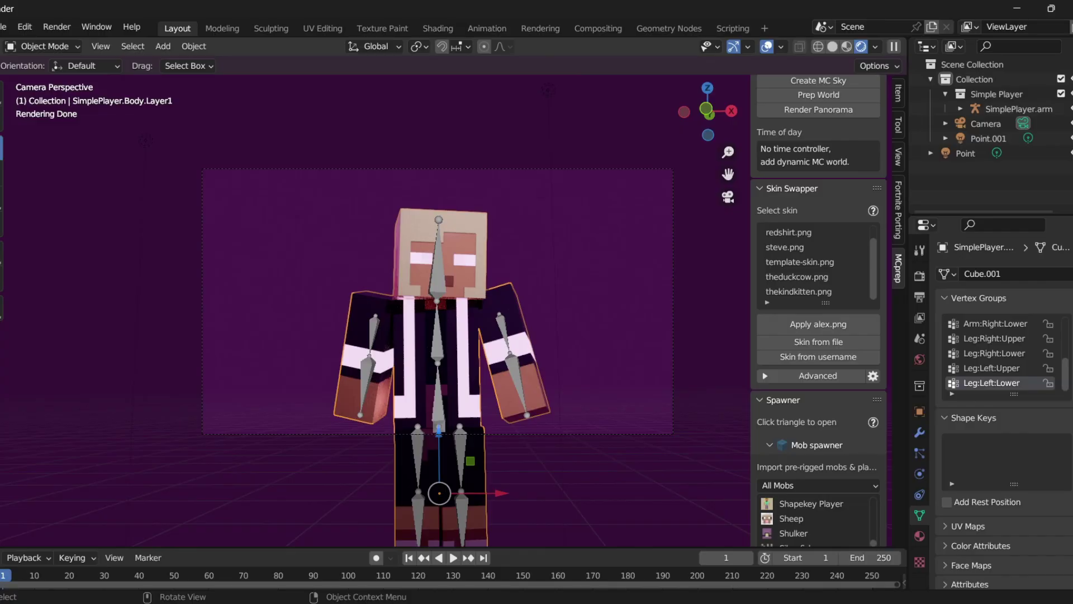
pyautogui.hotkey('alt', 'a')
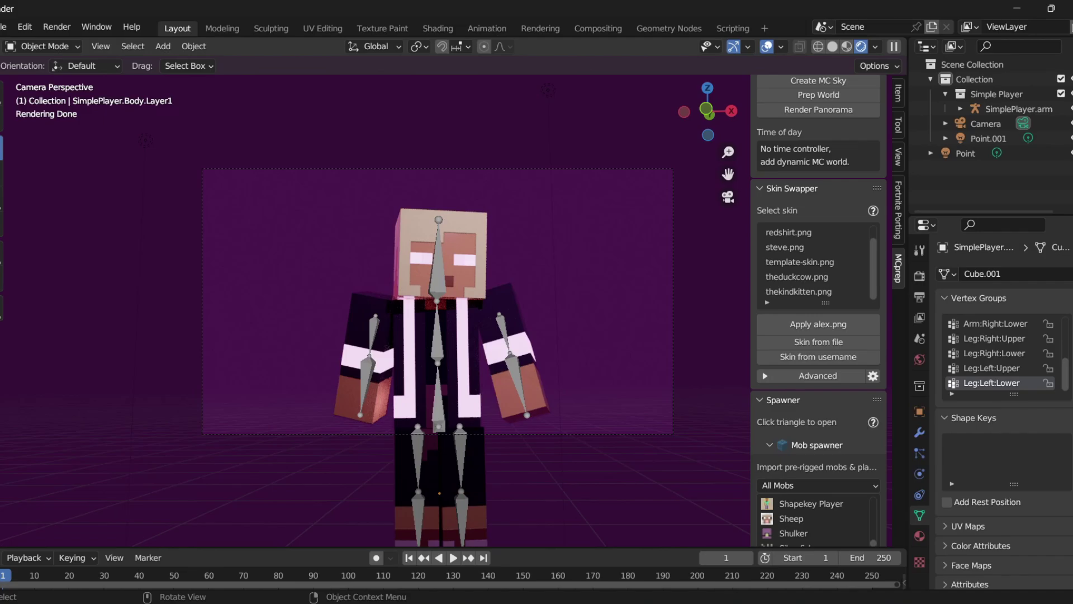
# In the Shading workspace, connect the kai.png texture's Color output to the Principled BSDF's Subsurface Color
pyautogui.click(438, 28)
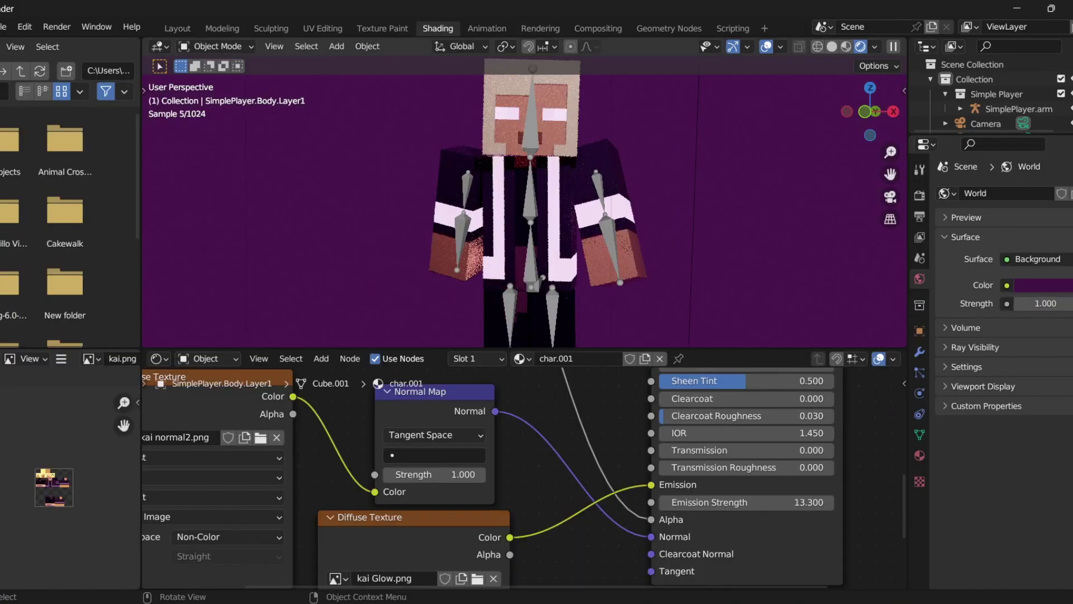
pyautogui.scroll(-5, 523, 478)
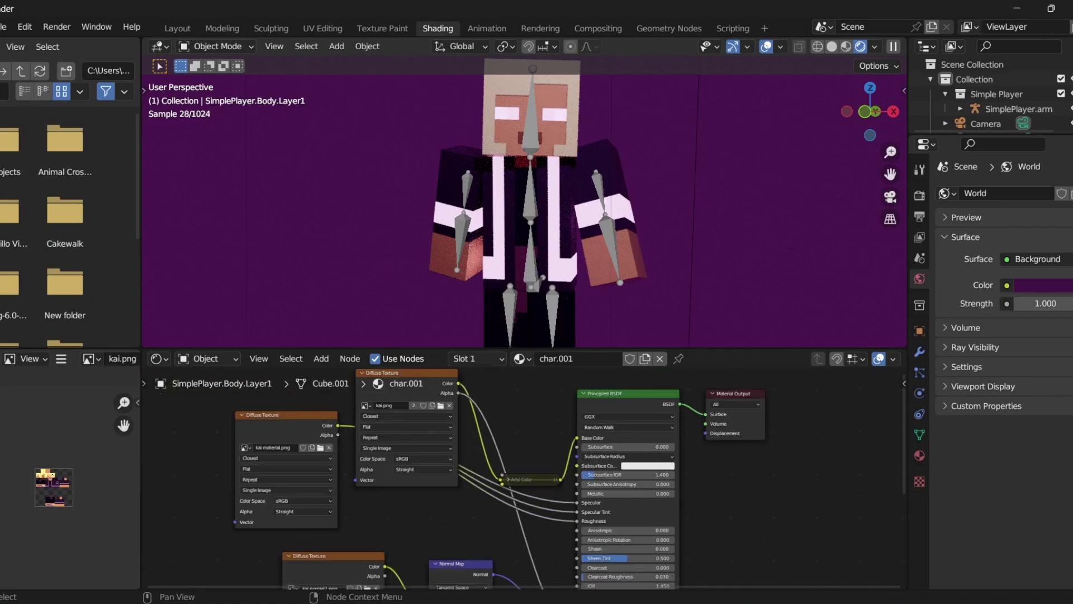
pyautogui.moveTo(378, 500); pyautogui.dragTo(399, 446, button='middle')
pyautogui.scroll(3, 414, 513)
pyautogui.moveTo(443, 418); pyautogui.dragTo(594, 522)
pyautogui.scroll(3, 594, 522)
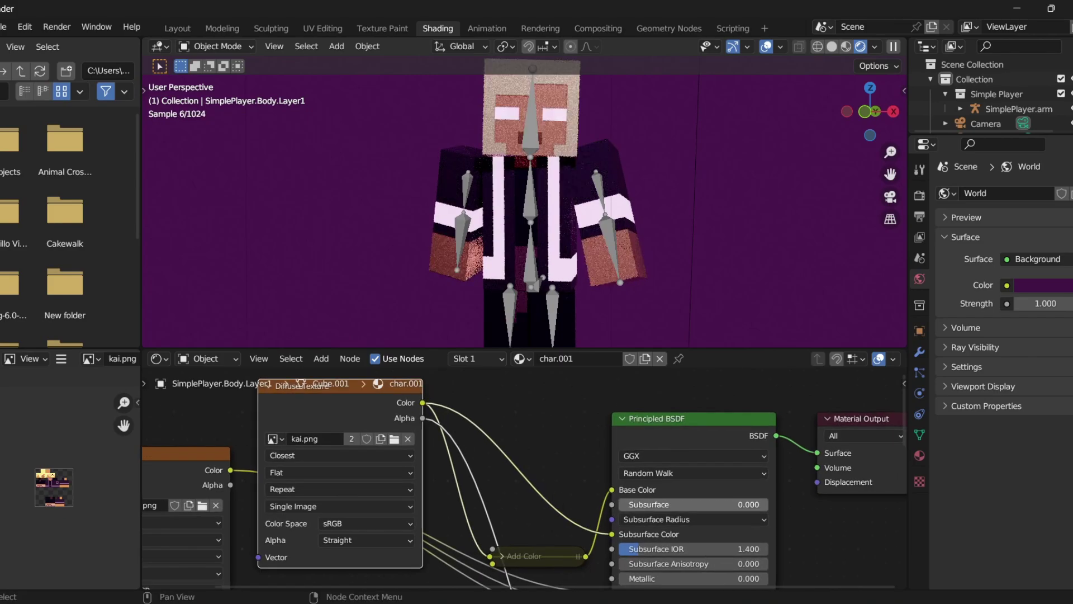
# Set the Principled BSDF's Subsurface amount to 0.01
pyautogui.scroll(1, 533, 499)
pyautogui.moveTo(534, 499); pyautogui.dragTo(547, 490)
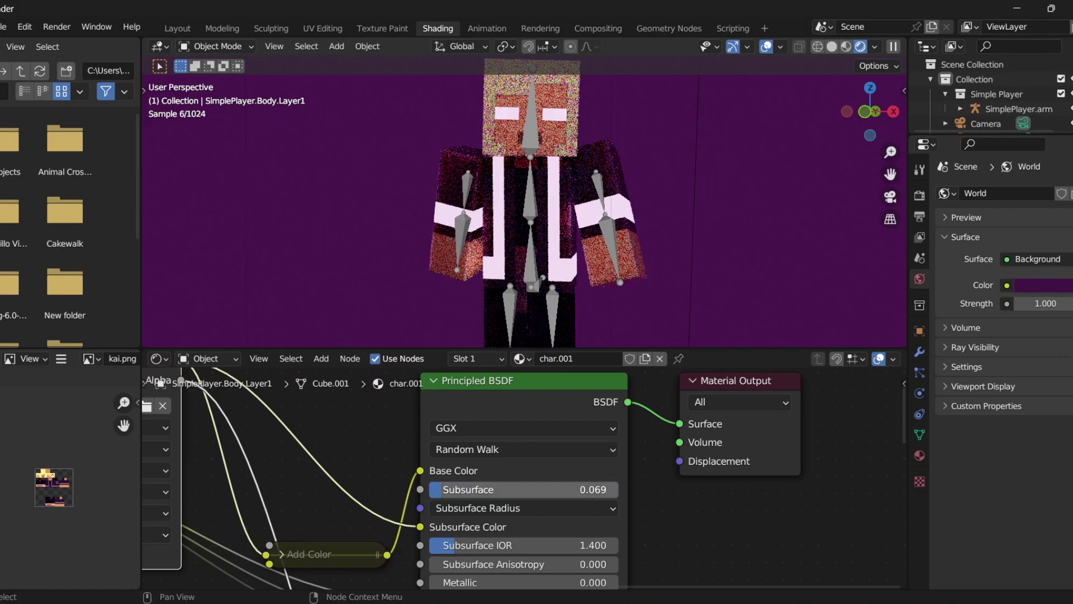
pyautogui.click(547, 490)
pyautogui.write('0')
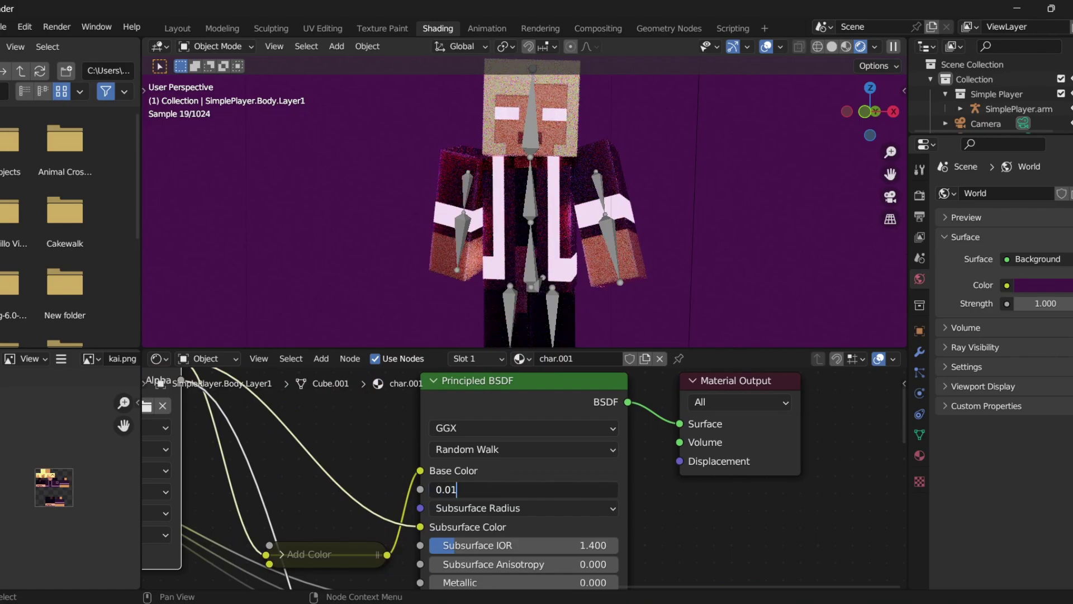
pyautogui.press('Return')
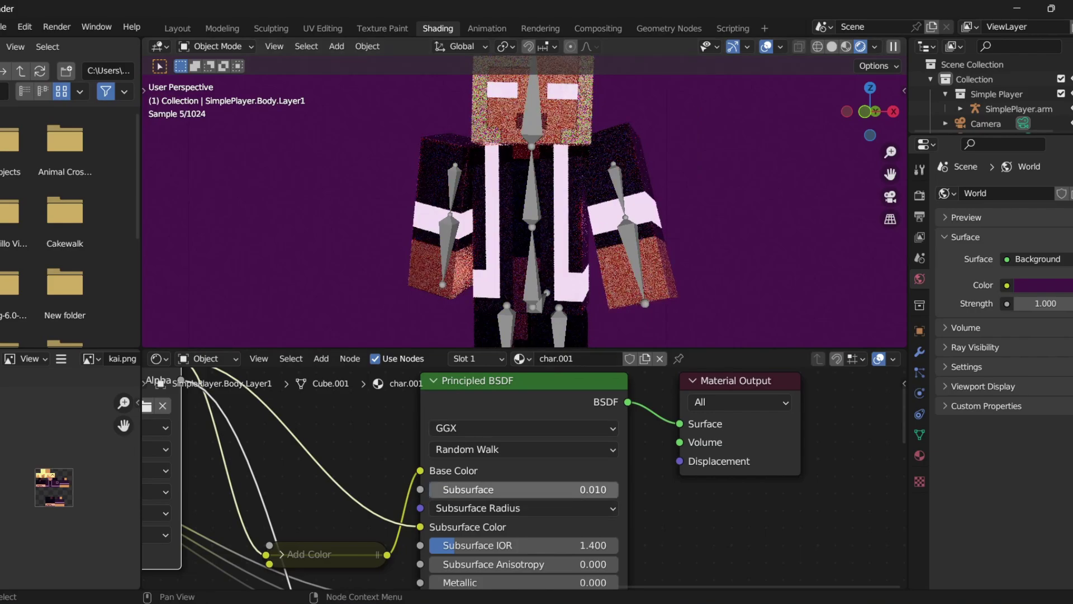
# Set the Subsurface Radius to 0.01 for its first value and 1.0 for its second and third values
pyautogui.click(523, 508)
pyautogui.click(484, 546)
pyautogui.write('100')
pyautogui.press('Tab')
pyautogui.write('1')
pyautogui.press('Return')
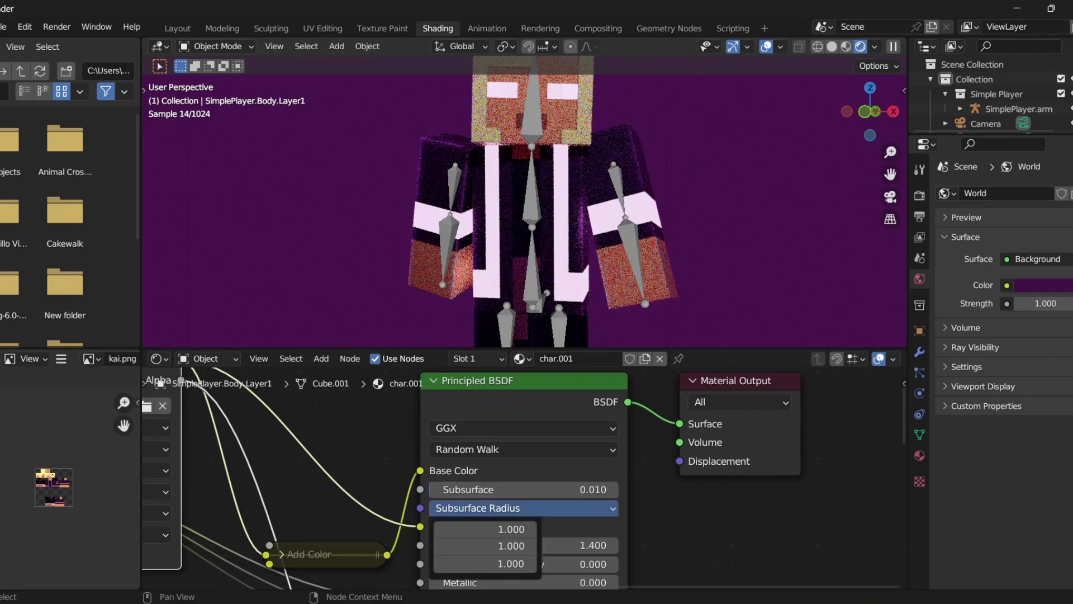
pyautogui.click(485, 529)
pyautogui.write('0.')
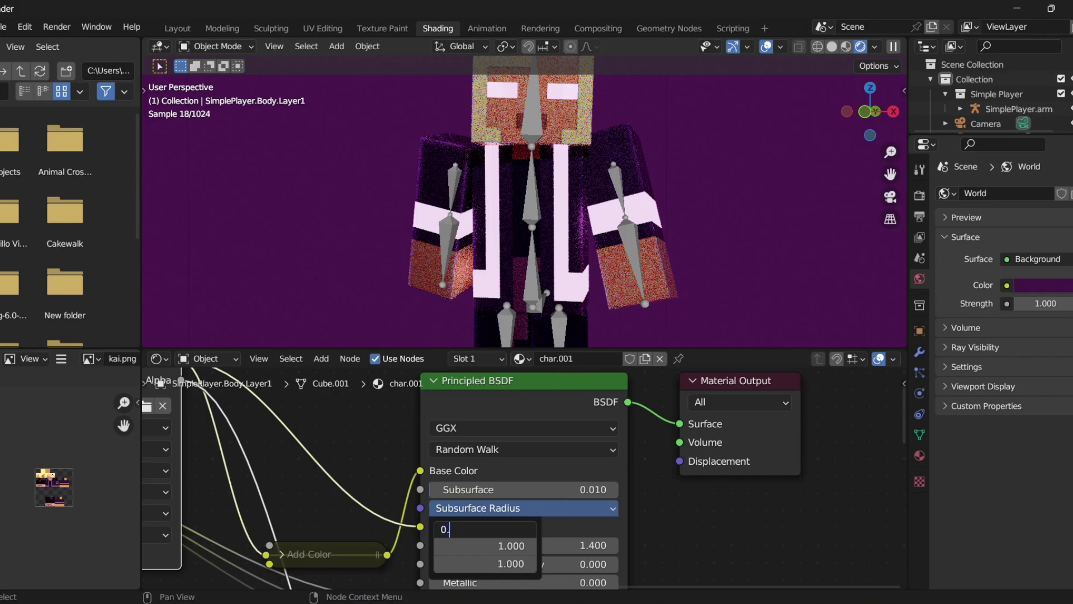
pyautogui.write('01')
pyautogui.press('Return')
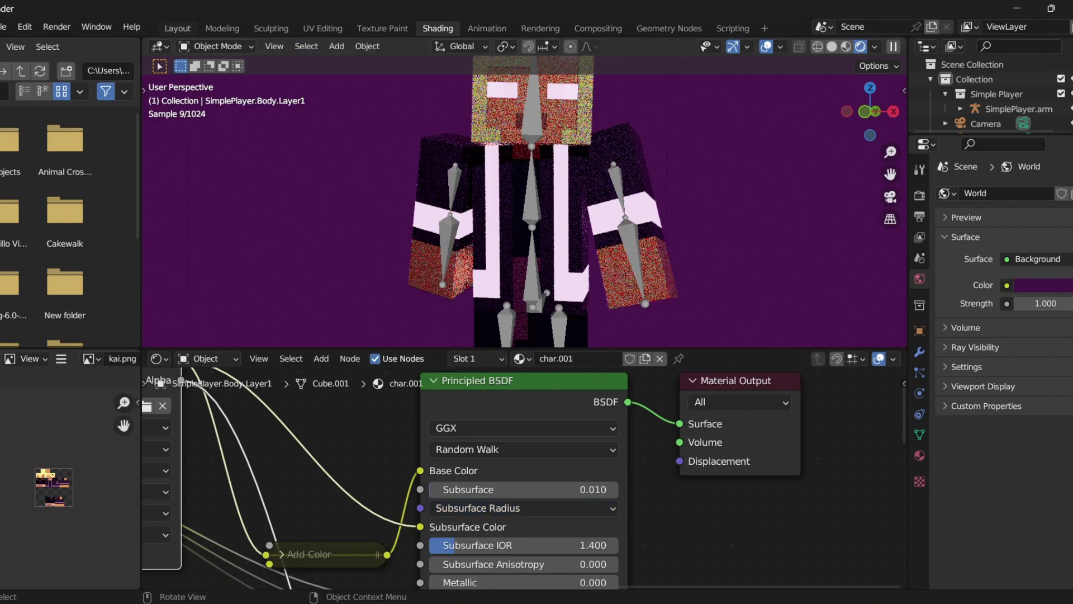